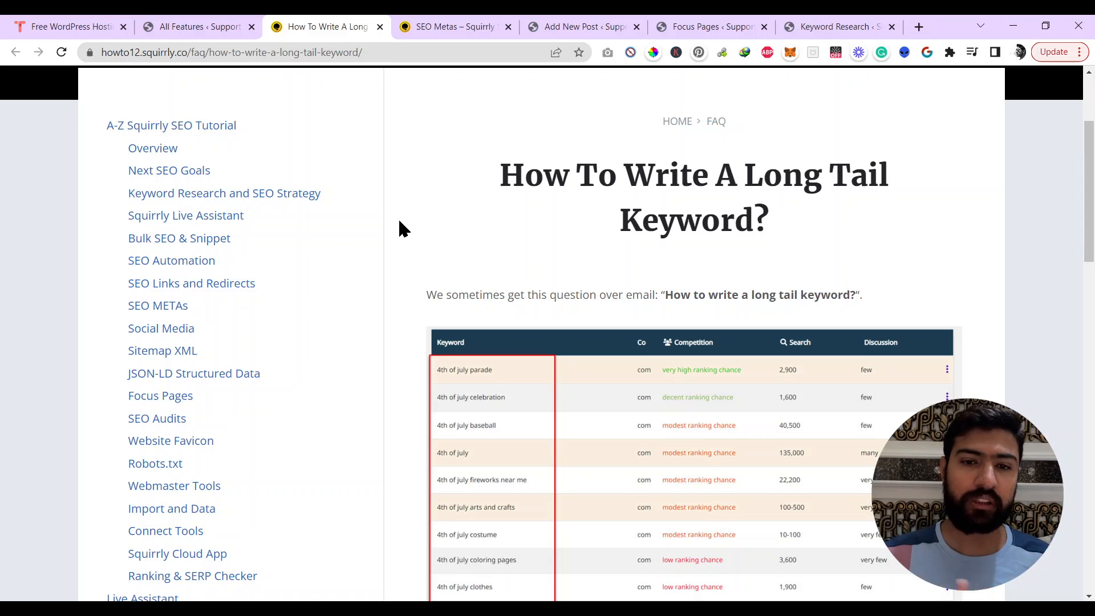
Open the Squirrly SEO Overview page in the WordPress admin and review its main features, marking Google SERP Checker
{"action": "left_click", "coordinate": [225, 27]}
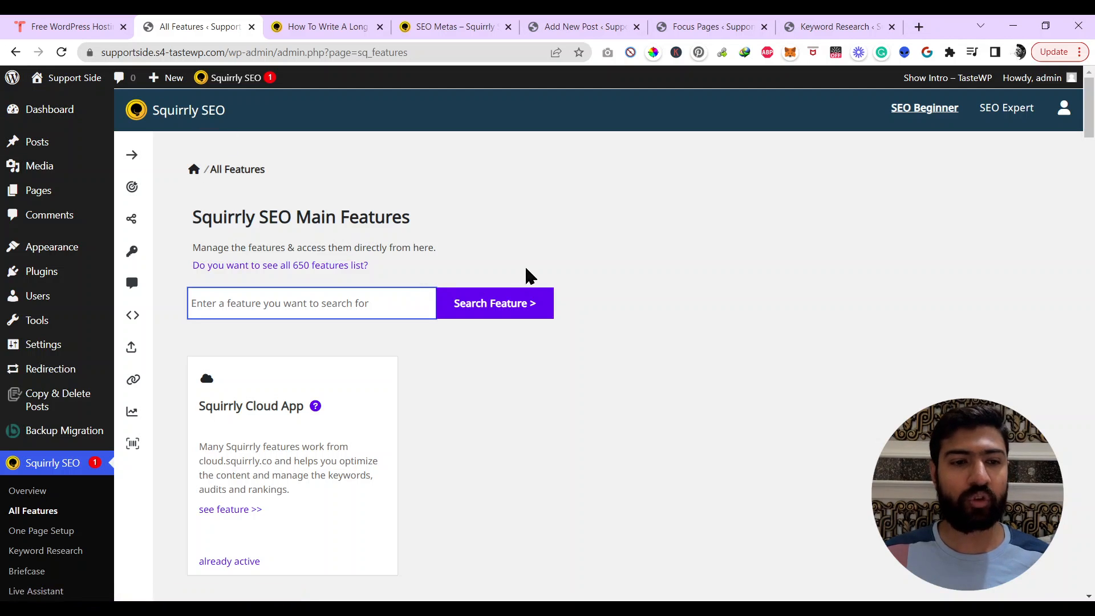
{"action": "left_click", "coordinate": [40, 490]}
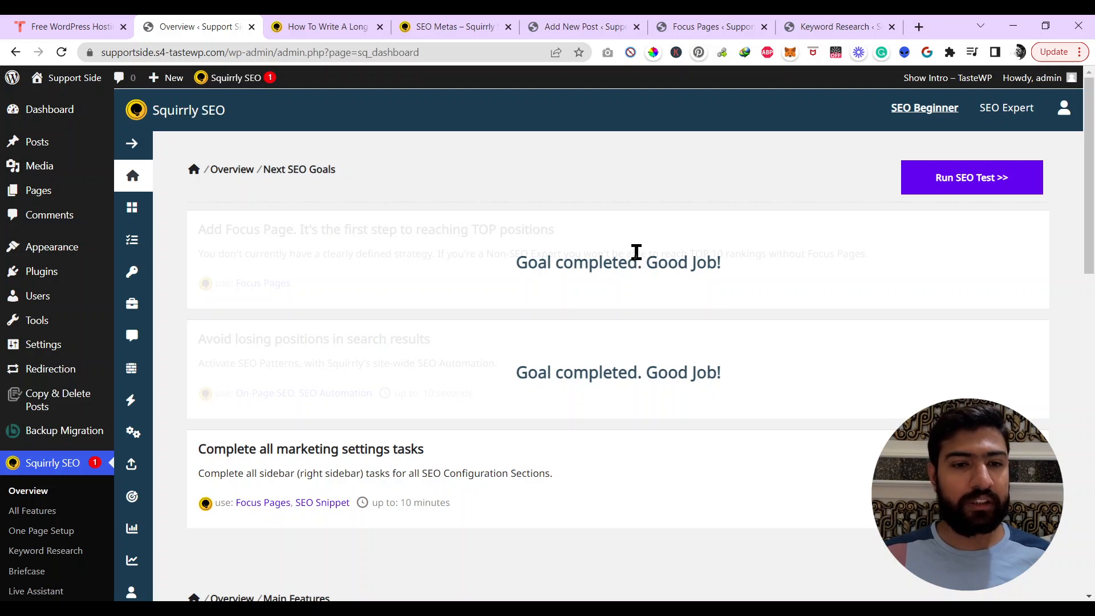
{"action": "left_click", "coordinate": [326, 26]}
{"action": "left_click", "coordinate": [409, 25]}
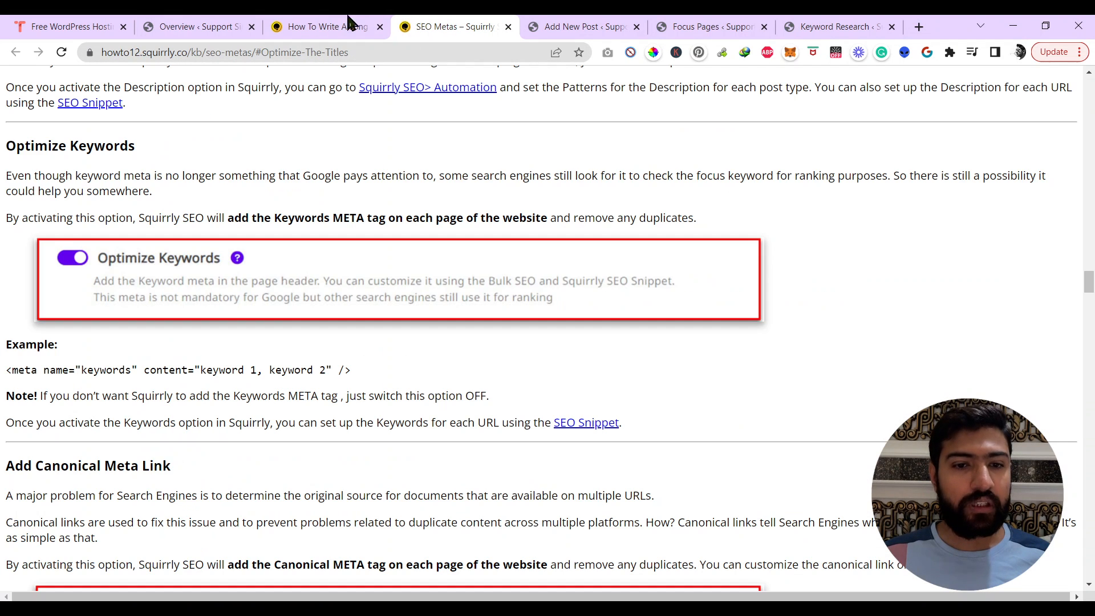
{"action": "left_click", "coordinate": [217, 26]}
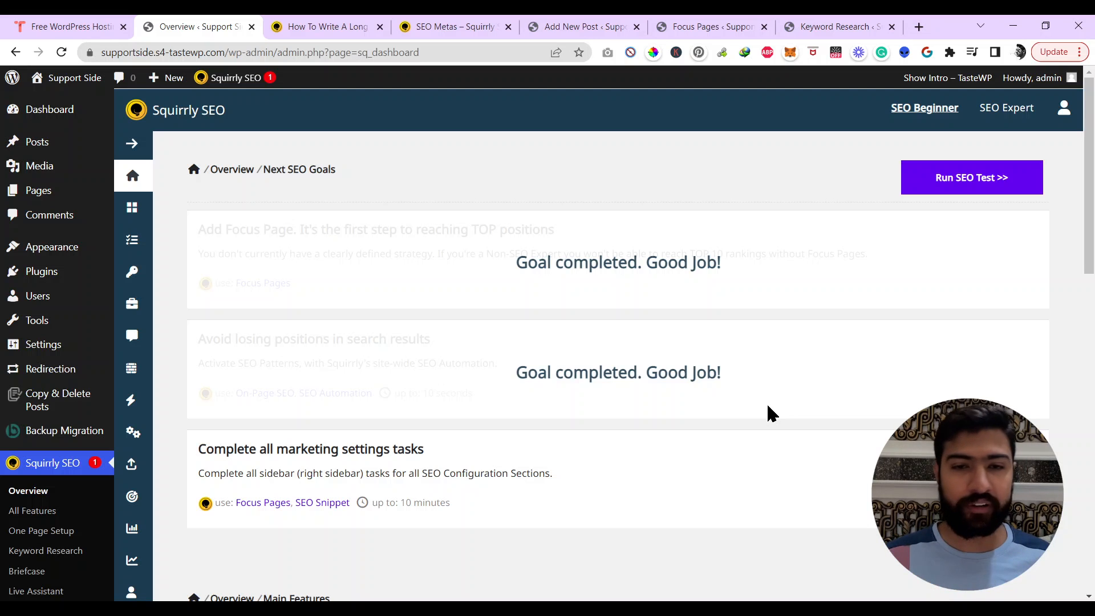
{"action": "scroll", "coordinate": [665, 410], "scroll_direction": "down", "scroll_amount": 5}
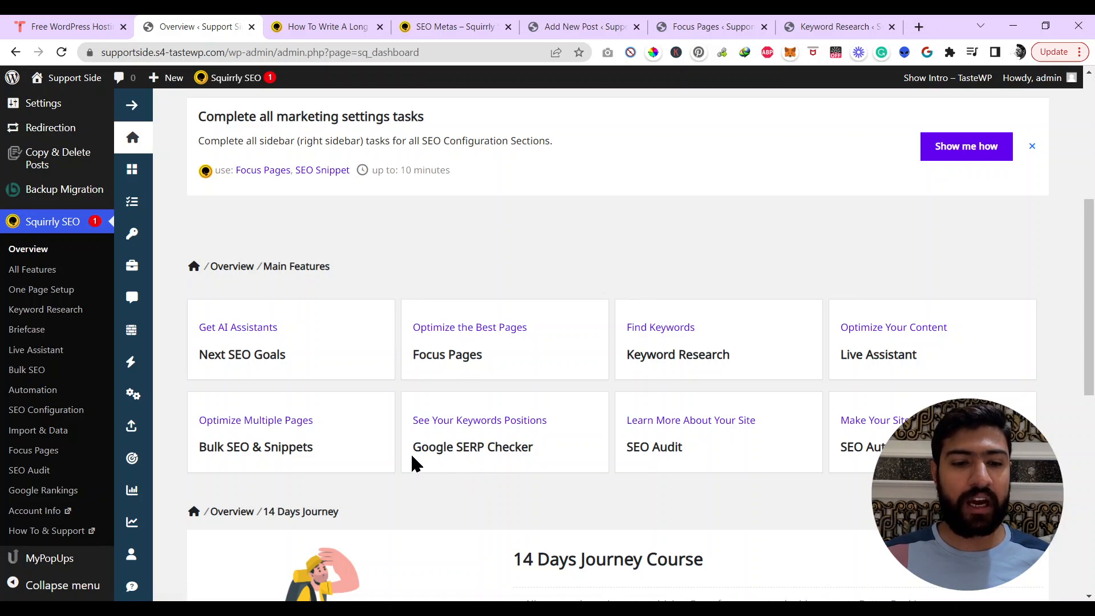
{"action": "left_click_drag", "start_coordinate": [411, 447], "coordinate": [569, 451]}
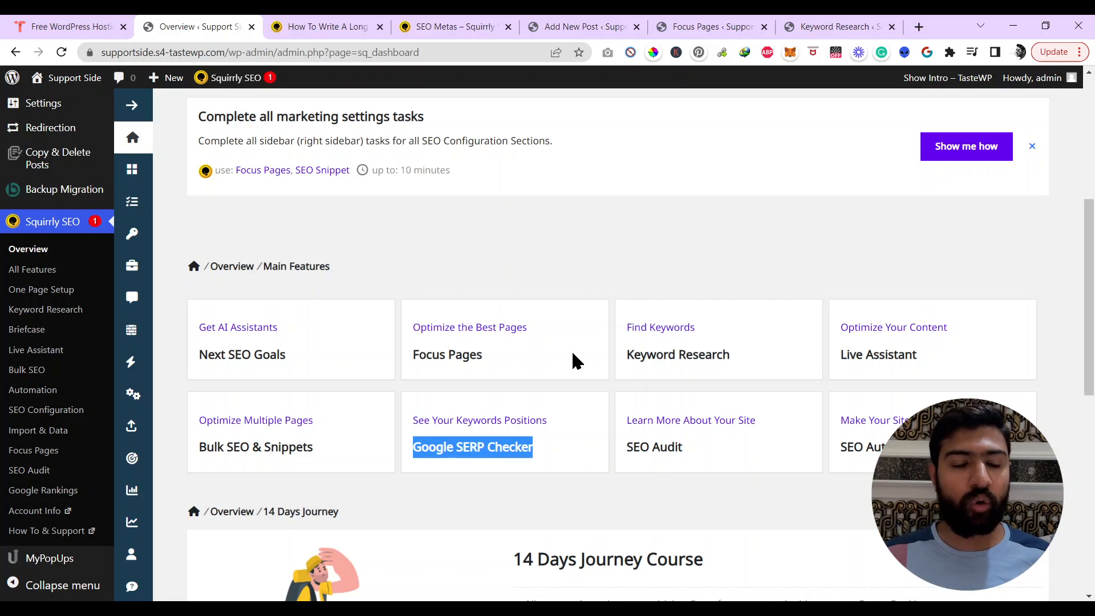
Open the AppSumo website in a new browser tab and look over its home page
{"action": "left_click", "coordinate": [924, 33]}
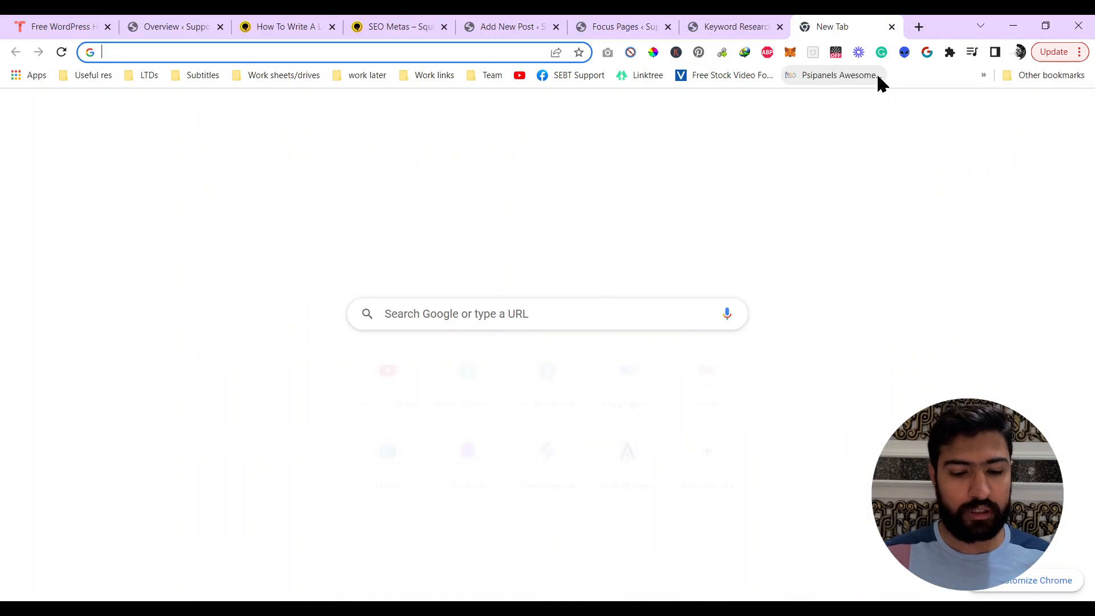
{"action": "type", "text": "apps"}
{"action": "key", "text": "Return"}
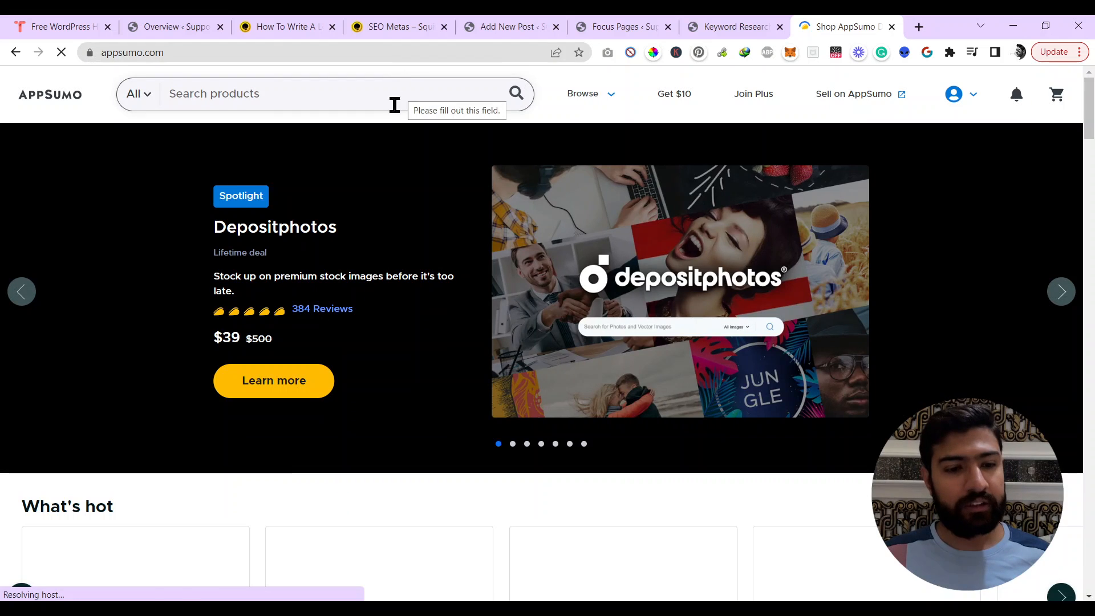
{"action": "scroll", "coordinate": [395, 115], "scroll_direction": "down", "scroll_amount": 8}
{"action": "scroll", "coordinate": [396, 127], "scroll_direction": "down", "scroll_amount": 10}
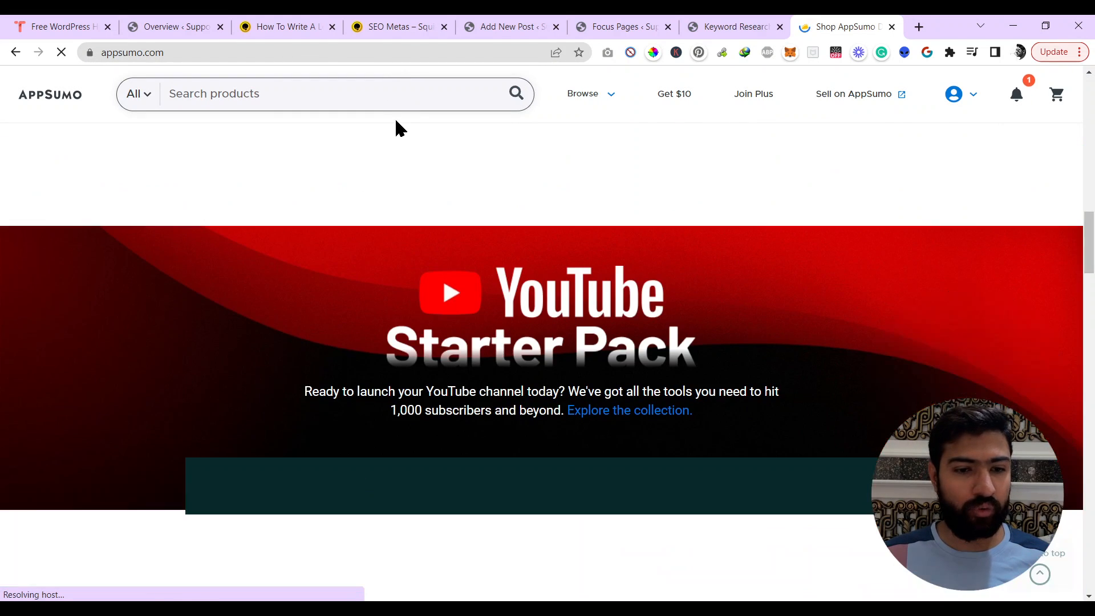
{"action": "scroll", "coordinate": [398, 128], "scroll_direction": "up", "scroll_amount": 15}
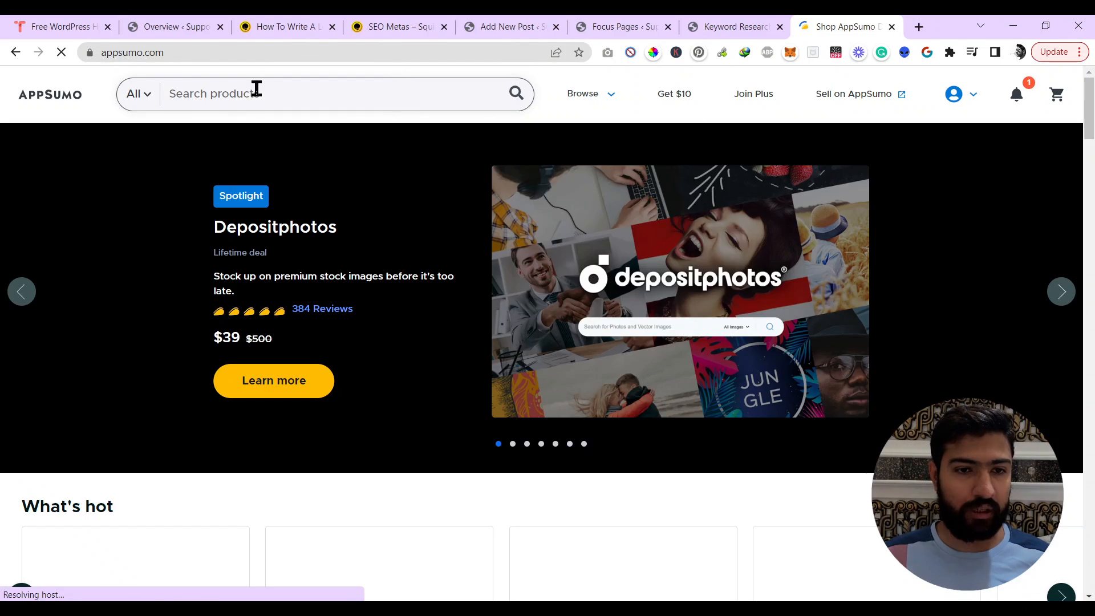
Search AppSumo for "squirly seo" and choose the suggested search Squirrly SEO
{"action": "left_click", "coordinate": [283, 89]}
{"action": "type", "text": "squ"}
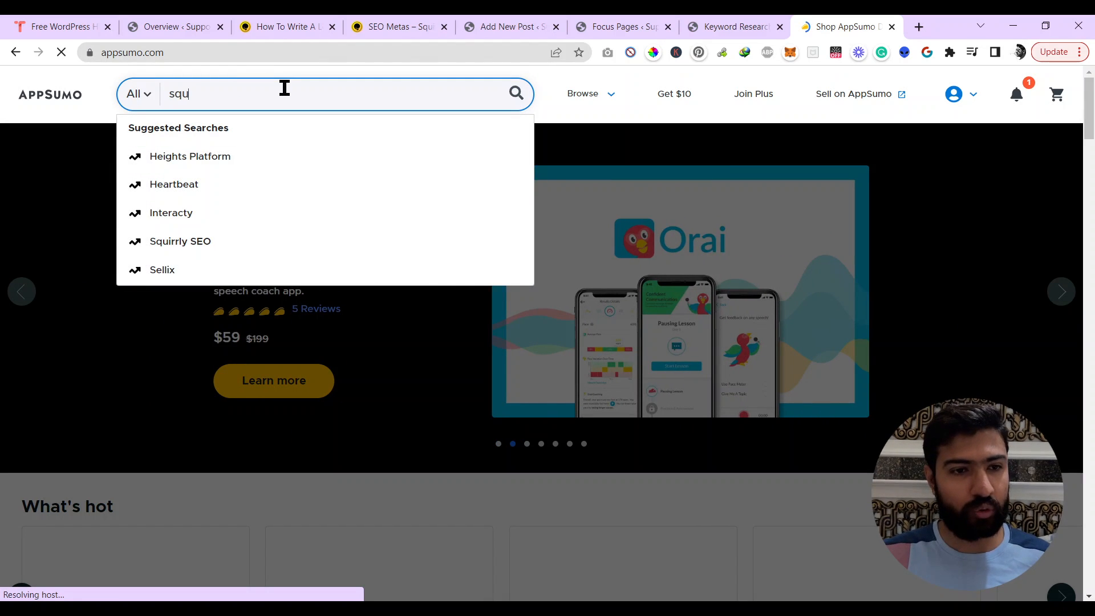
{"action": "type", "text": "irly seo"}
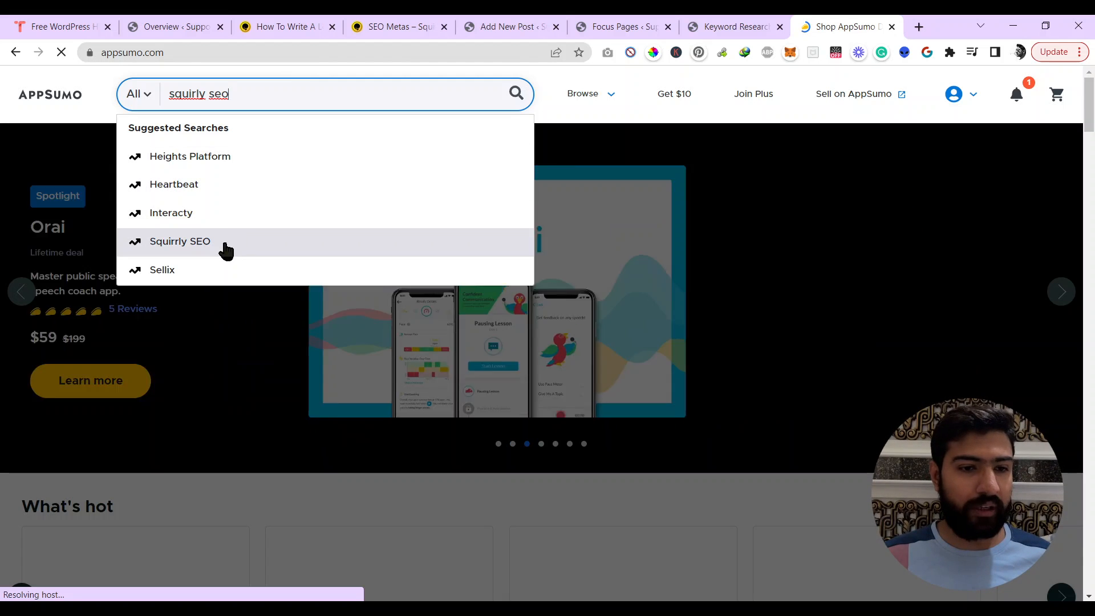
{"action": "left_click", "coordinate": [231, 243]}
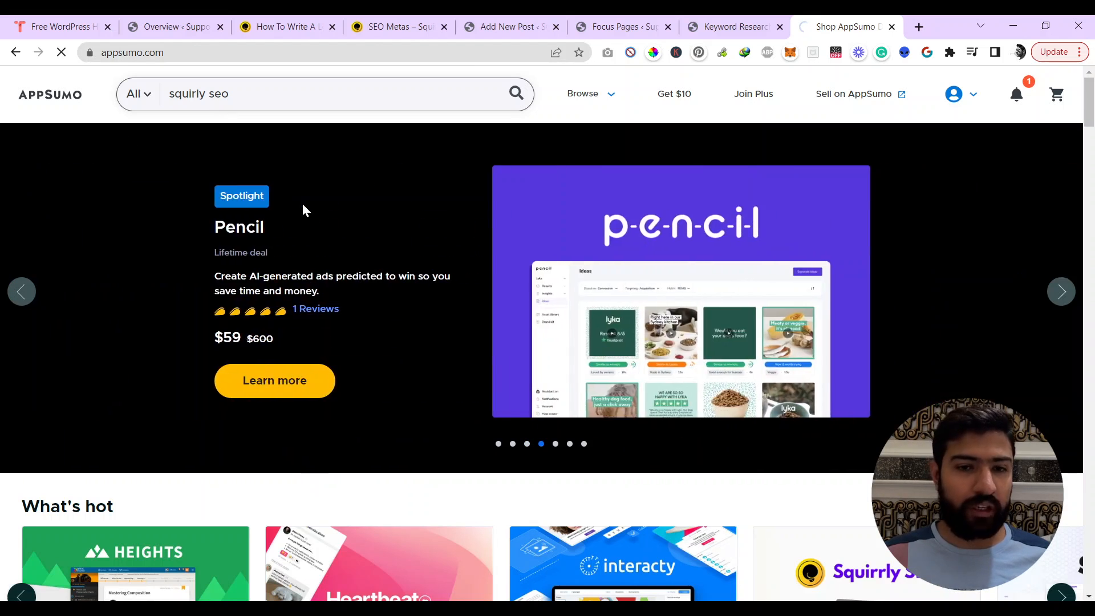
Find the Squirrly SEO lifetime deal among AppSumo's What's hot products and open its product page
{"action": "scroll", "coordinate": [452, 268], "scroll_direction": "down", "scroll_amount": 15}
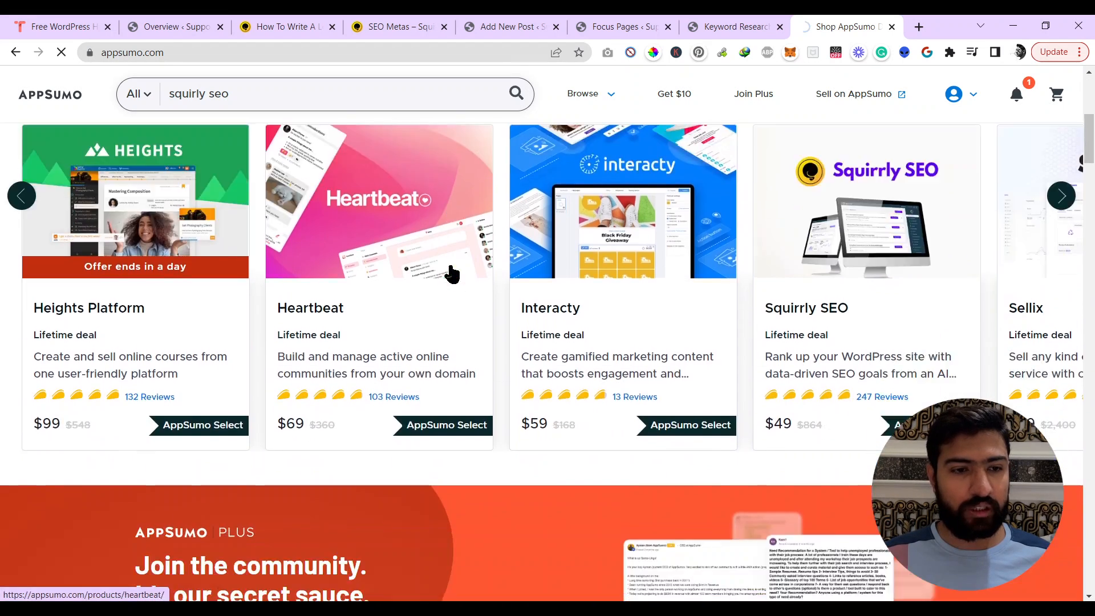
{"action": "scroll", "coordinate": [453, 275], "scroll_direction": "down", "scroll_amount": 5}
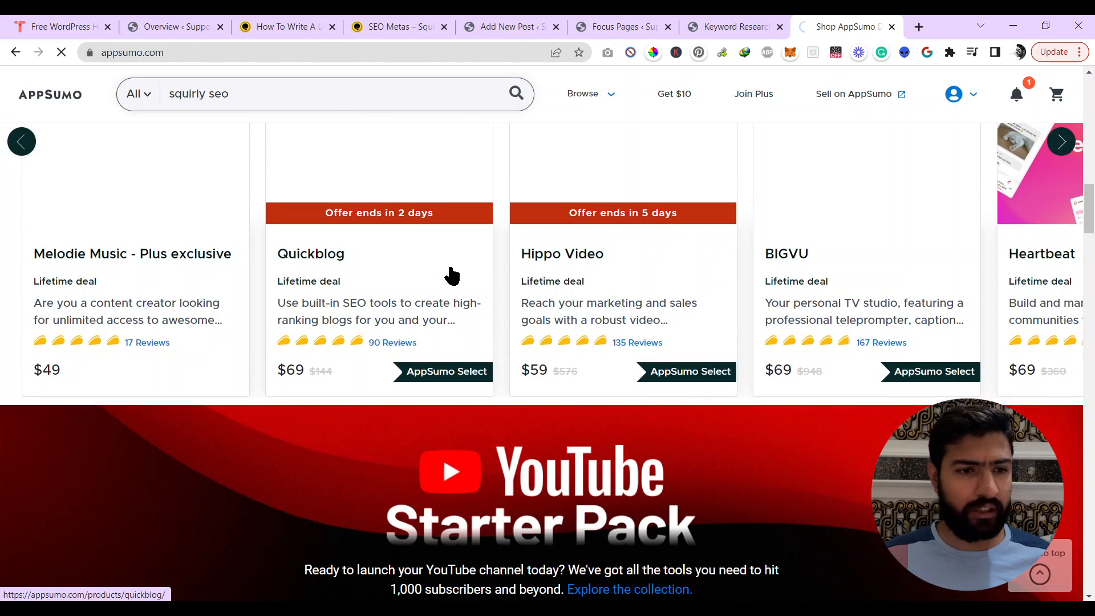
{"action": "scroll", "coordinate": [452, 276], "scroll_direction": "down", "scroll_amount": 15}
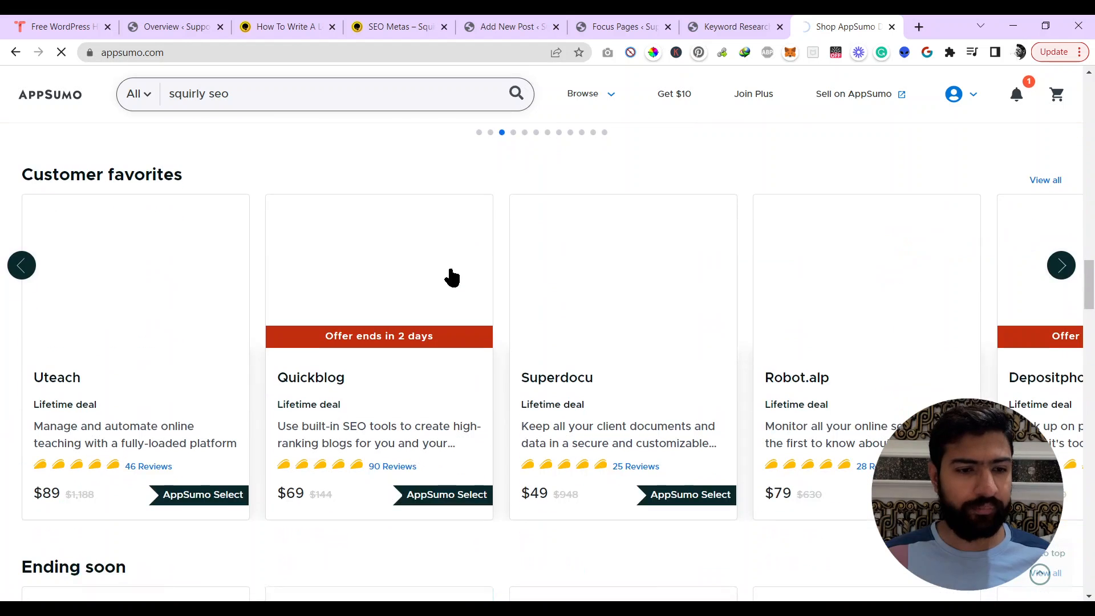
{"action": "scroll", "coordinate": [630, 286], "scroll_direction": "down", "scroll_amount": 5}
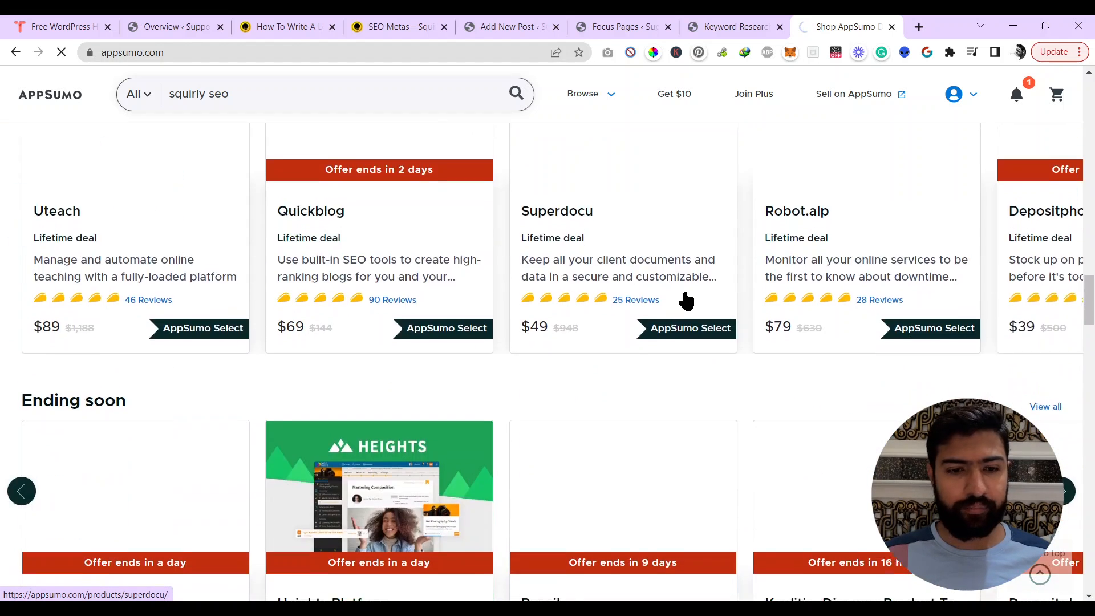
{"action": "scroll", "coordinate": [686, 300], "scroll_direction": "down", "scroll_amount": 8}
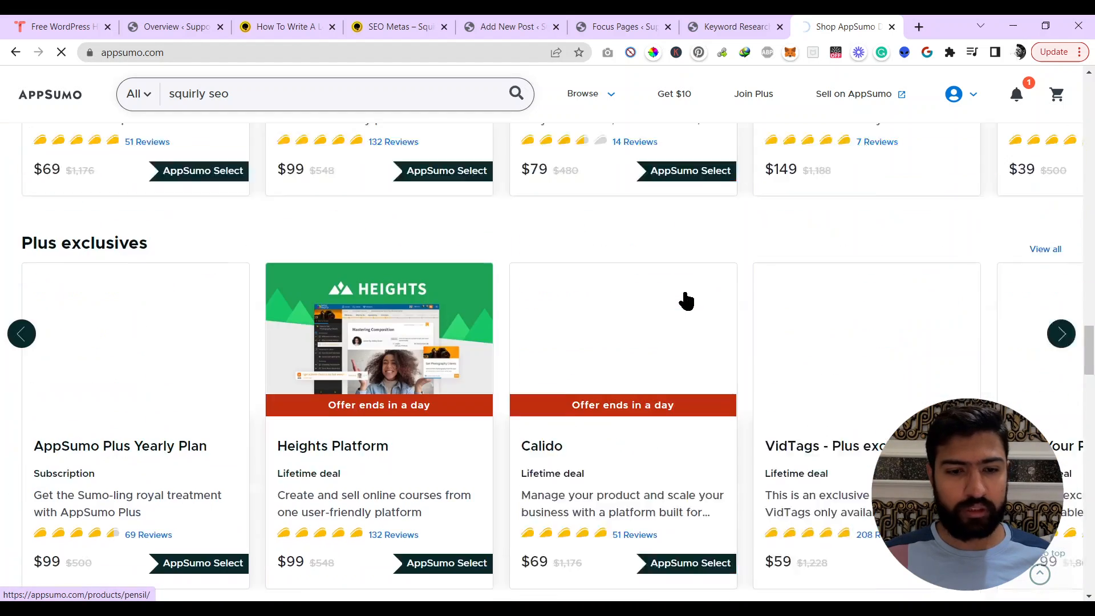
{"action": "scroll", "coordinate": [686, 299], "scroll_direction": "up", "scroll_amount": 20}
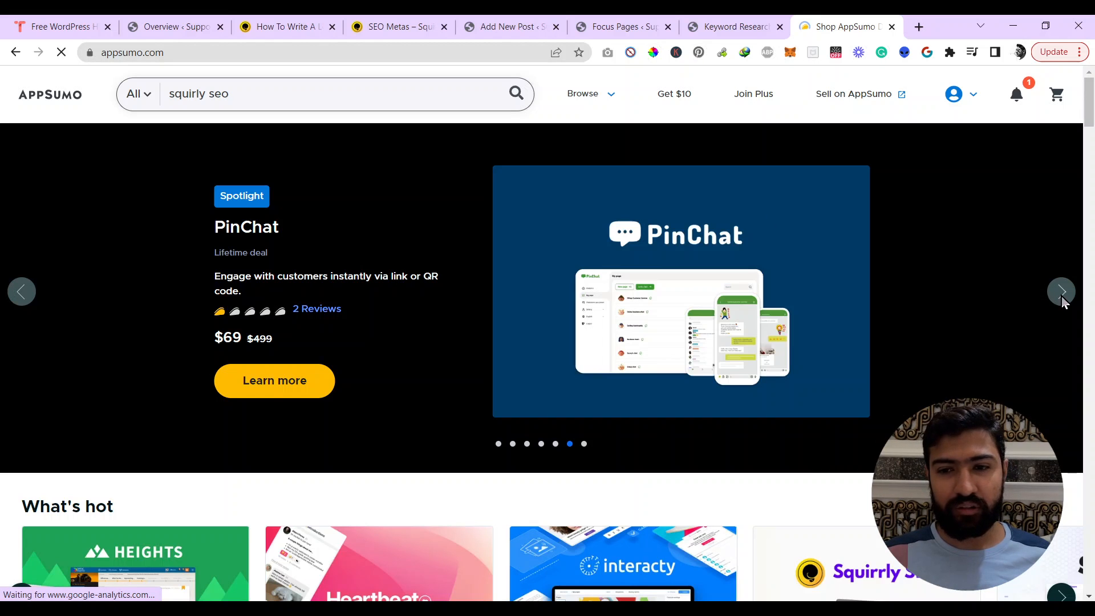
{"action": "scroll", "coordinate": [790, 297], "scroll_direction": "down", "scroll_amount": 5}
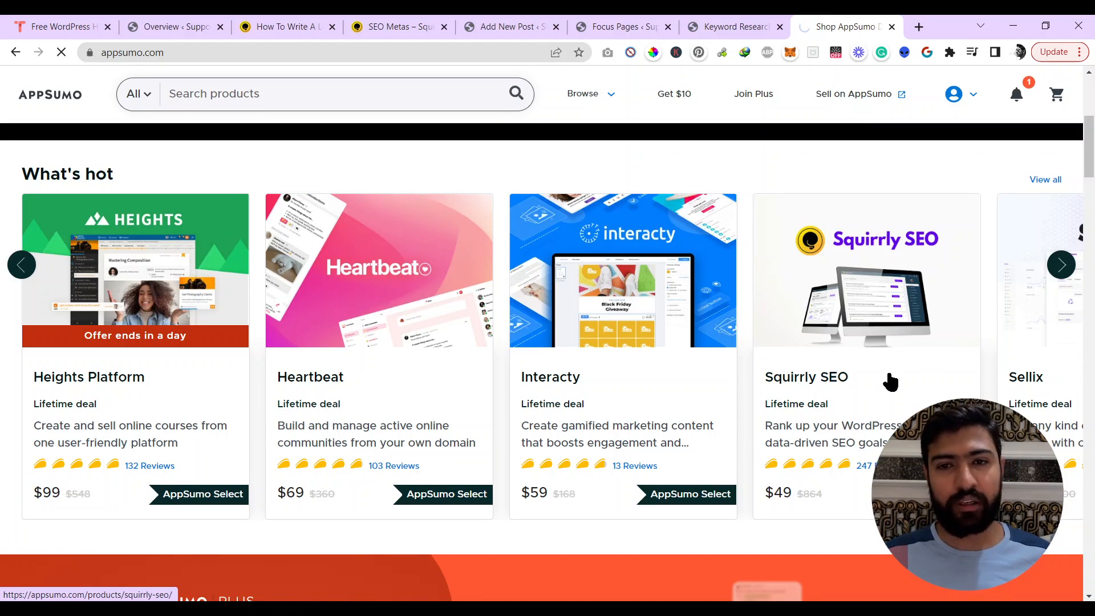
{"action": "left_click", "coordinate": [849, 285]}
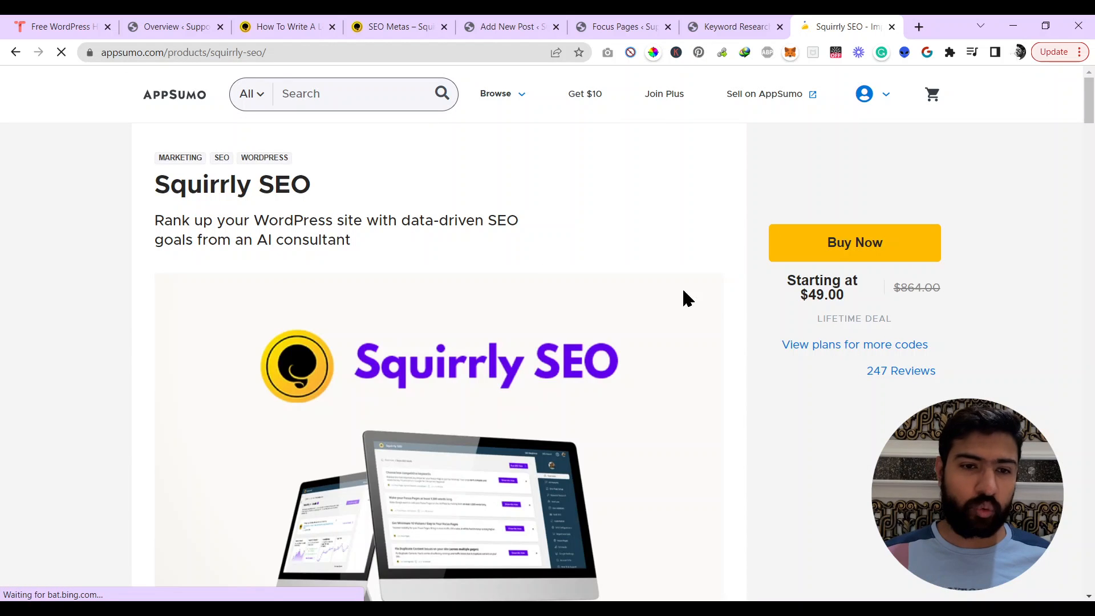
Show the Squirrly SEO deal's plans and compare the prices and site limits of Single, Double and Multiple
{"action": "left_click", "coordinate": [861, 349]}
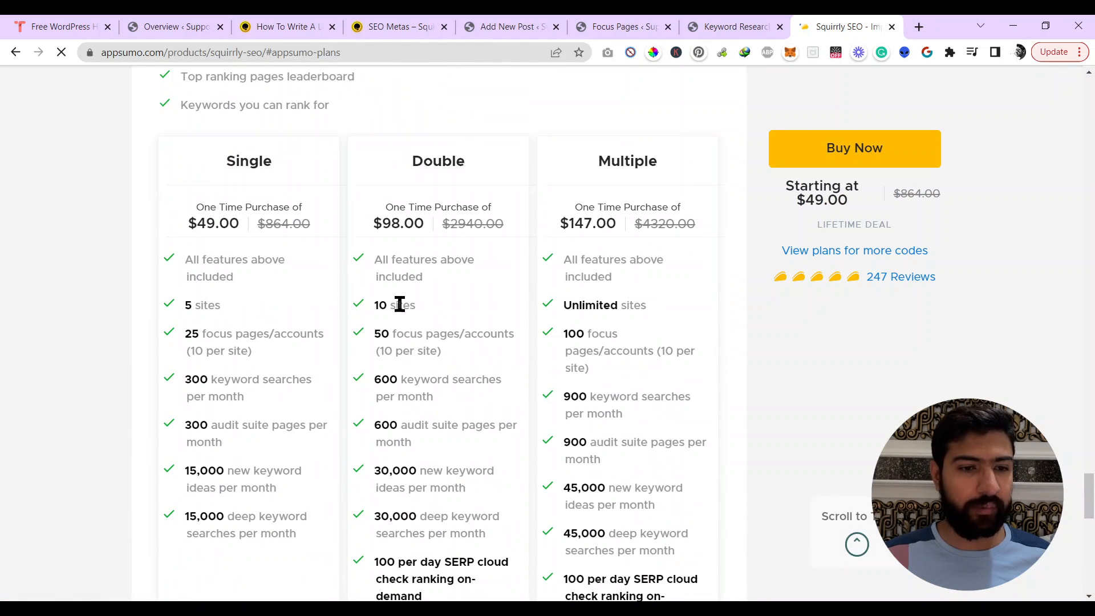
{"action": "left_click_drag", "start_coordinate": [200, 226], "coordinate": [238, 225]}
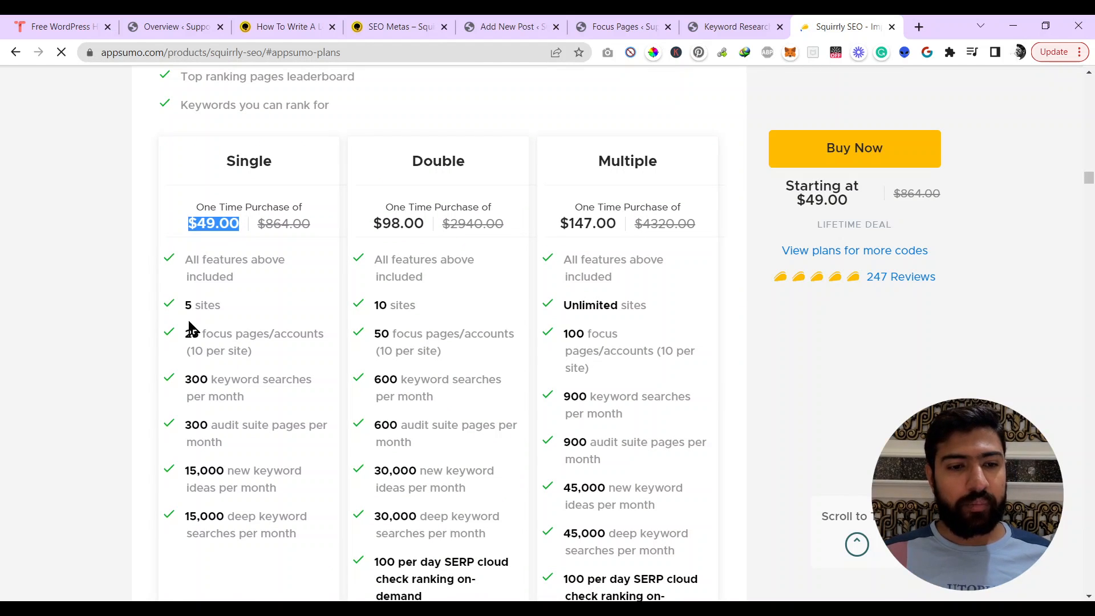
{"action": "left_click_drag", "start_coordinate": [187, 304], "coordinate": [252, 317]}
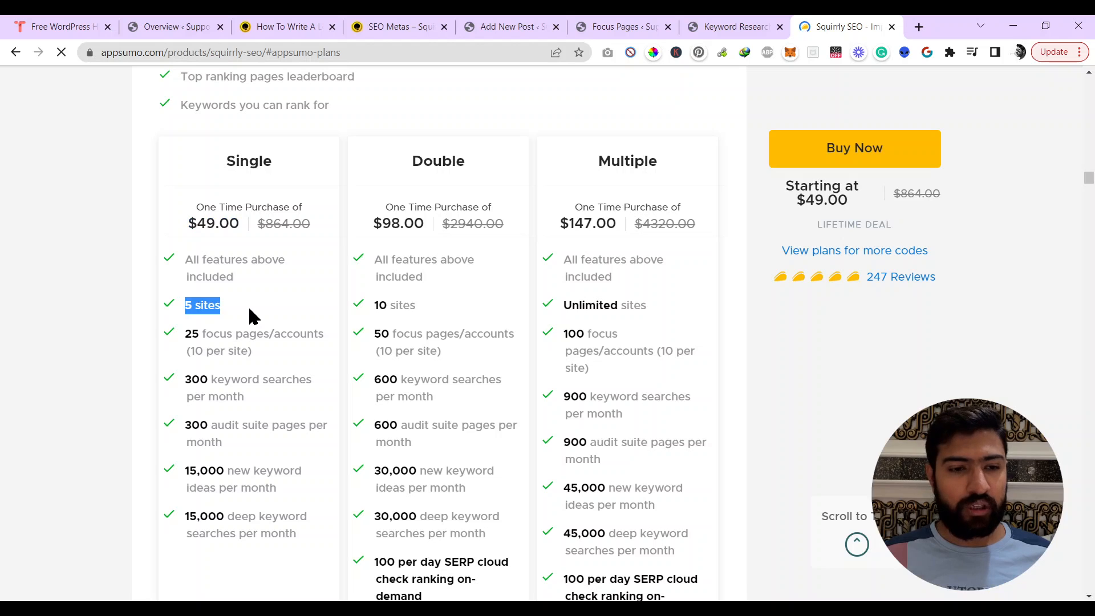
{"action": "left_click_drag", "start_coordinate": [355, 308], "coordinate": [436, 312]}
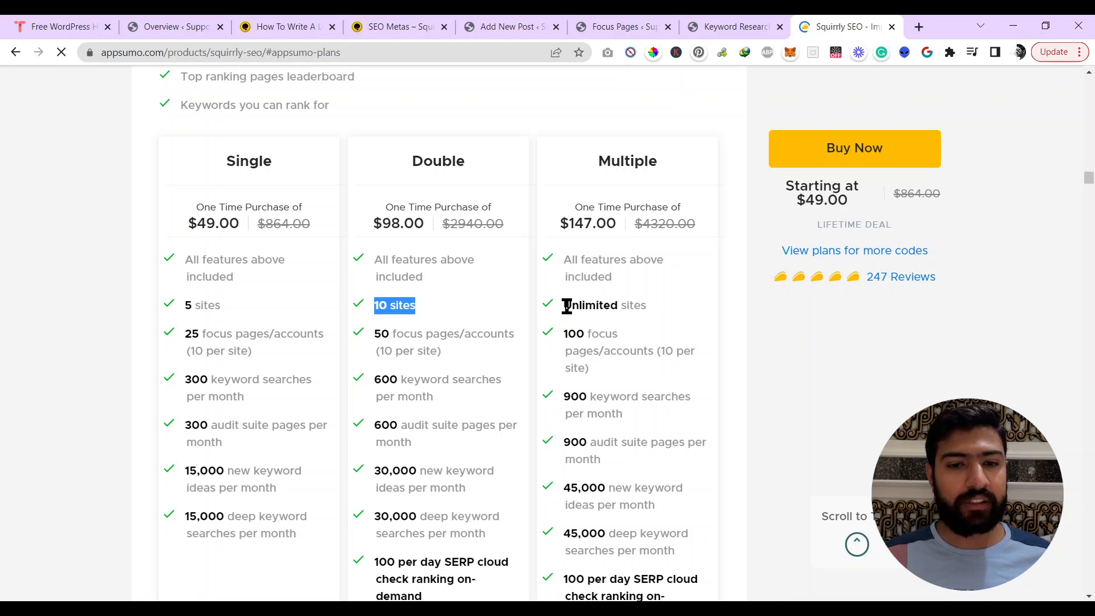
{"action": "left_click_drag", "start_coordinate": [556, 217], "coordinate": [637, 224]}
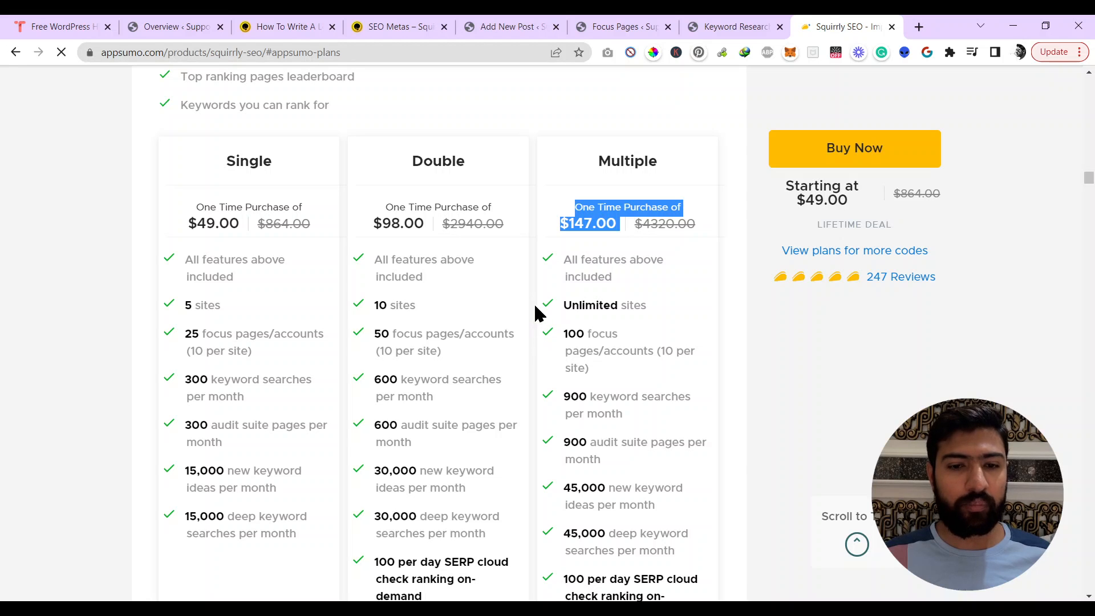
{"action": "left_click_drag", "start_coordinate": [537, 305], "coordinate": [668, 304]}
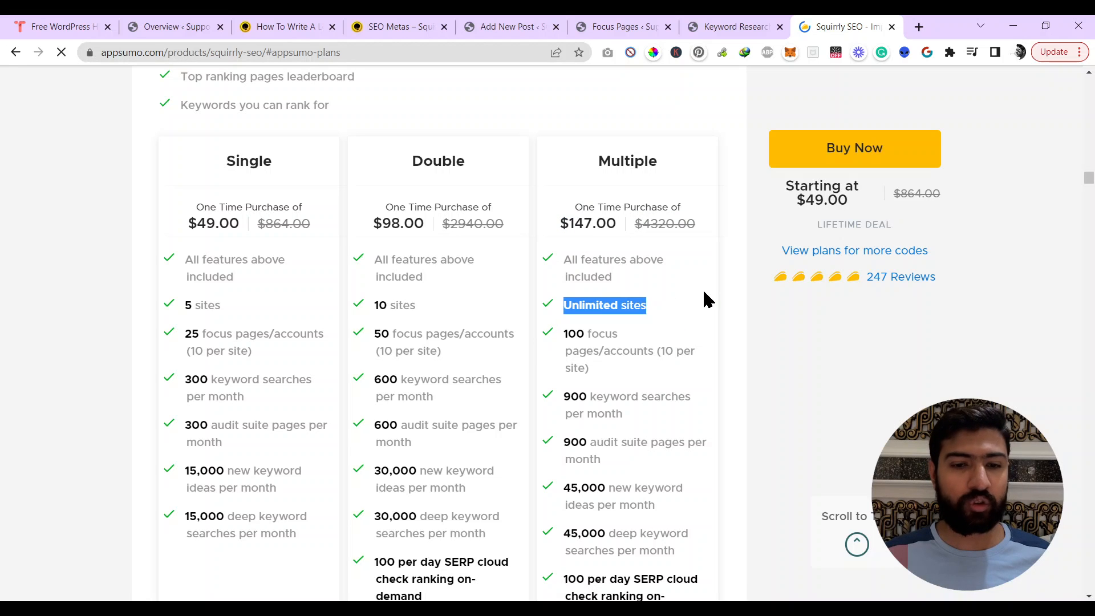
Examine the plans' remaining features, especially the on-demand SERP cloud ranking checks, and the reviews section below
{"action": "scroll", "coordinate": [624, 325], "scroll_direction": "down", "scroll_amount": 3}
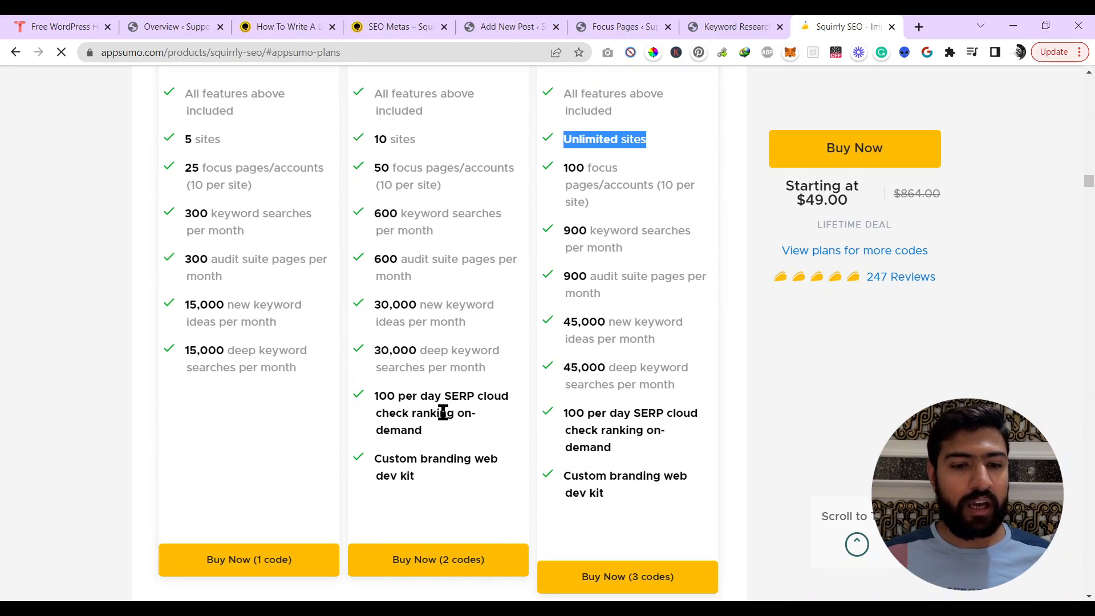
{"action": "left_click_drag", "start_coordinate": [374, 401], "coordinate": [469, 426]}
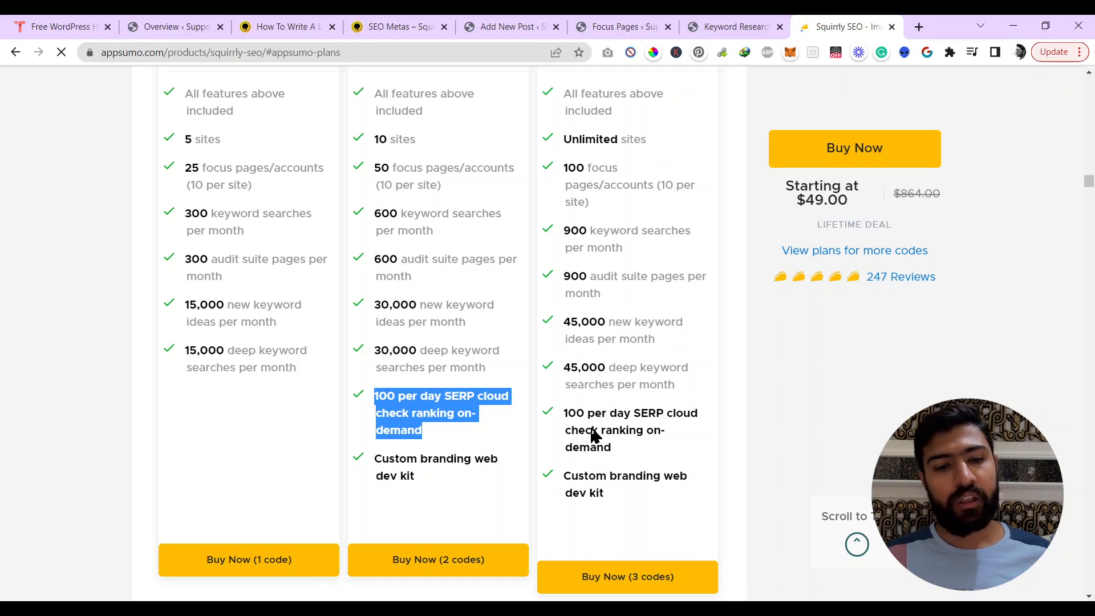
{"action": "left_click", "coordinate": [394, 417]}
{"action": "scroll", "coordinate": [394, 417], "scroll_direction": "up", "scroll_amount": 3}
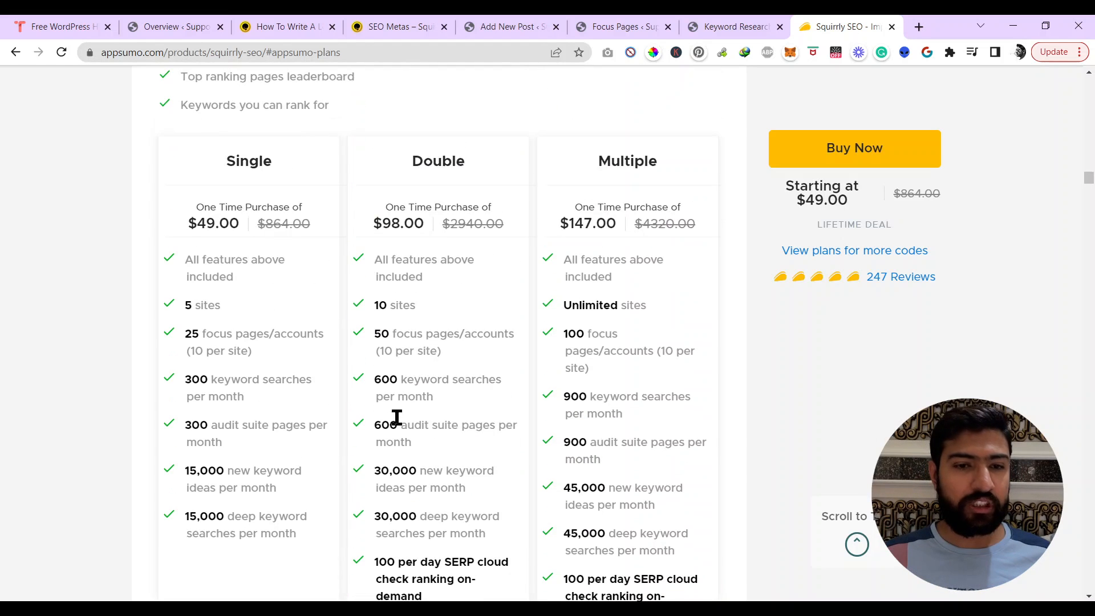
{"action": "scroll", "coordinate": [581, 225], "scroll_direction": "down", "scroll_amount": 3}
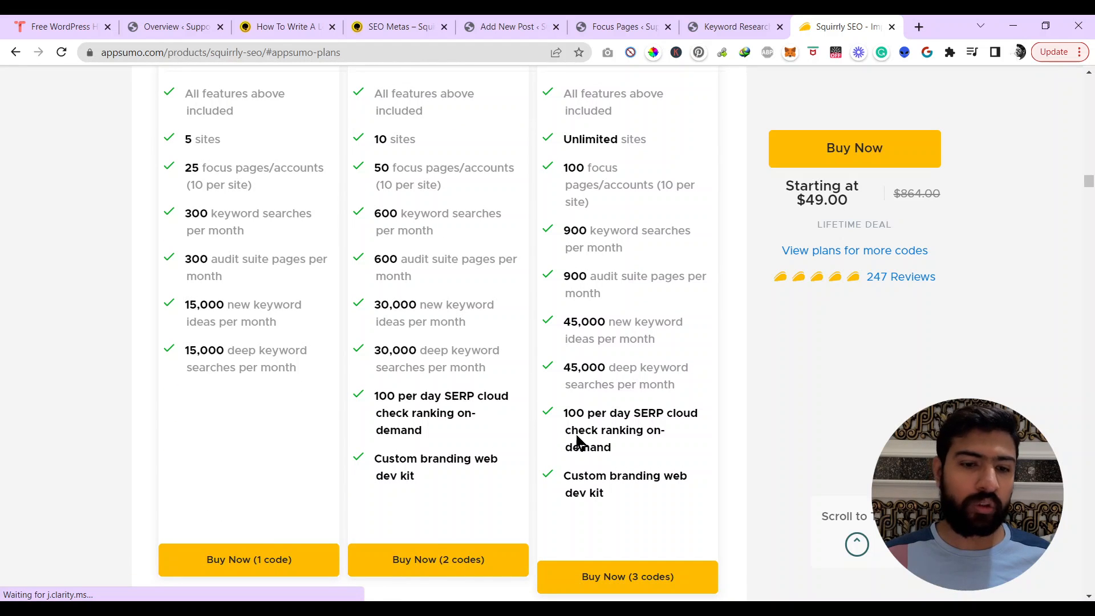
{"action": "scroll", "coordinate": [470, 422], "scroll_direction": "down", "scroll_amount": 8}
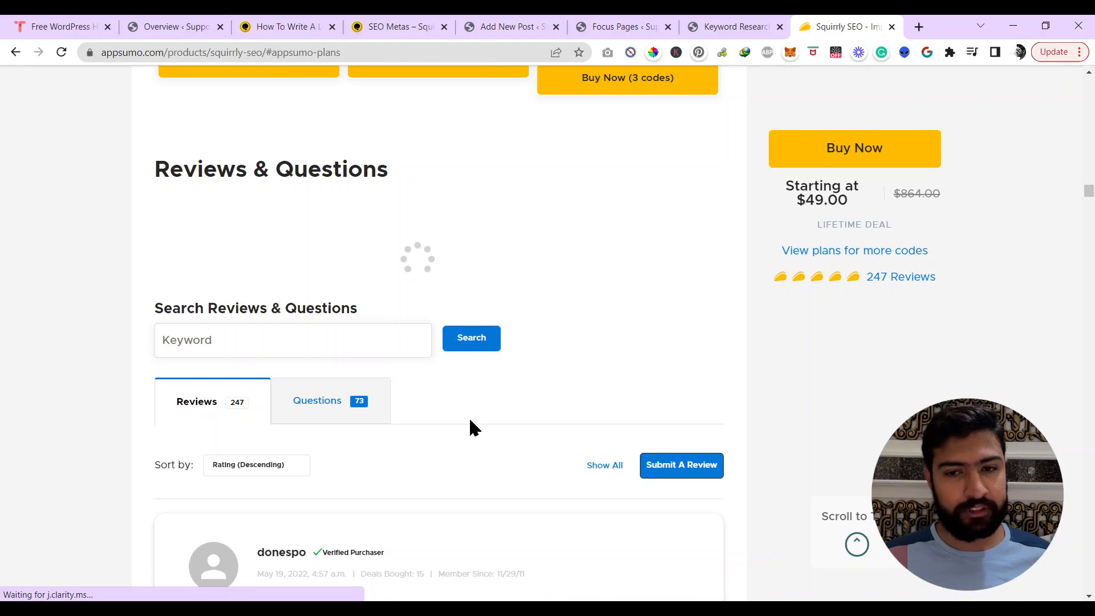
Return to the WordPress admin and open the list of all posts
{"action": "left_click", "coordinate": [308, 26]}
{"action": "left_click", "coordinate": [387, 25]}
{"action": "left_click", "coordinate": [221, 18]}
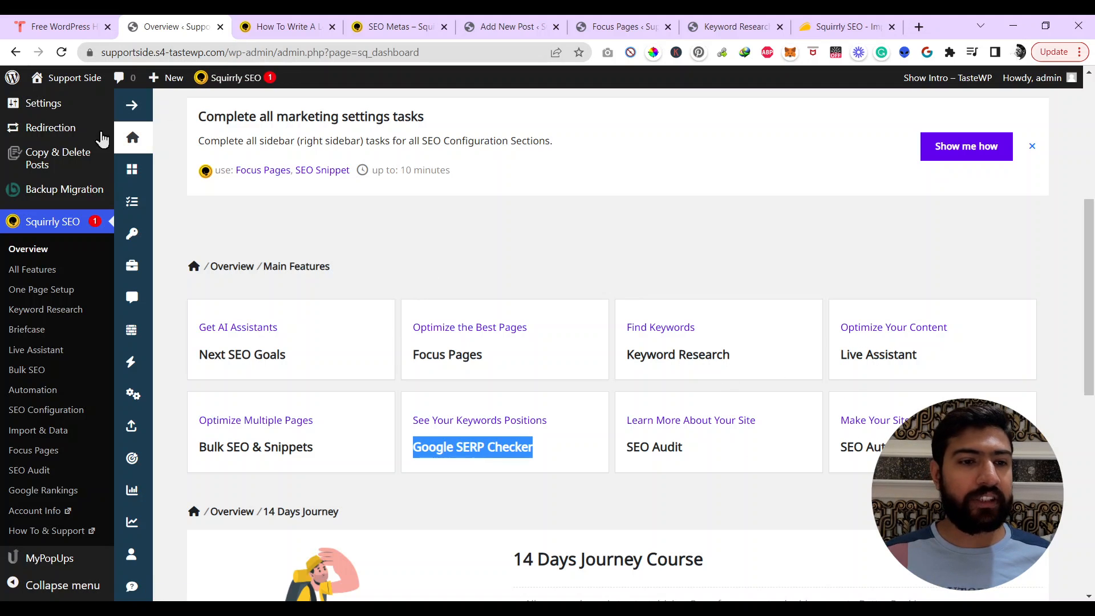
{"action": "scroll", "coordinate": [34, 251], "scroll_direction": "up", "scroll_amount": 5}
{"action": "mouse_move", "coordinate": [66, 144]}
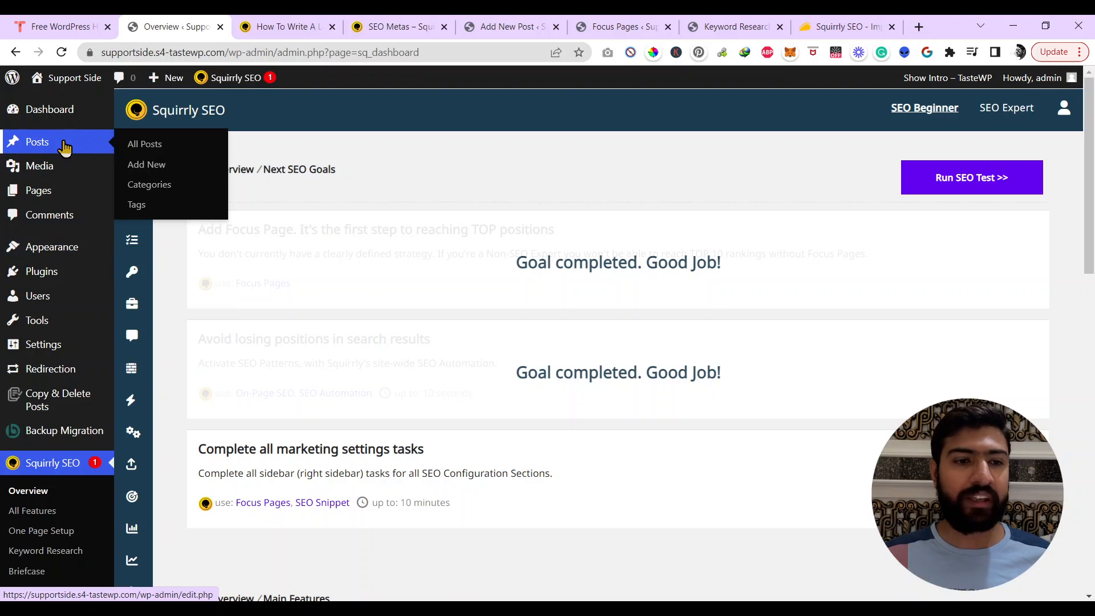
{"action": "left_click", "coordinate": [136, 144]}
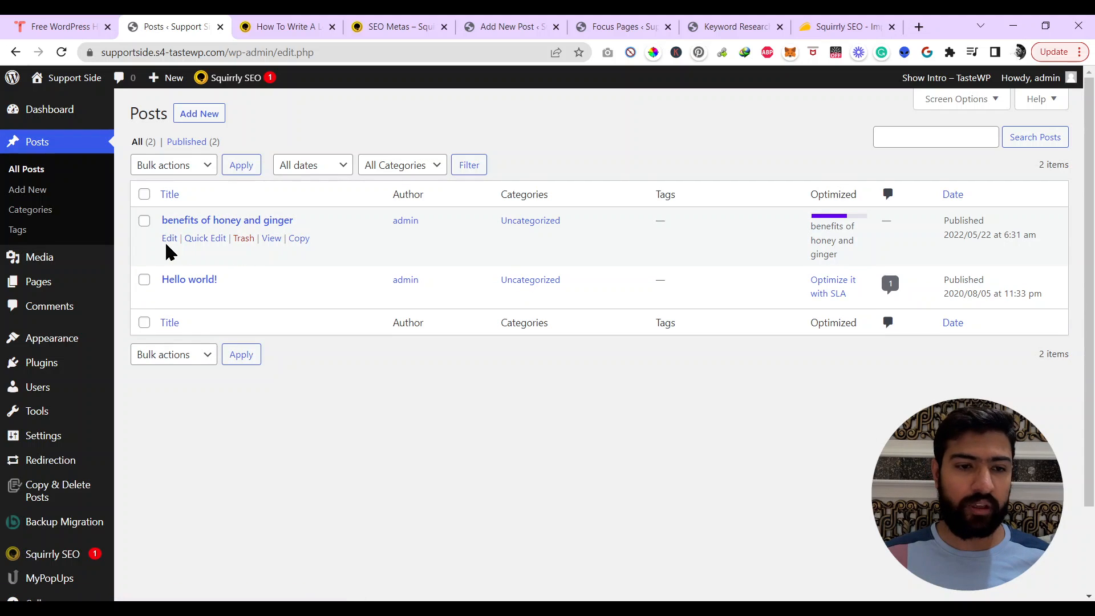
Open the post "benefits of honey and ginger" for editing and expand its Squirrly Live Assistant
{"action": "left_click", "coordinate": [169, 240]}
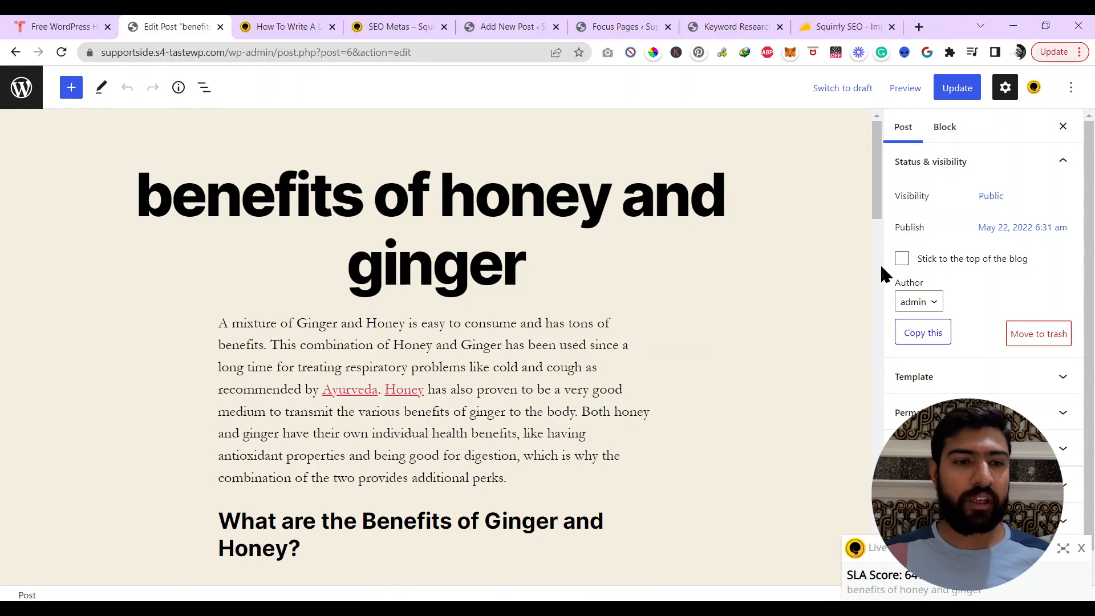
{"action": "left_click", "coordinate": [1032, 91]}
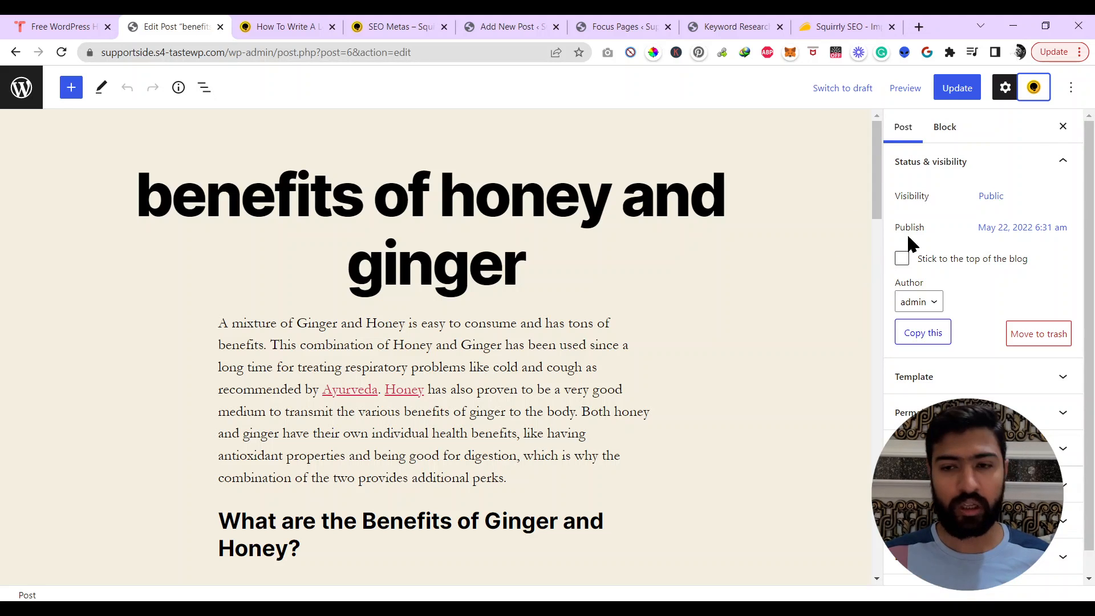
{"action": "left_click", "coordinate": [1035, 90]}
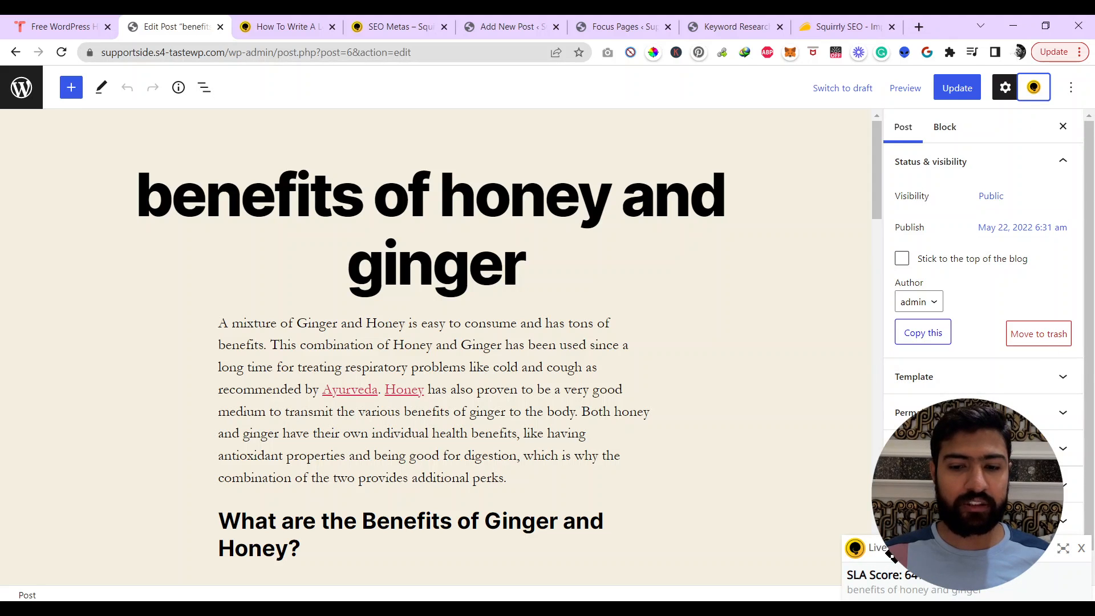
{"action": "left_click", "coordinate": [1063, 549]}
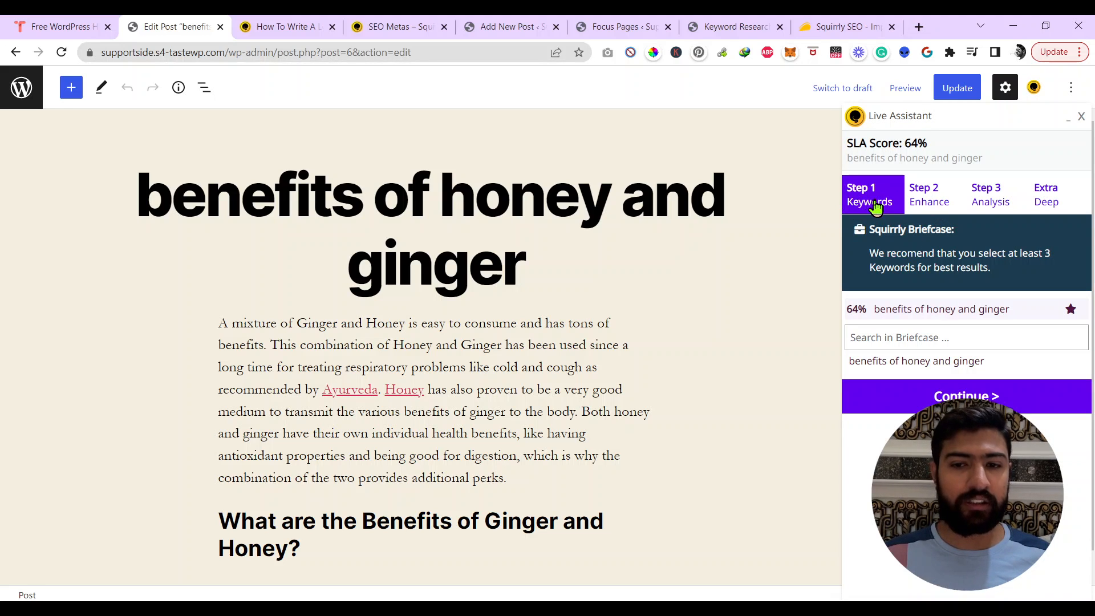
{"action": "mouse_move", "coordinate": [915, 367]}
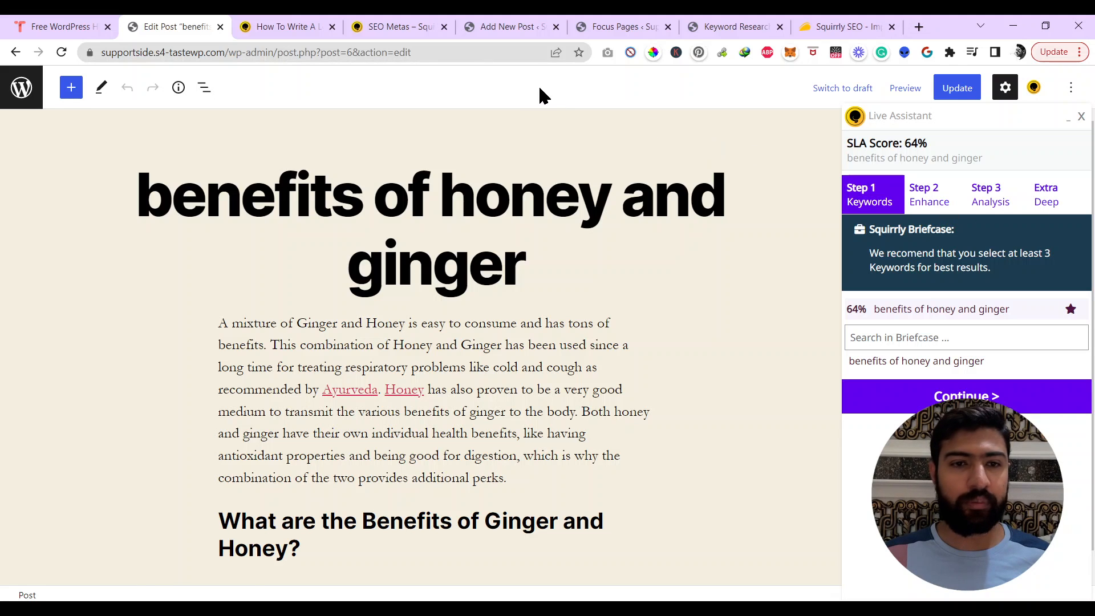
Look through the open Squirrly knowledge base pages on long tail keywords and SEO METAs
{"action": "left_click", "coordinate": [293, 23]}
{"action": "left_click", "coordinate": [362, 22]}
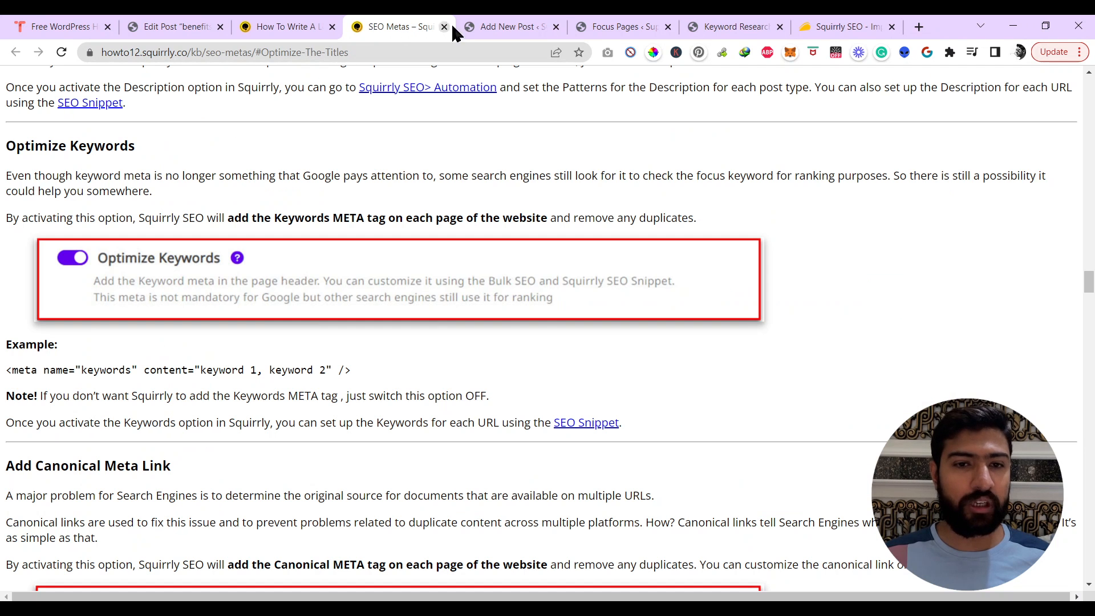
{"action": "left_click", "coordinate": [492, 25]}
{"action": "left_click", "coordinate": [394, 25]}
{"action": "left_click", "coordinate": [251, 25]}
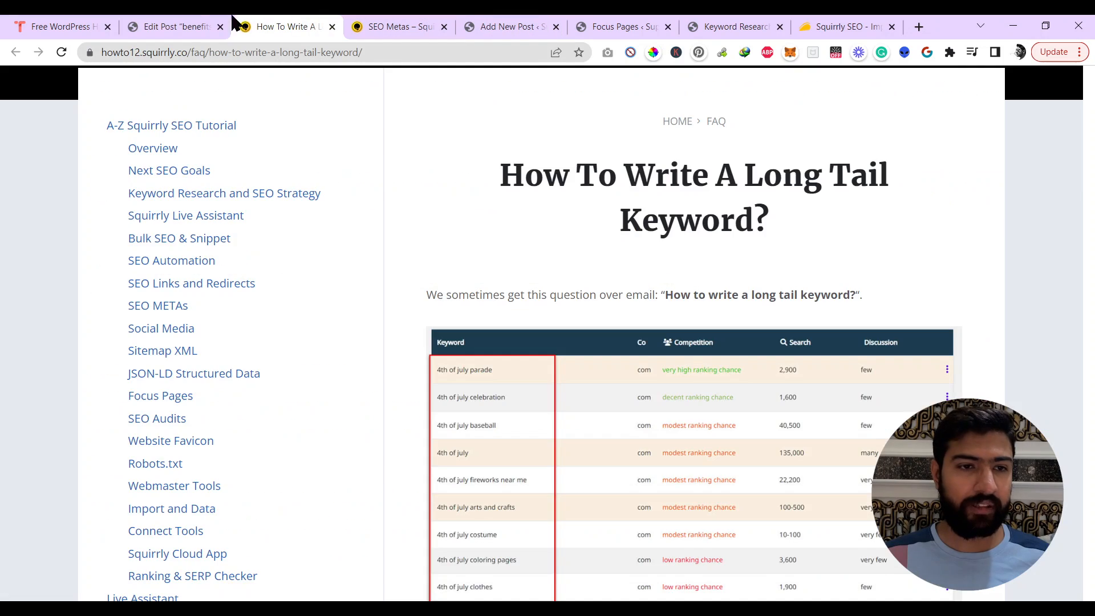
{"action": "left_click", "coordinate": [228, 24]}
{"action": "left_click", "coordinate": [265, 24]}
{"action": "scroll", "coordinate": [118, 240], "scroll_direction": "up", "scroll_amount": 3}
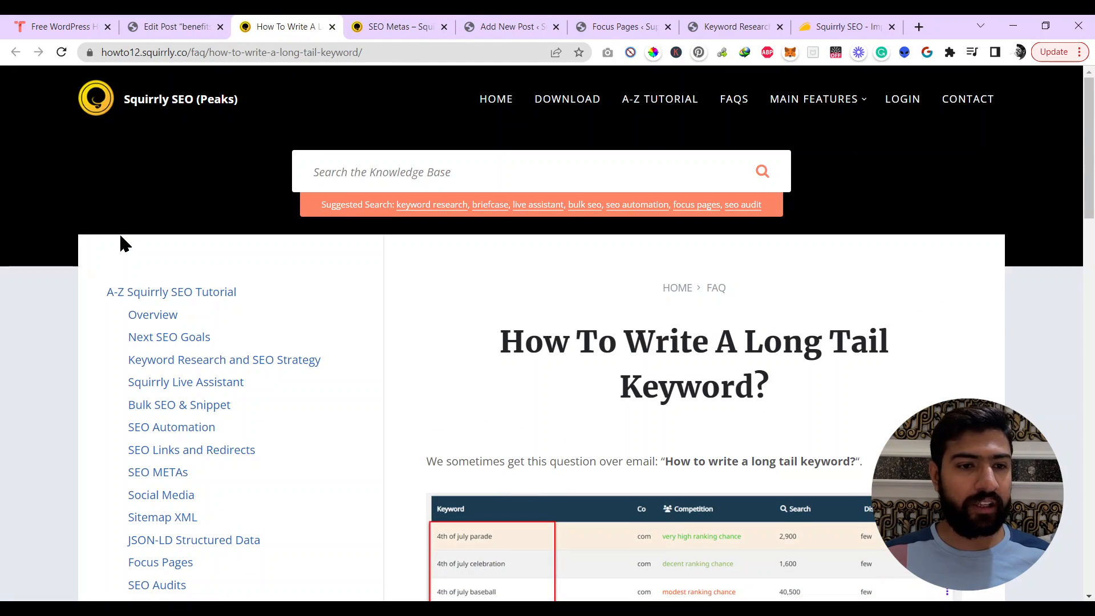
{"action": "left_click", "coordinate": [411, 22]}
{"action": "scroll", "coordinate": [471, 108], "scroll_direction": "up", "scroll_amount": 6}
{"action": "scroll", "coordinate": [473, 108], "scroll_direction": "up", "scroll_amount": 5}
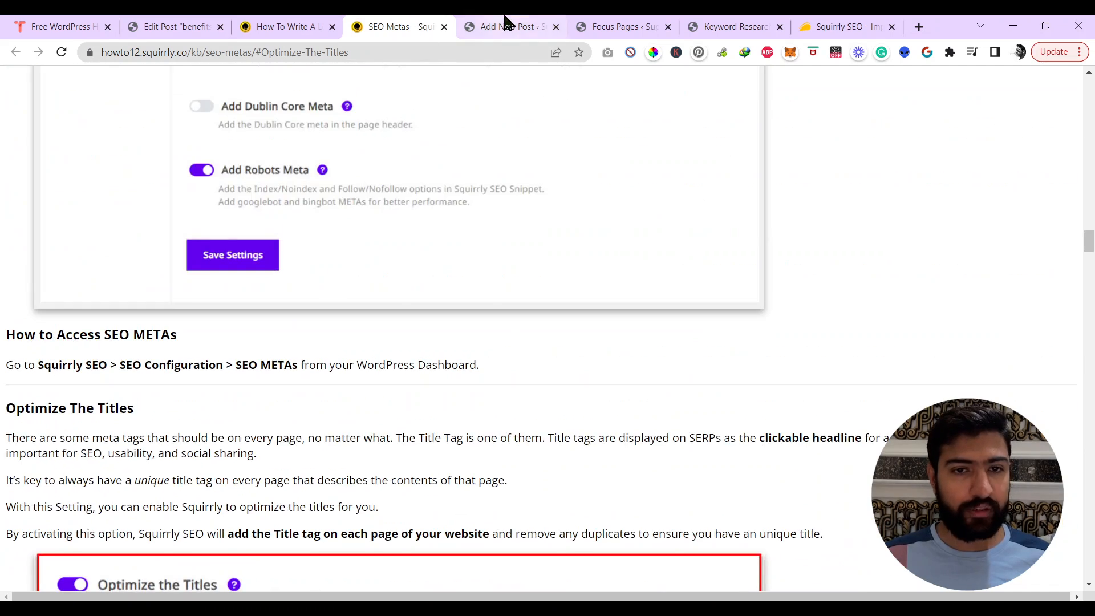
Leave the second open editor of the honey and ginger post and return to the posts list
{"action": "left_click", "coordinate": [505, 26]}
{"action": "scroll", "coordinate": [146, 208], "scroll_direction": "up", "scroll_amount": 5}
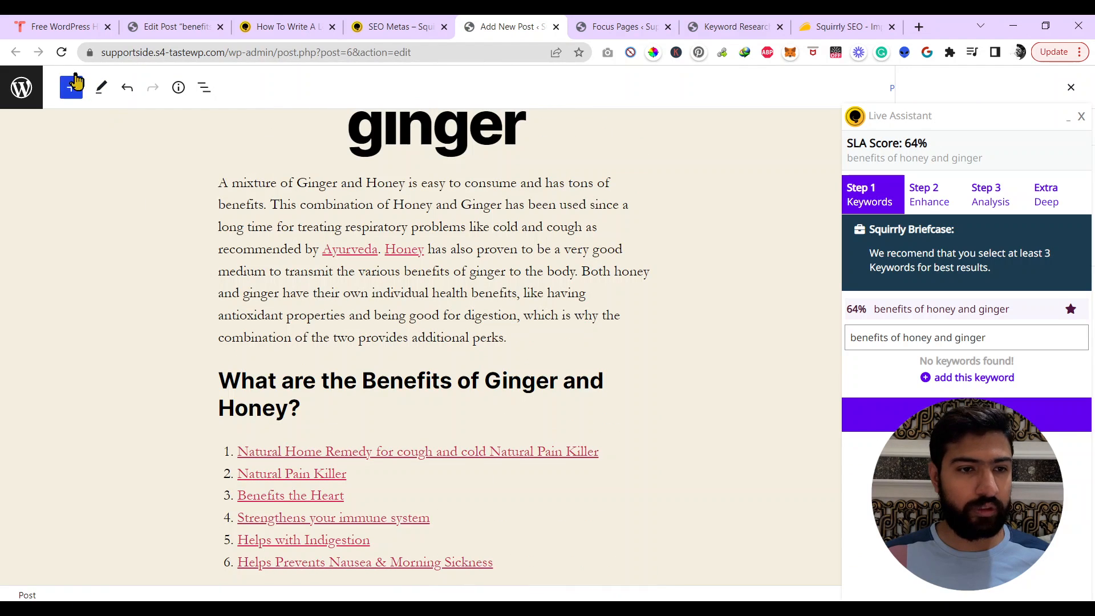
{"action": "left_click", "coordinate": [21, 87]}
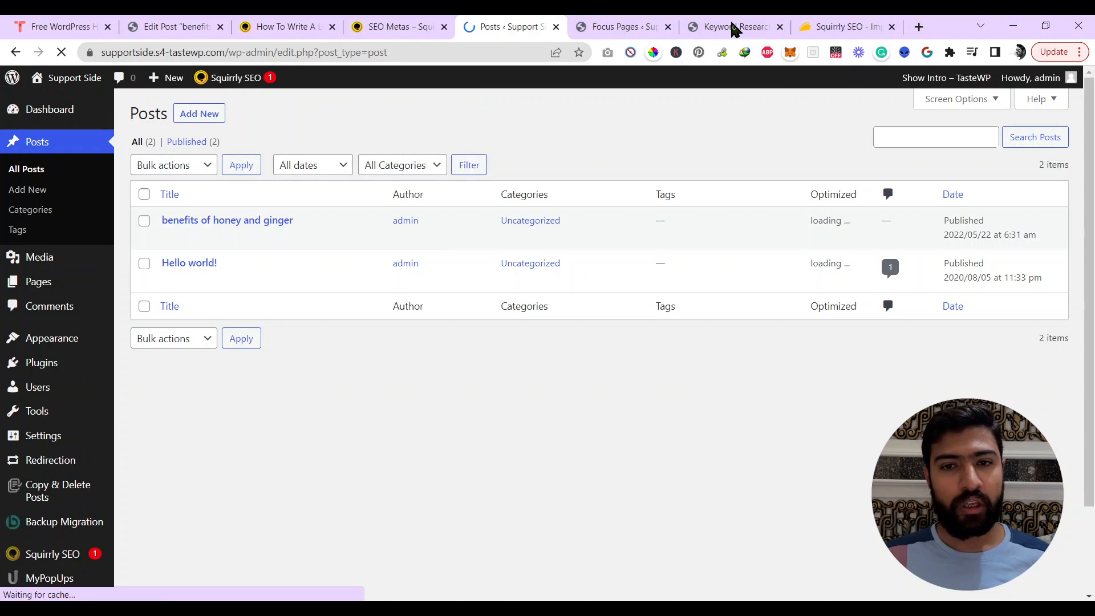
Get Squirrly keyword research suggestions for "benefits of honey and ginger" without choosing a country
{"action": "left_click", "coordinate": [736, 27]}
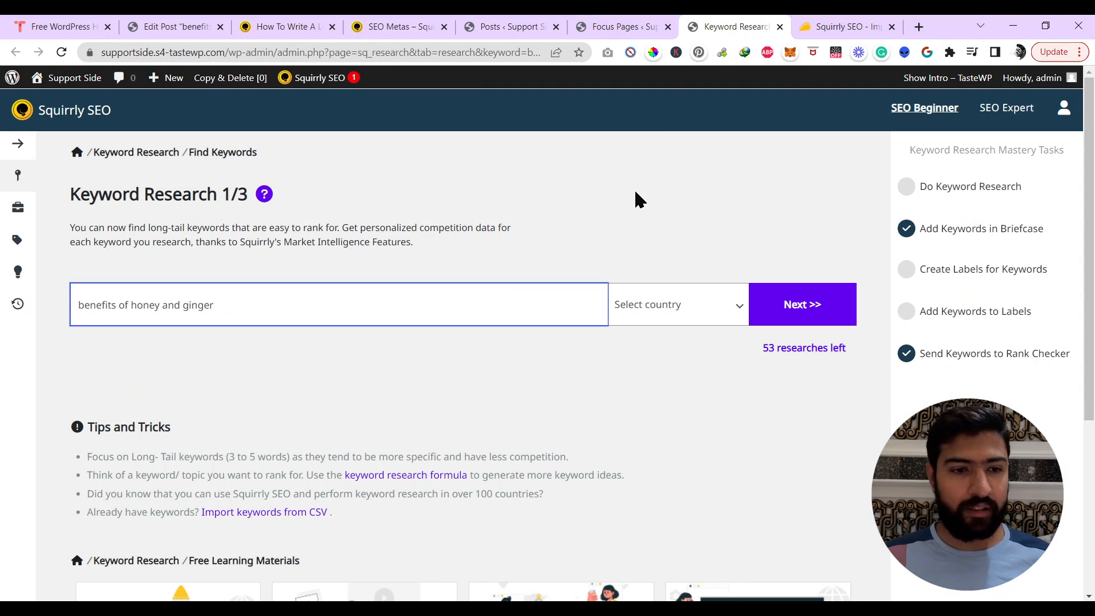
{"action": "scroll", "coordinate": [616, 305], "scroll_direction": "down", "scroll_amount": 3}
{"action": "scroll", "coordinate": [616, 302], "scroll_direction": "up", "scroll_amount": 3}
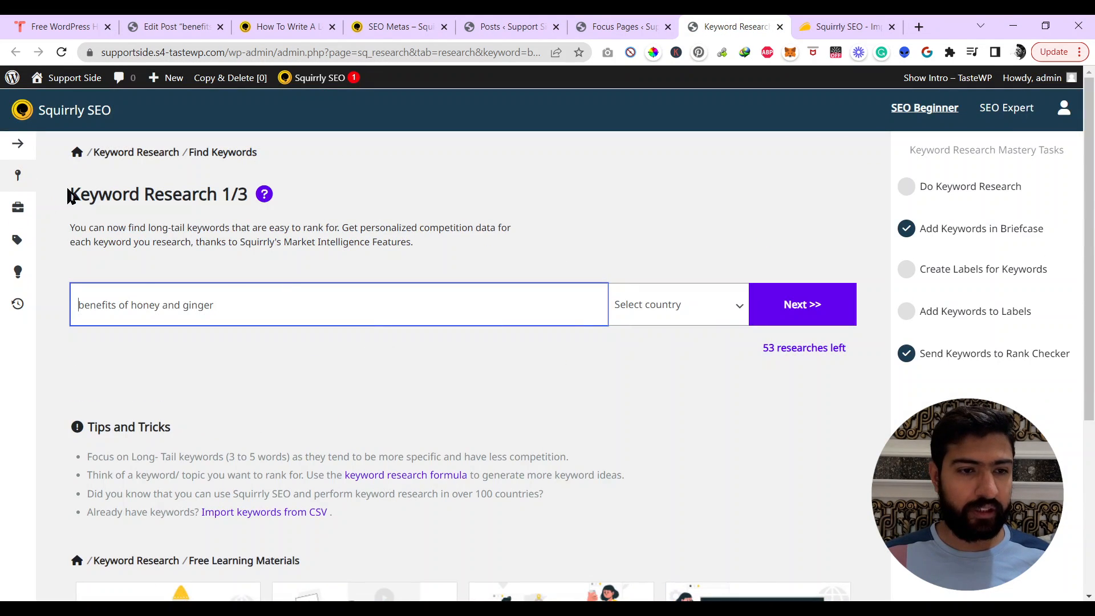
{"action": "left_click", "coordinate": [796, 313]}
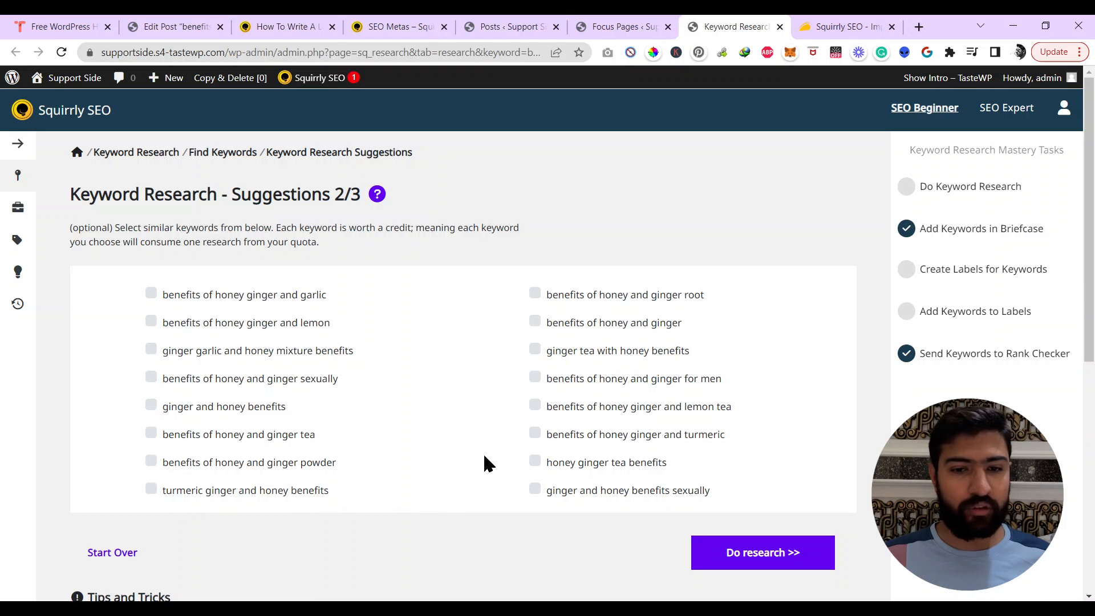
Select the suggestions "benefits of honey and ginger root" and "ginger tea with honey benefits" and run the keyword research
{"action": "left_click", "coordinate": [536, 294]}
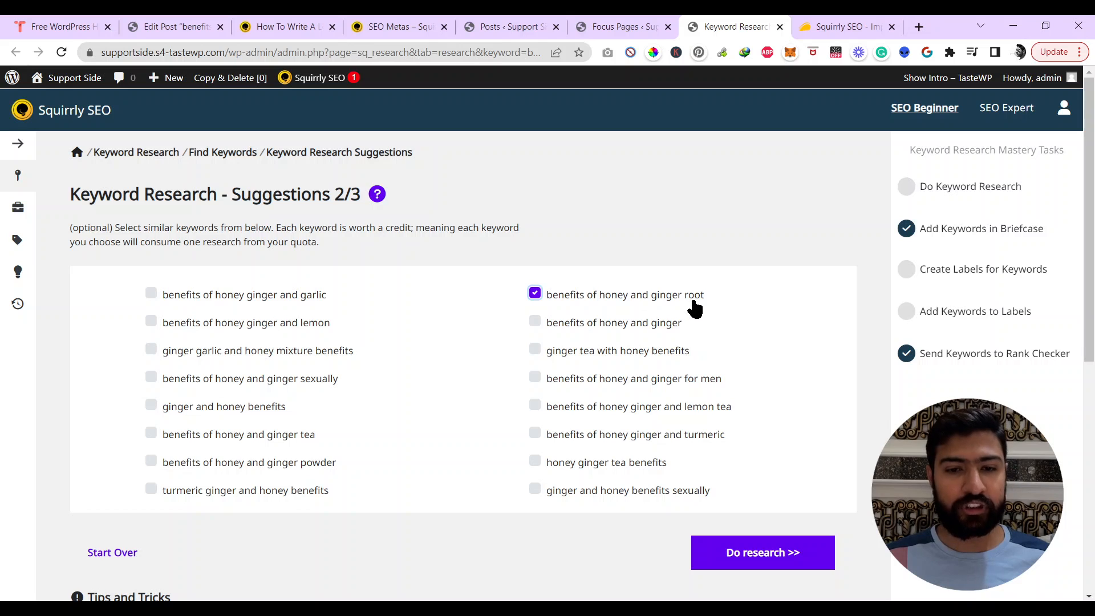
{"action": "left_click", "coordinate": [535, 350]}
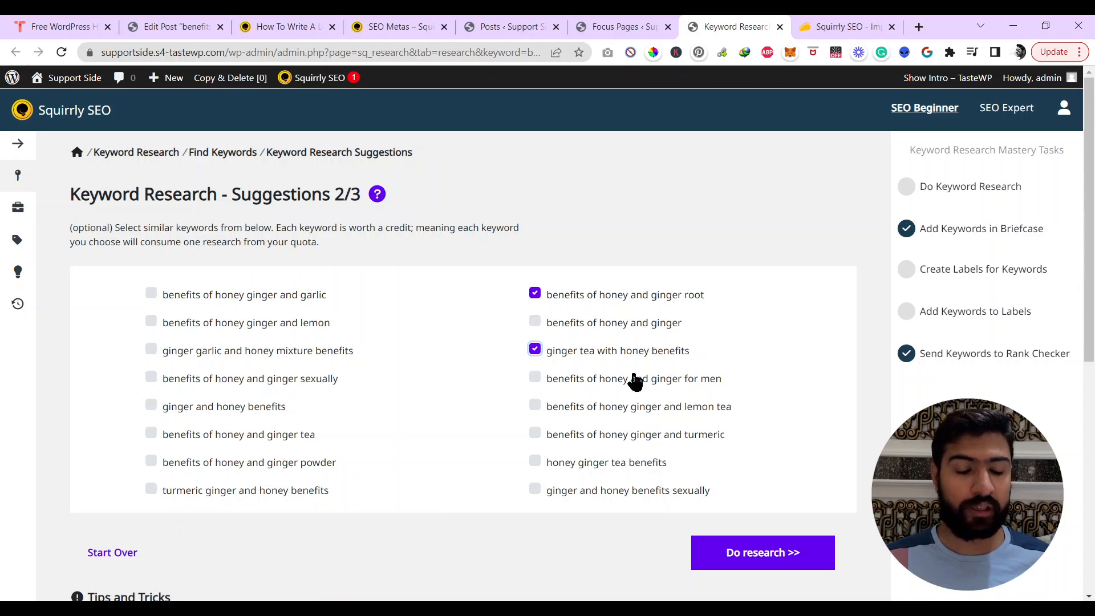
{"action": "scroll", "coordinate": [345, 397], "scroll_direction": "down", "scroll_amount": 3}
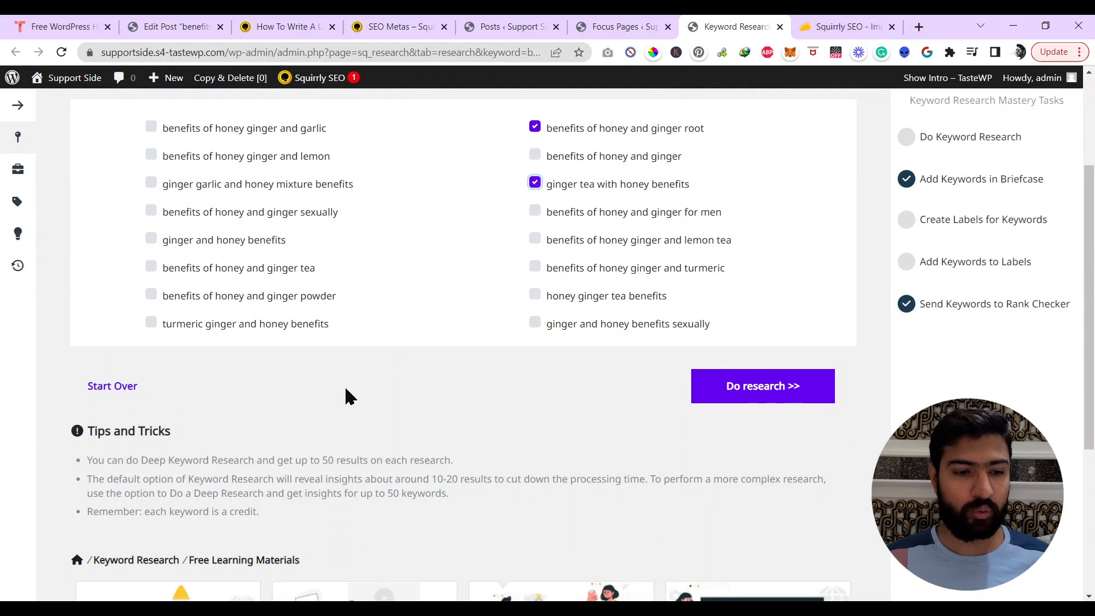
{"action": "left_click", "coordinate": [735, 398]}
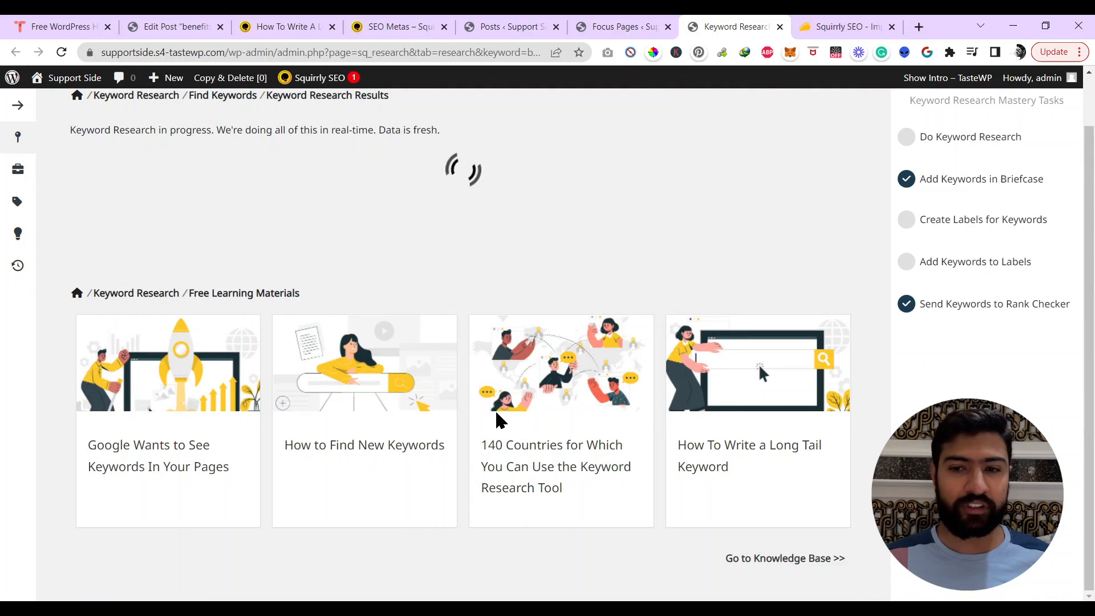
{"action": "scroll", "coordinate": [524, 401], "scroll_direction": "up", "scroll_amount": 1}
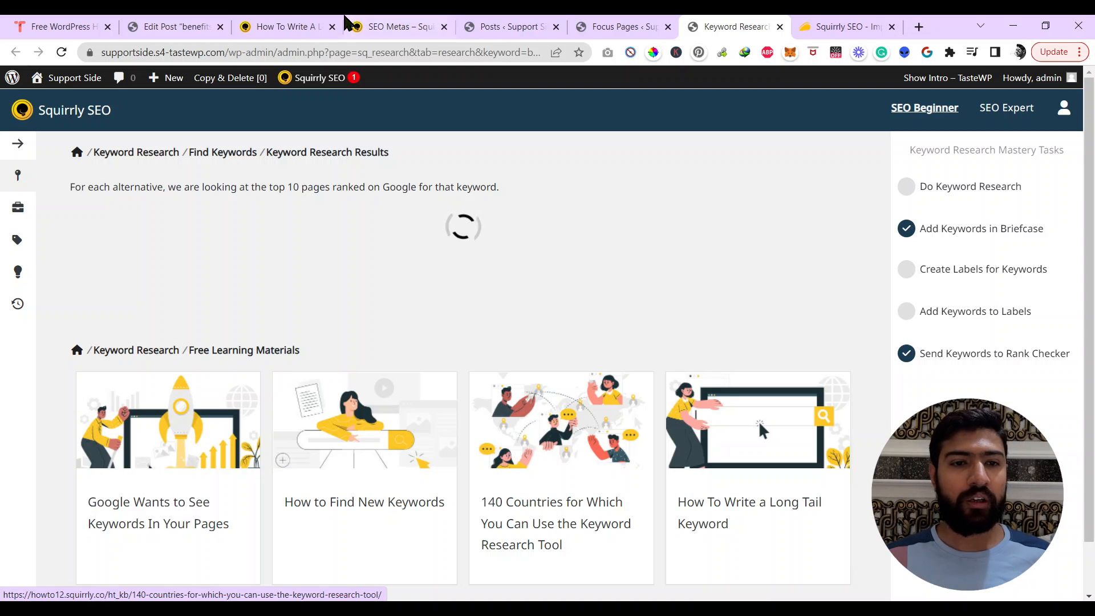
Examine the example keyword table in the long tail keyword article, then go back to the keyword research results
{"action": "left_click", "coordinate": [282, 26]}
{"action": "scroll", "coordinate": [532, 382], "scroll_direction": "down", "scroll_amount": 4}
{"action": "scroll", "coordinate": [538, 388], "scroll_direction": "down", "scroll_amount": 2}
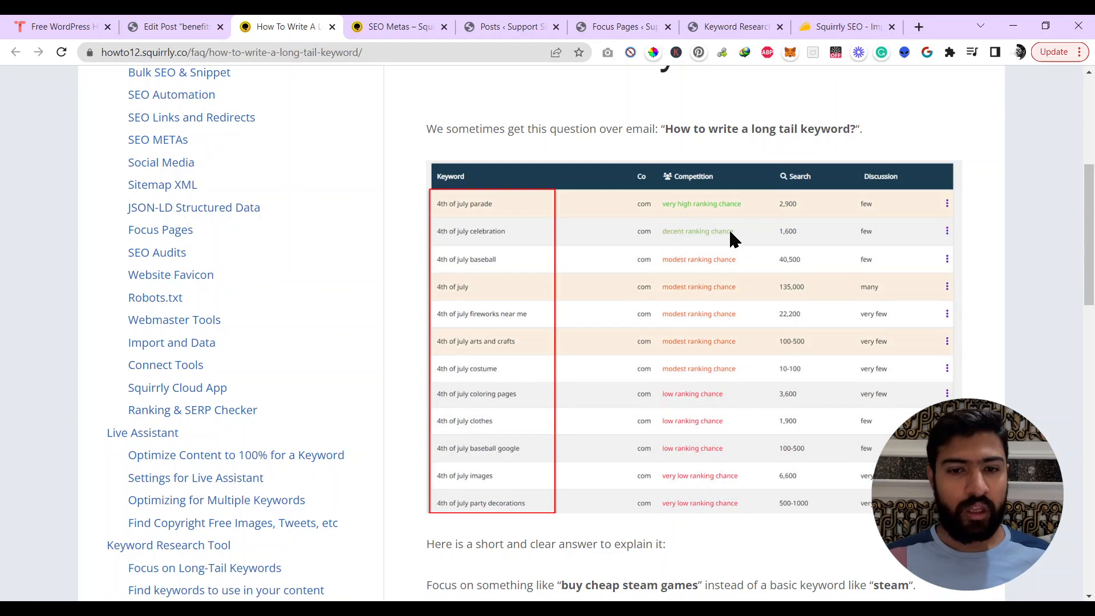
{"action": "left_click", "coordinate": [604, 25]}
{"action": "left_click", "coordinate": [722, 26]}
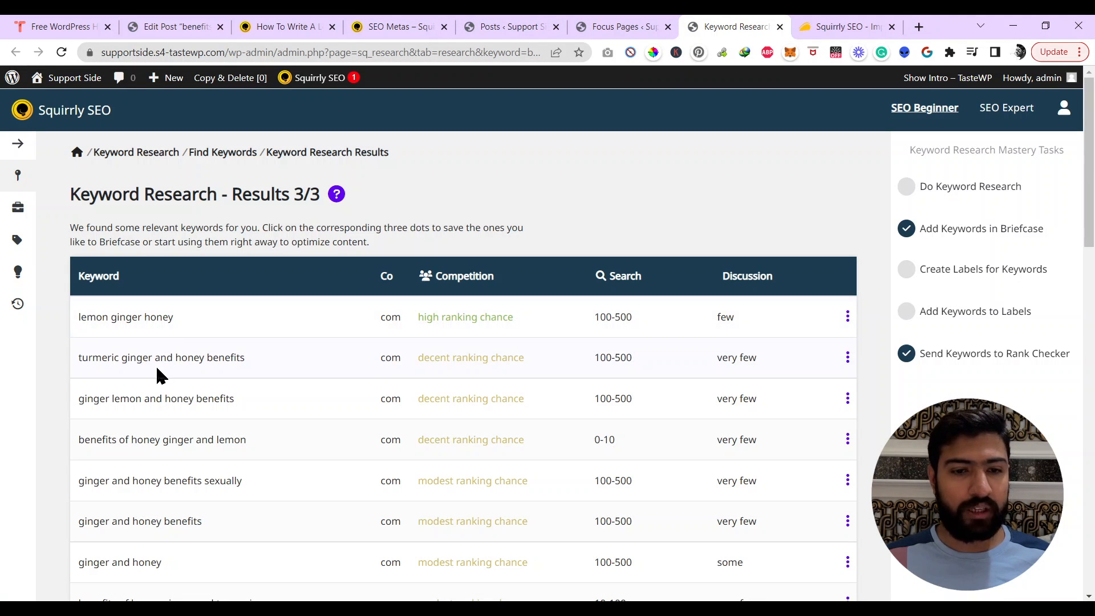
Add the result keyword "ginger lemon and honey benefits" to the briefcase
{"action": "scroll", "coordinate": [147, 361], "scroll_direction": "down", "scroll_amount": 3}
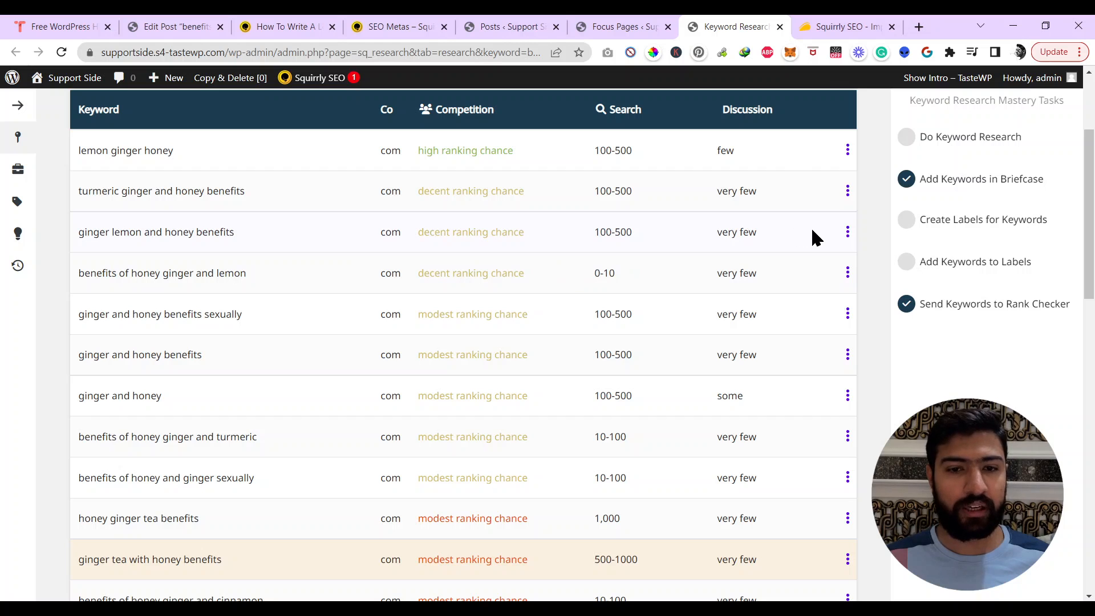
{"action": "left_click", "coordinate": [848, 236]}
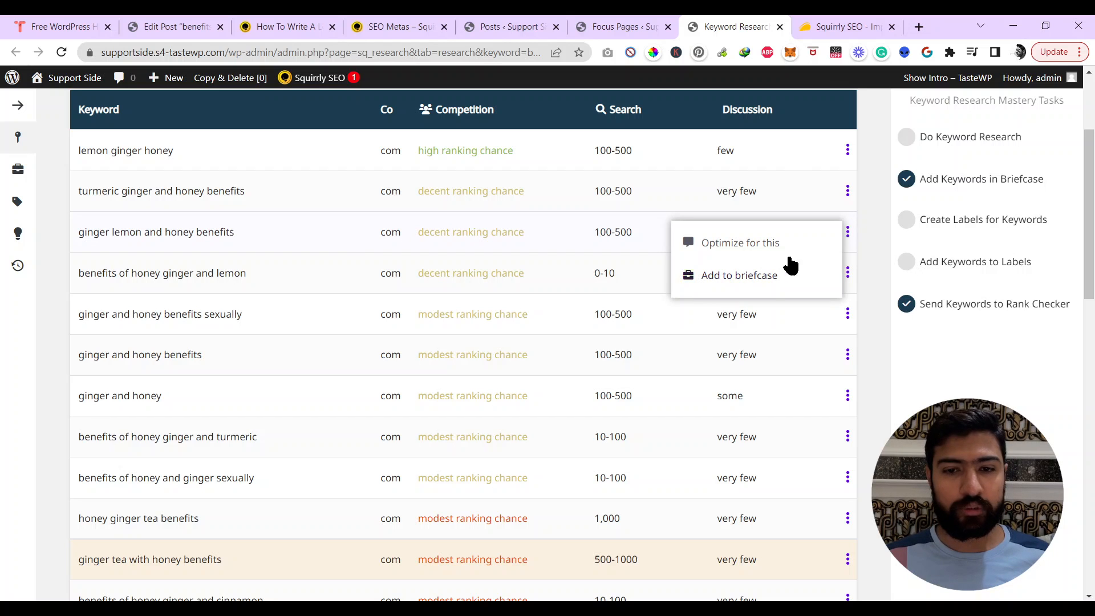
{"action": "left_click", "coordinate": [748, 276]}
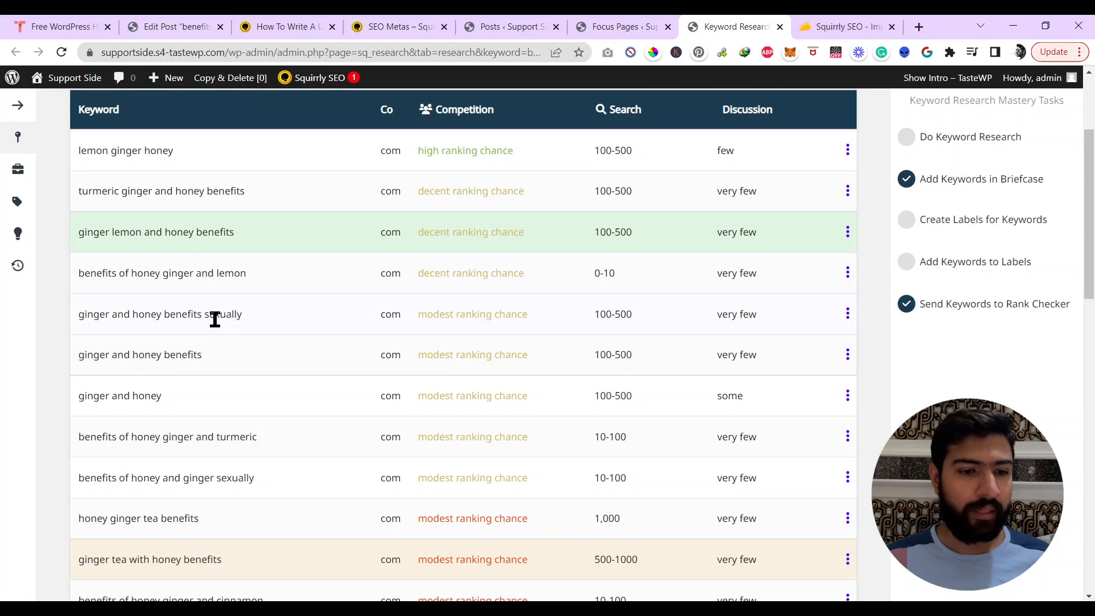
Add the keywords "benefits of honey and ginger root" and "benefits of honey and ginger tea" to the briefcase
{"action": "scroll", "coordinate": [219, 323], "scroll_direction": "down", "scroll_amount": 9}
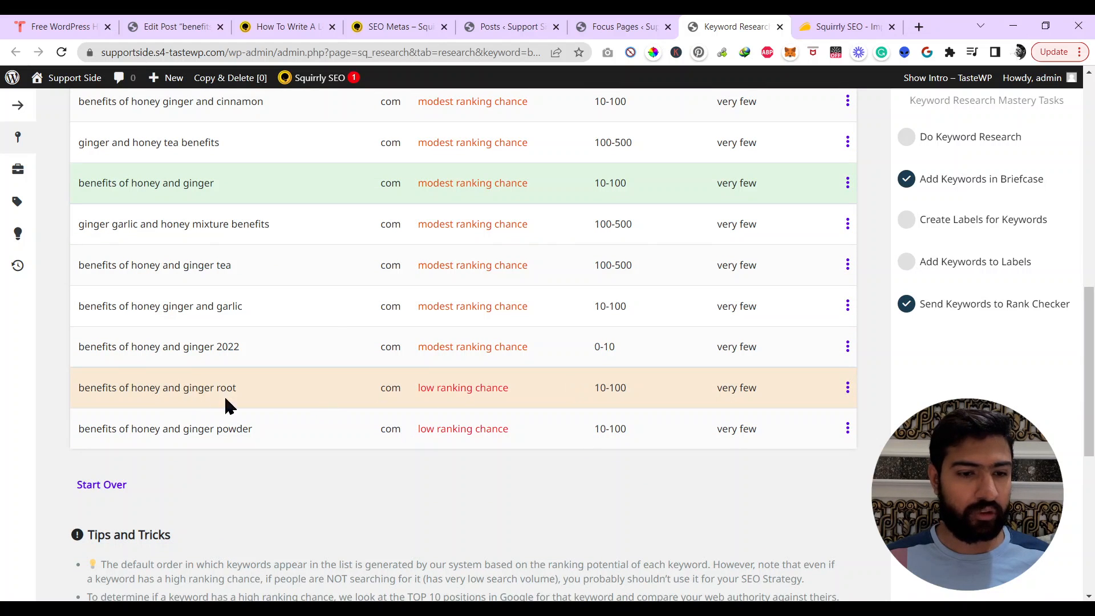
{"action": "left_click", "coordinate": [847, 388]}
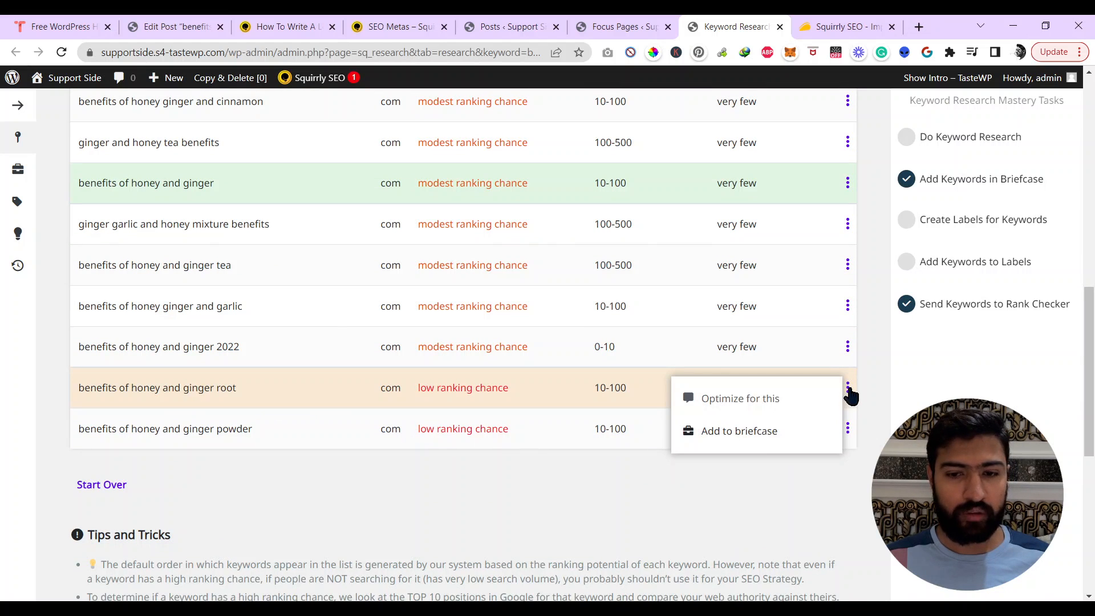
{"action": "left_click", "coordinate": [747, 437]}
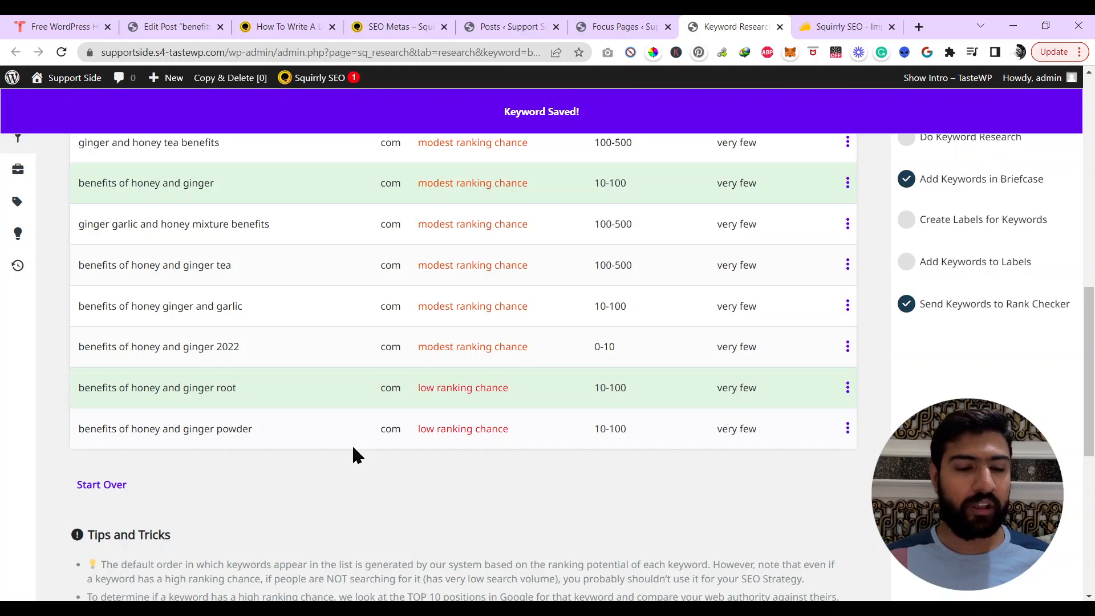
{"action": "scroll", "coordinate": [354, 454], "scroll_direction": "up", "scroll_amount": 3}
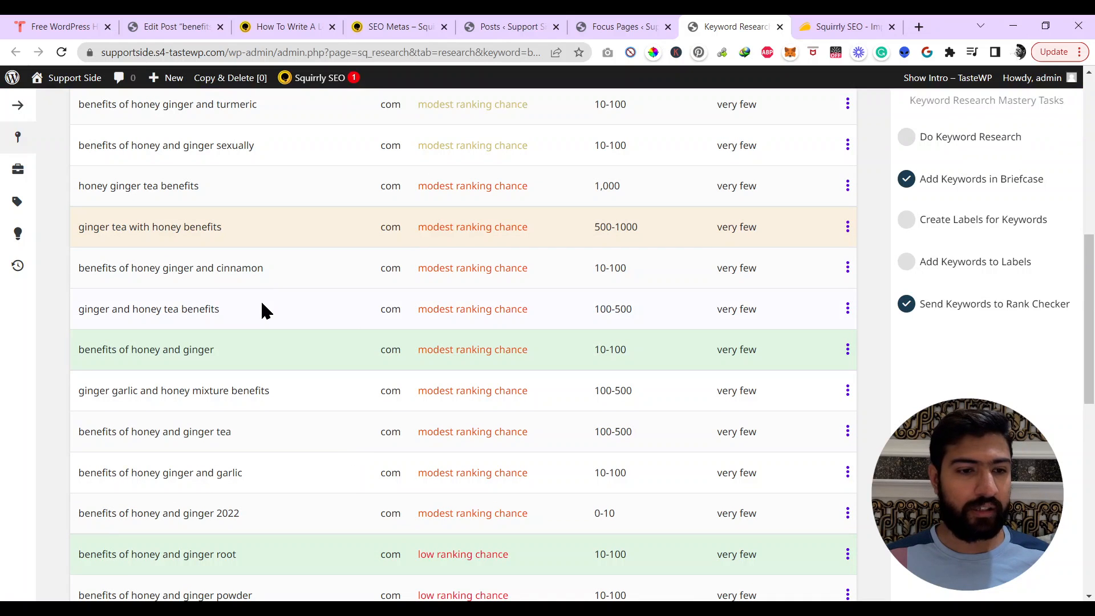
{"action": "left_click", "coordinate": [847, 431]}
{"action": "left_click", "coordinate": [782, 482]}
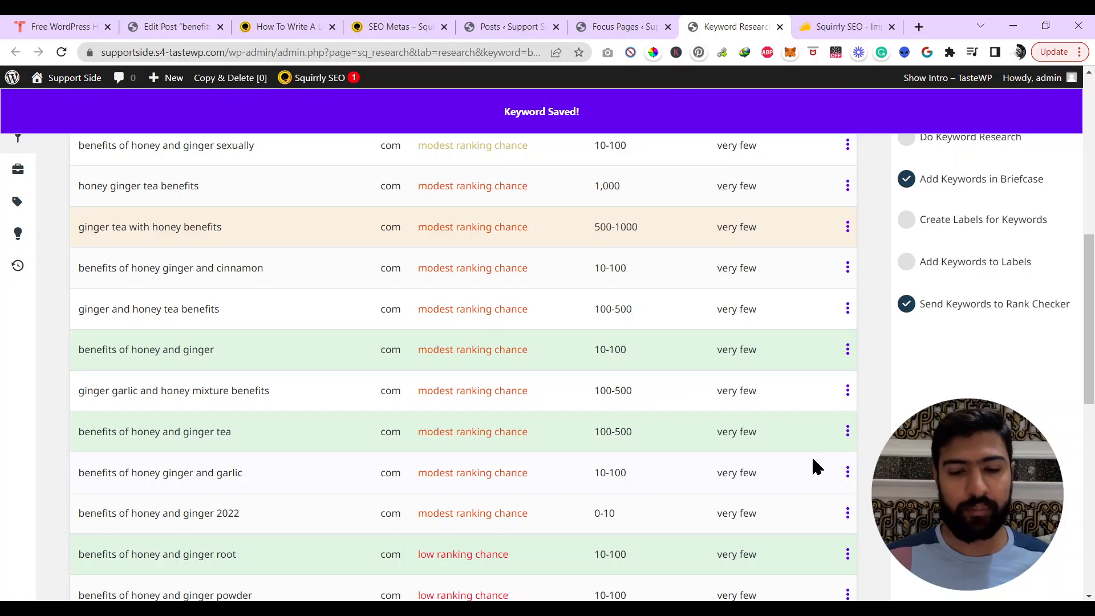
Review the full list of keyword research results and the tips and learning materials below it
{"action": "scroll", "coordinate": [703, 478], "scroll_direction": "down", "scroll_amount": 5}
{"action": "scroll", "coordinate": [701, 478], "scroll_direction": "up", "scroll_amount": 11}
{"action": "scroll", "coordinate": [703, 482], "scroll_direction": "down", "scroll_amount": 19}
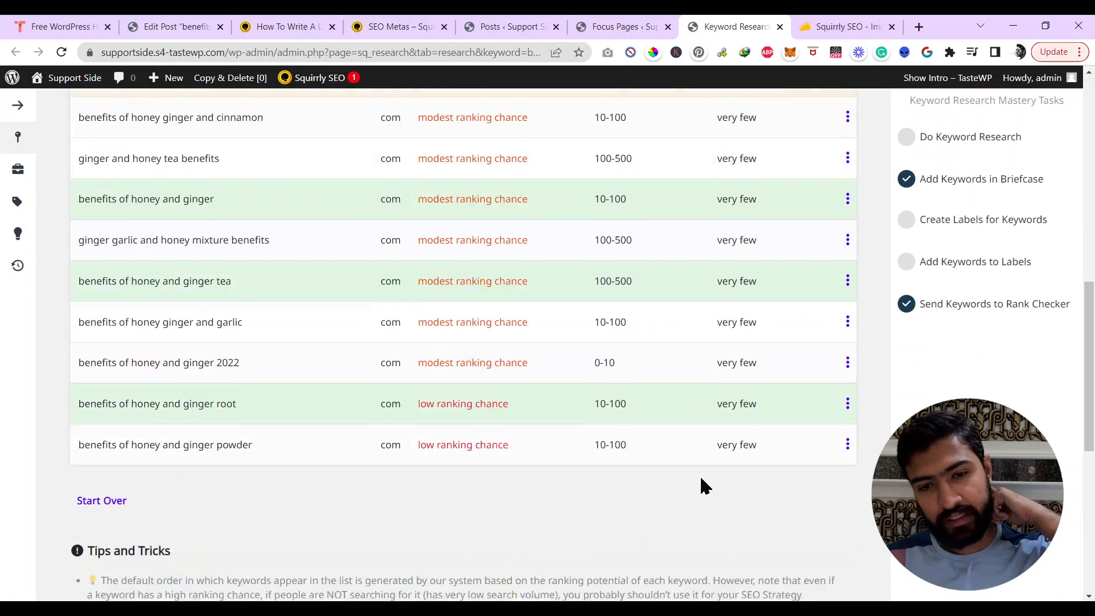
{"action": "scroll", "coordinate": [703, 482], "scroll_direction": "up", "scroll_amount": 12}
{"action": "scroll", "coordinate": [701, 478], "scroll_direction": "up", "scroll_amount": 8}
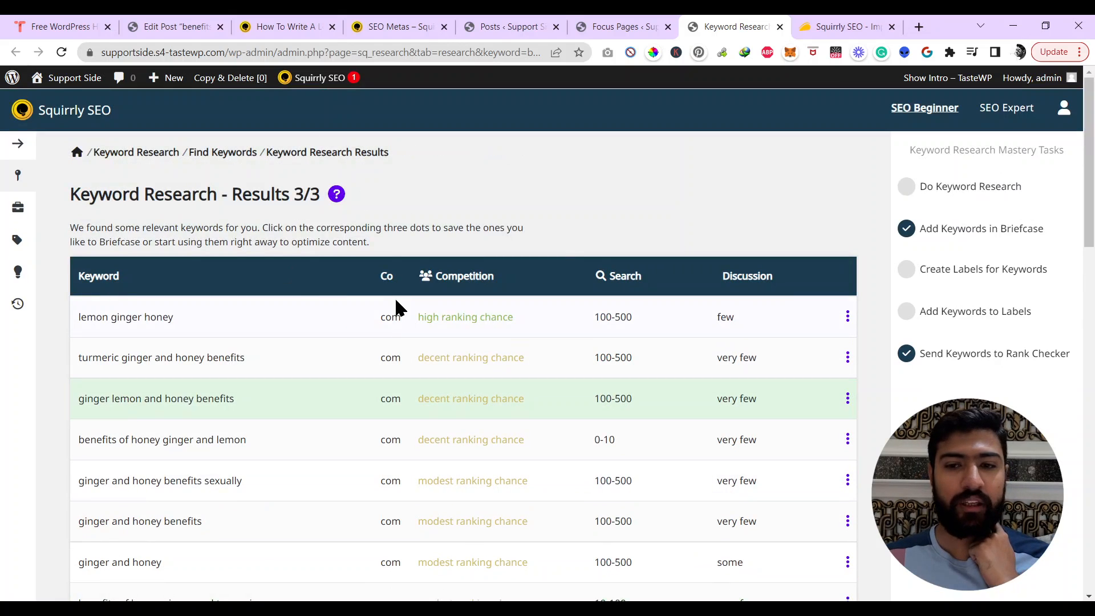
{"action": "scroll", "coordinate": [398, 310], "scroll_direction": "down", "scroll_amount": 15}
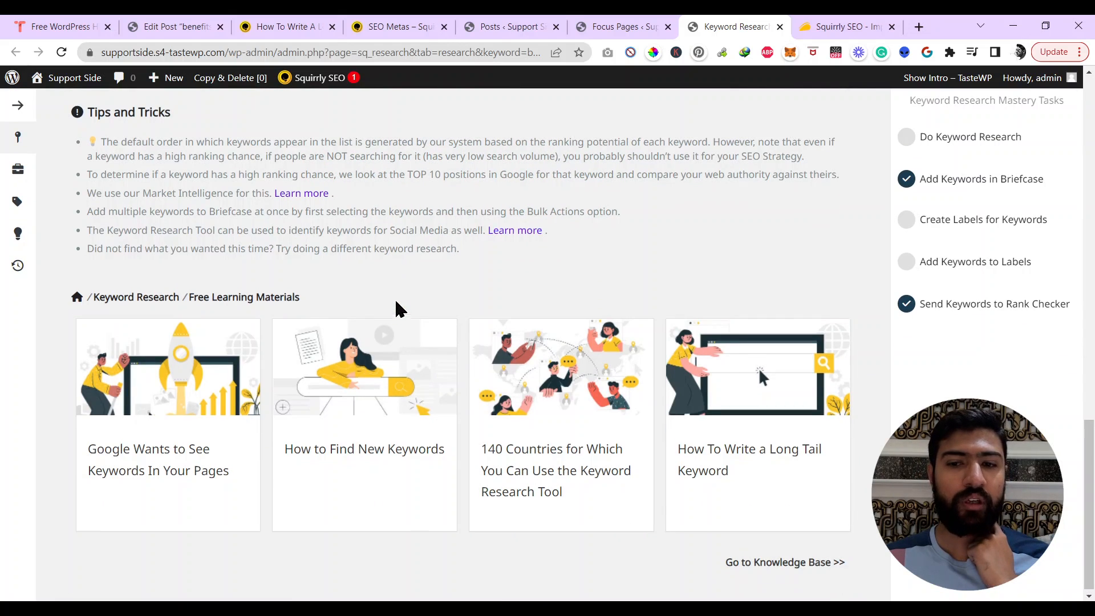
{"action": "scroll", "coordinate": [396, 308], "scroll_direction": "up", "scroll_amount": 15}
Check the Briefcase keywords in the honey and ginger post's Live Assistant and reload the editor page
{"action": "left_click", "coordinate": [174, 24]}
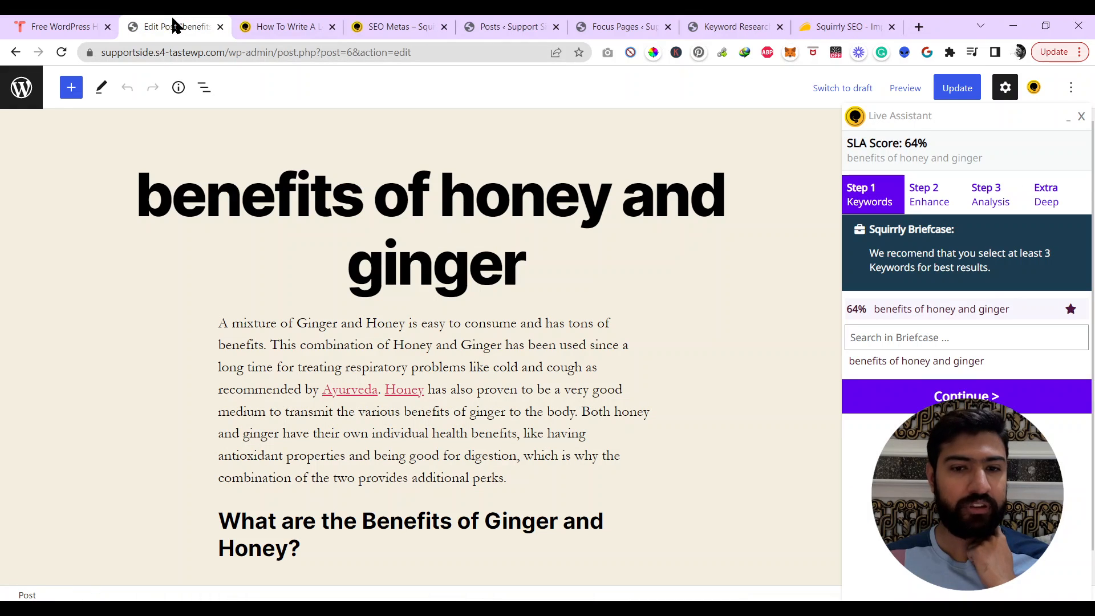
{"action": "left_click", "coordinate": [878, 339]}
{"action": "mouse_move", "coordinate": [896, 361]}
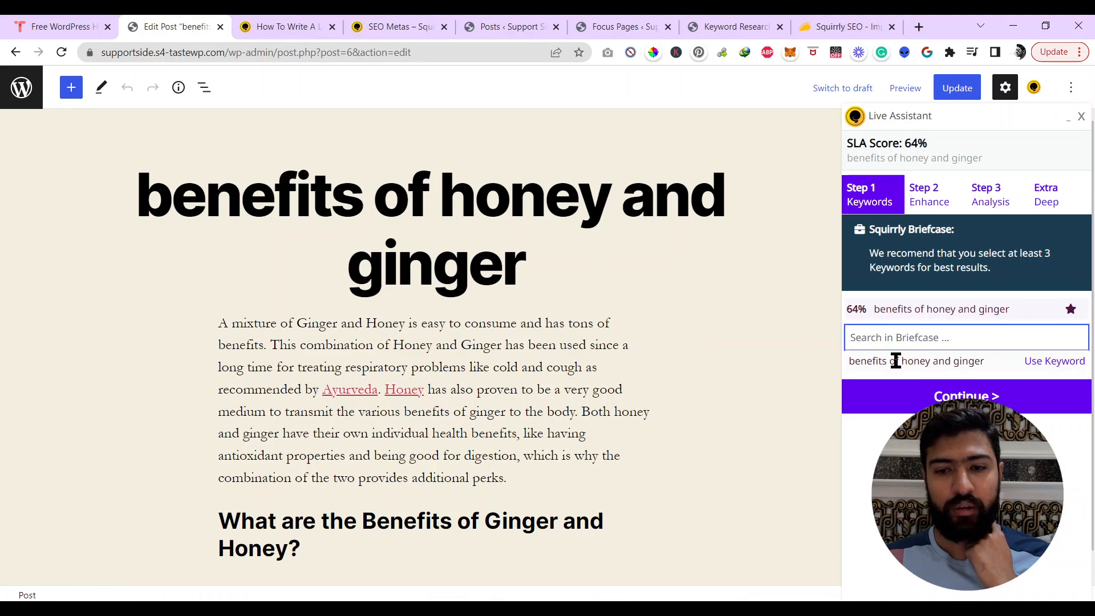
{"action": "left_click", "coordinate": [59, 54]}
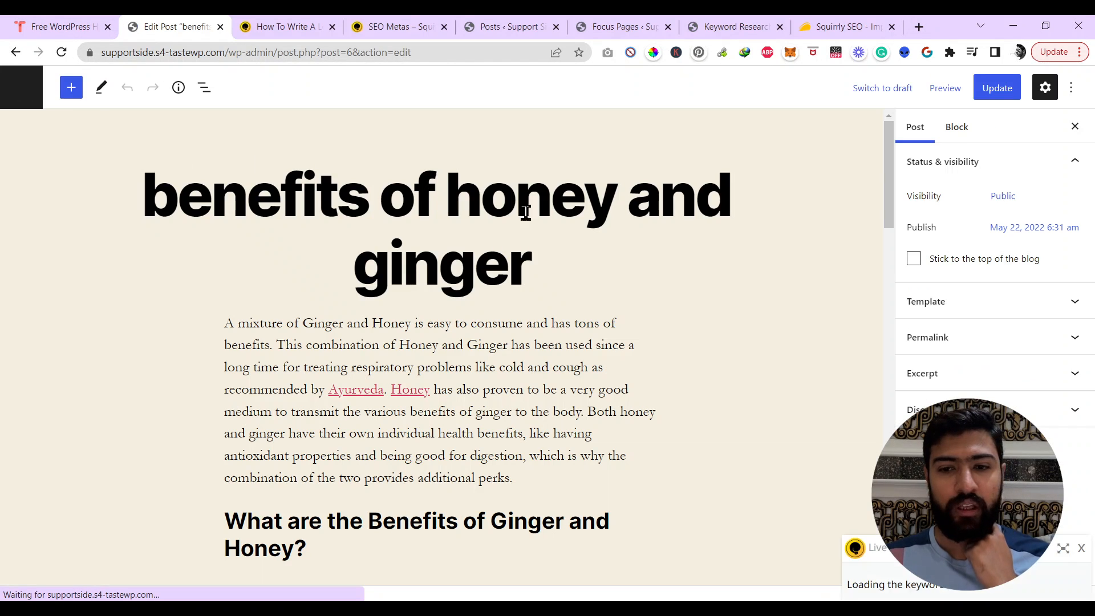
Expand the Live Assistant and use the briefcase keywords "benefits of honey and ginger root" and "benefits of honey and ginger tea" for the post
{"action": "left_click", "coordinate": [1063, 550]}
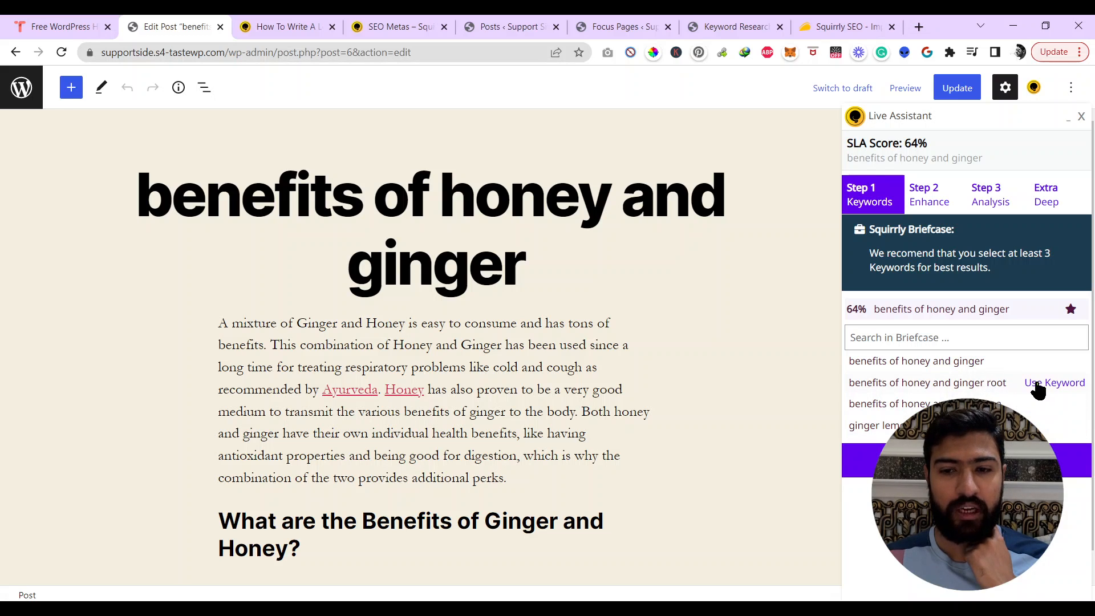
{"action": "left_click", "coordinate": [1037, 388]}
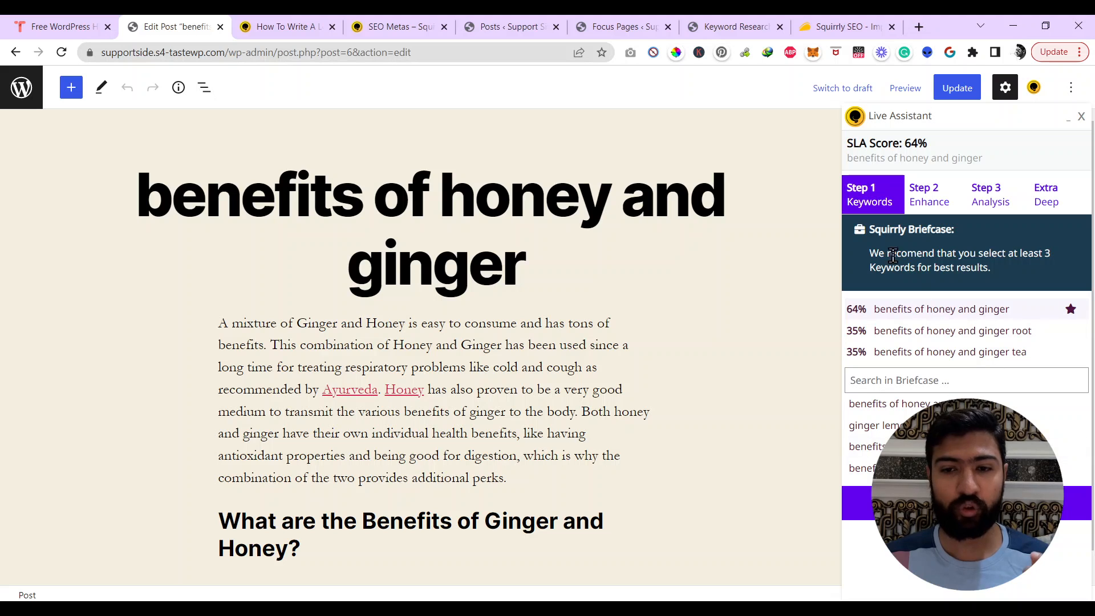
{"action": "left_click_drag", "start_coordinate": [881, 251], "coordinate": [1039, 274]}
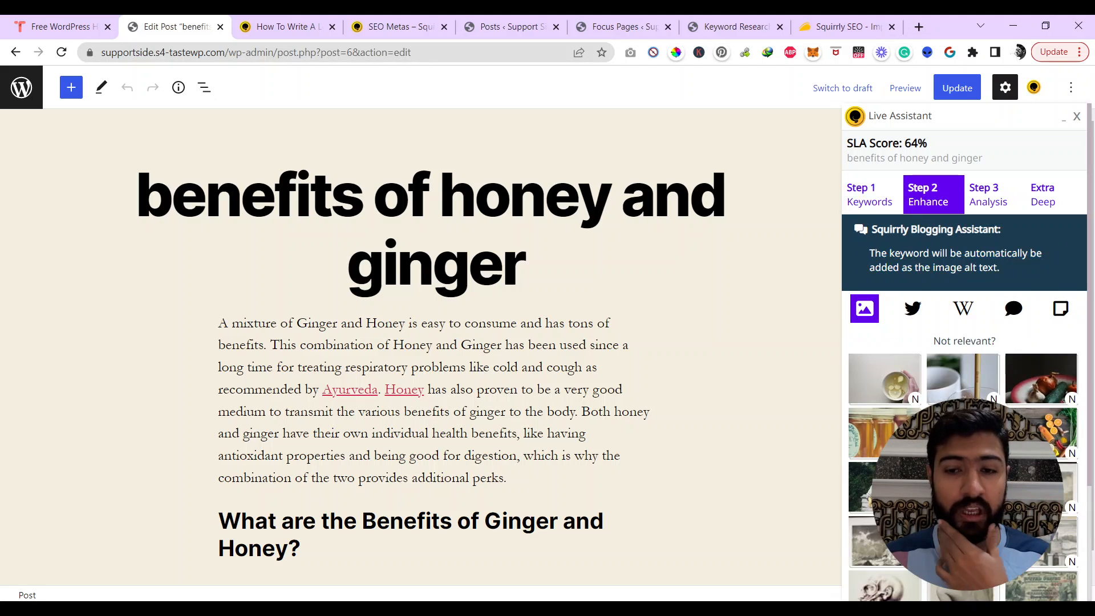
Insert the suggested photo of carrots with long green tops, halved oranges and ginger into the post from the Live Assistant's Enhance images
{"action": "scroll", "coordinate": [935, 296], "scroll_direction": "down", "scroll_amount": 3}
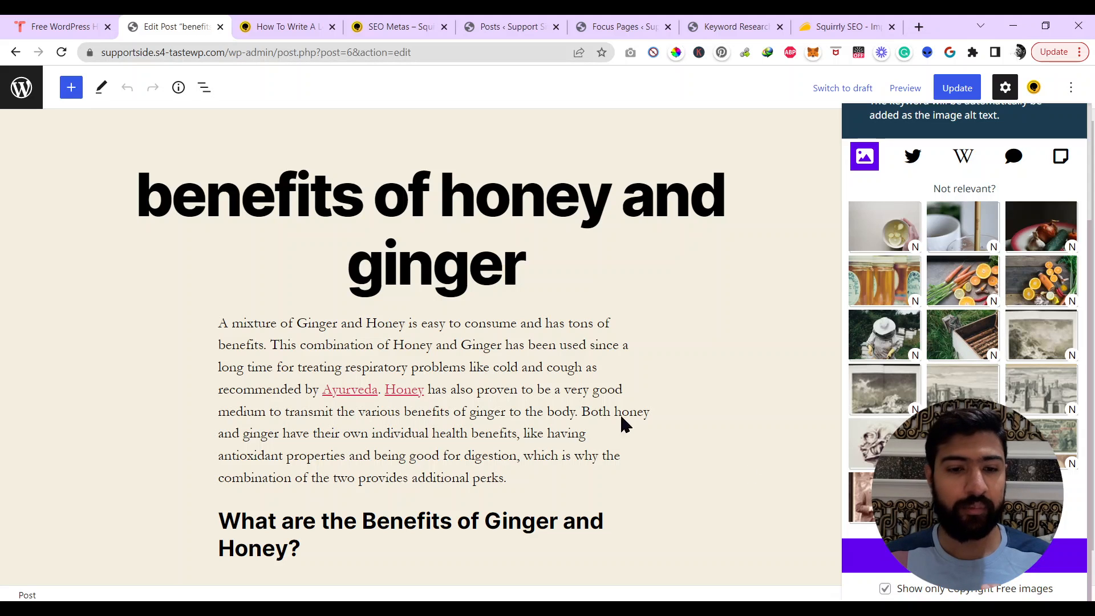
{"action": "scroll", "coordinate": [506, 365], "scroll_direction": "down", "scroll_amount": 15}
{"action": "scroll", "coordinate": [506, 365], "scroll_direction": "up", "scroll_amount": 6}
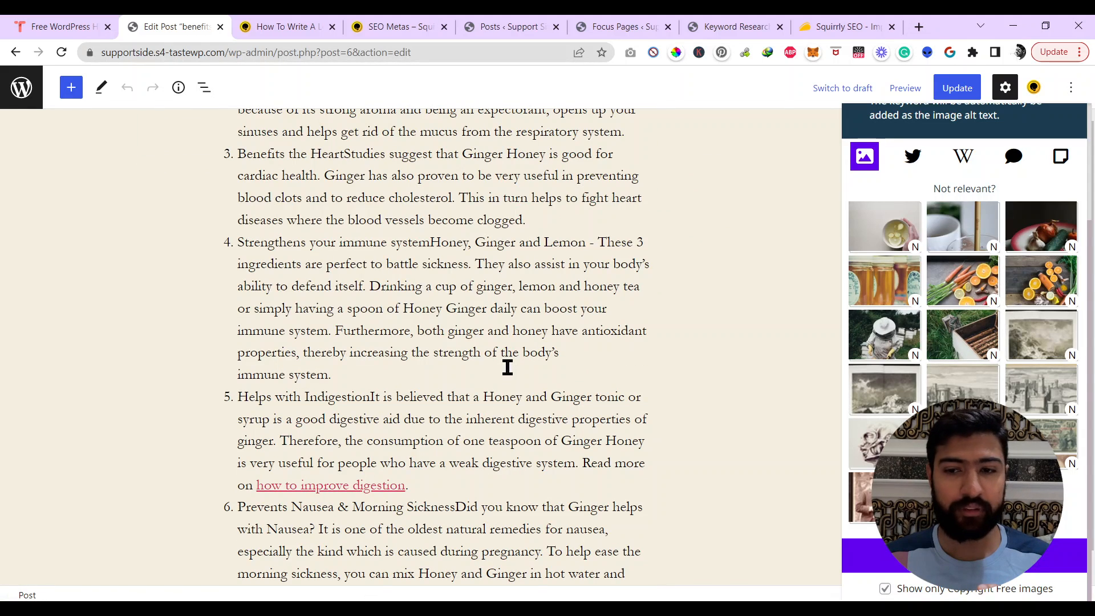
{"action": "scroll", "coordinate": [508, 367], "scroll_direction": "down", "scroll_amount": 6}
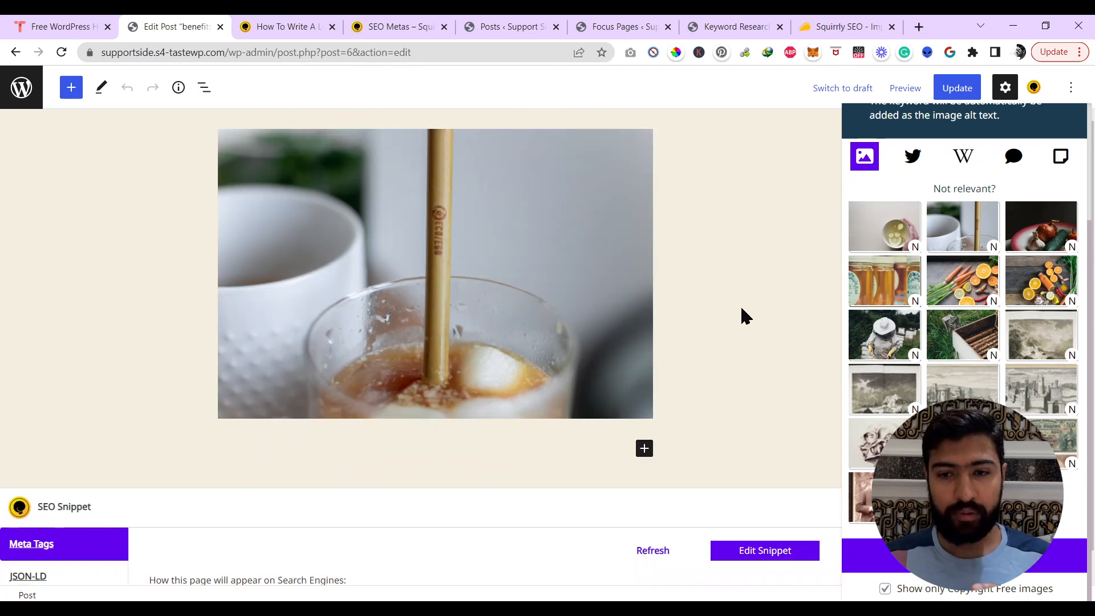
{"action": "scroll", "coordinate": [604, 310], "scroll_direction": "up", "scroll_amount": 1}
{"action": "key", "text": "ctrl+z"}
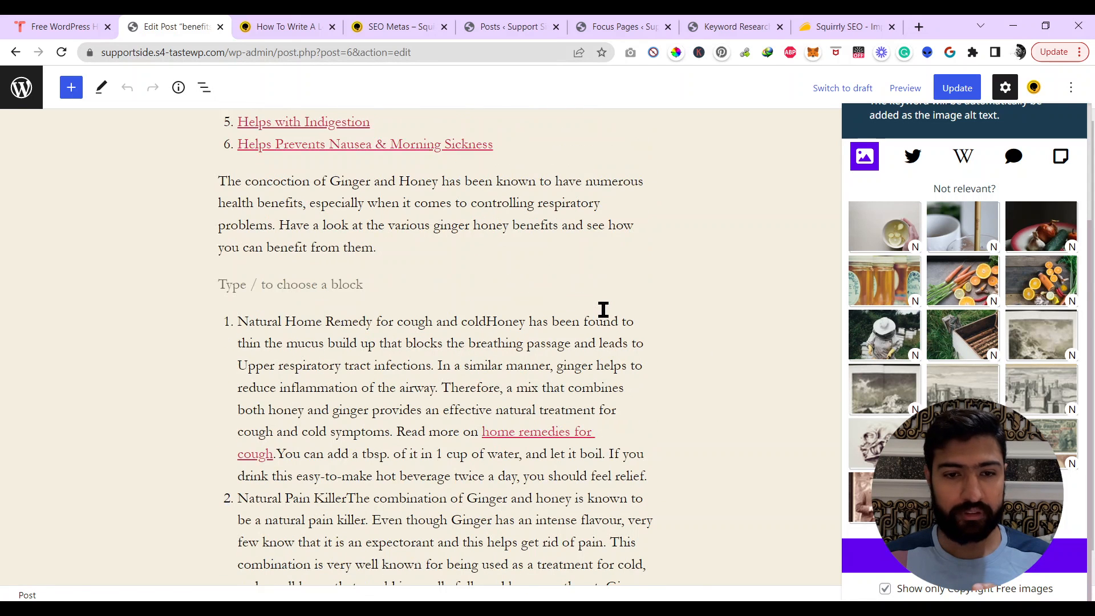
{"action": "left_click", "coordinate": [936, 300]}
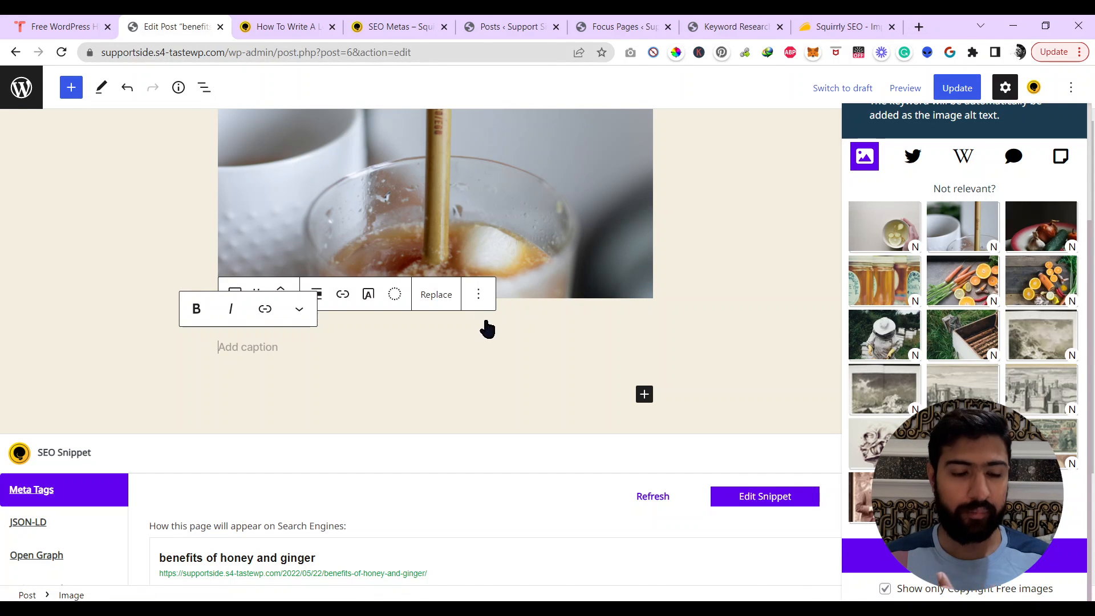
{"action": "scroll", "coordinate": [594, 292], "scroll_direction": "up", "scroll_amount": 3}
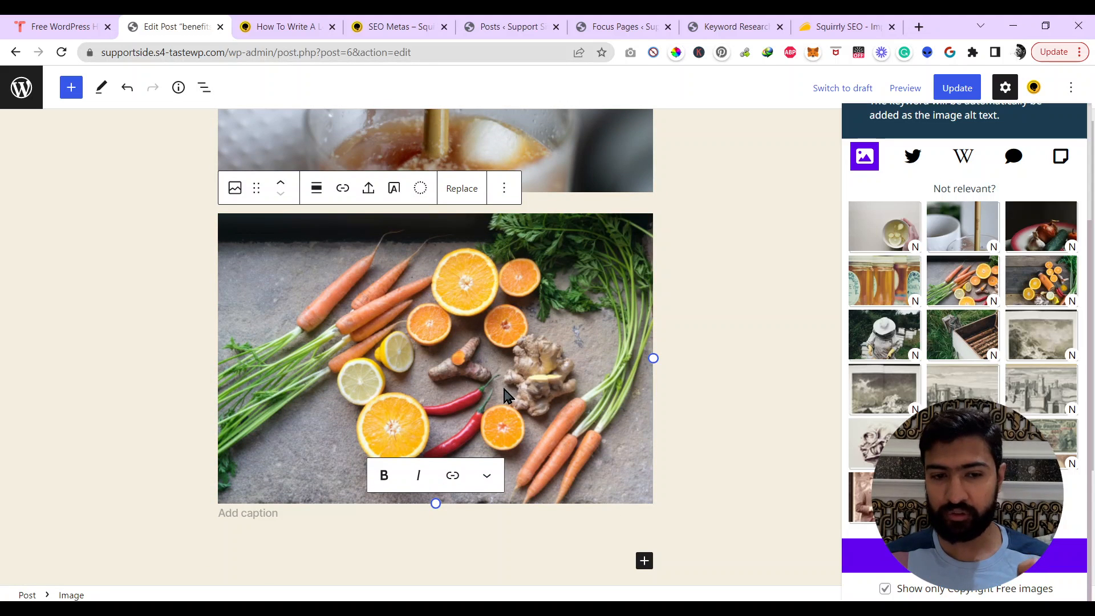
Move the inserted carrots and oranges image up so it sits directly below the linked list of ginger and honey benefits
{"action": "left_click", "coordinate": [282, 183]}
{"action": "left_click", "coordinate": [282, 183]}
{"action": "left_click", "coordinate": [282, 183]}
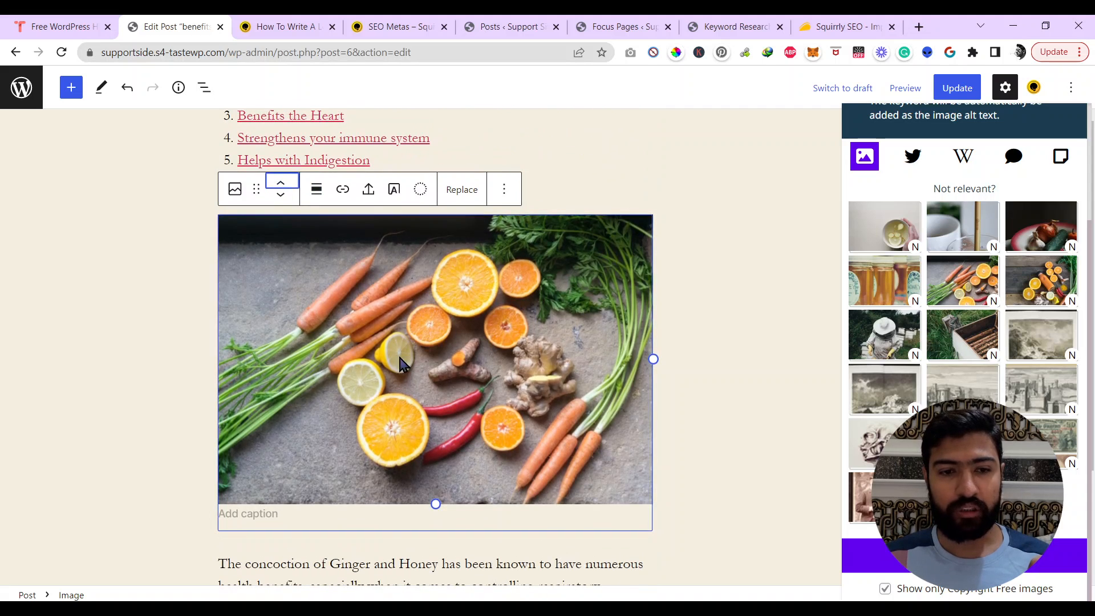
{"action": "left_click", "coordinate": [755, 363]}
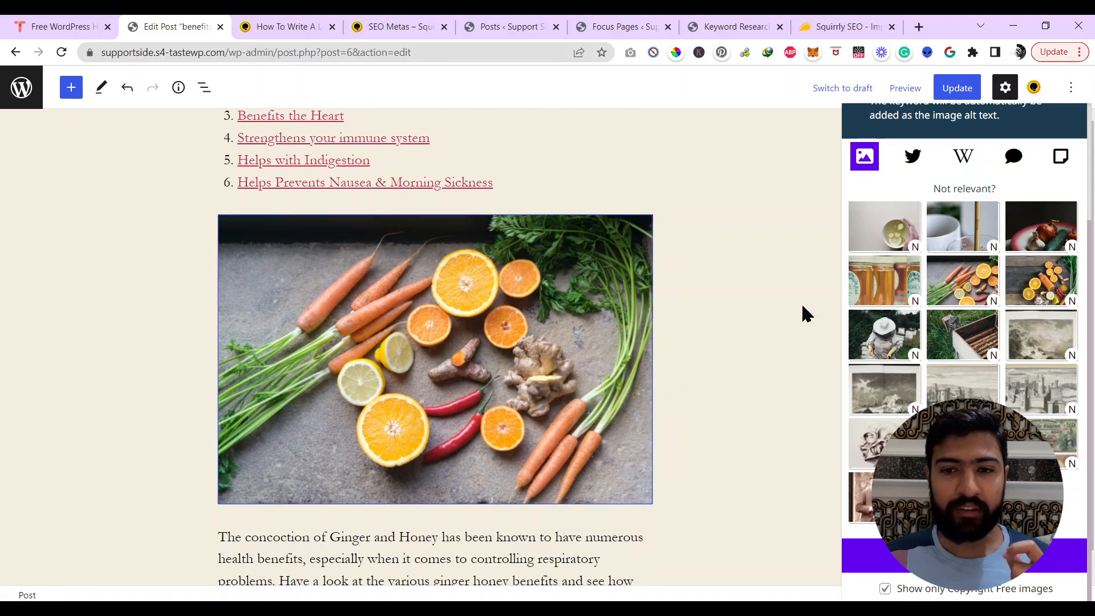
Check the tweet and Wikipedia suggestions in the Live Assistant's Enhance step
{"action": "left_click", "coordinate": [912, 159]}
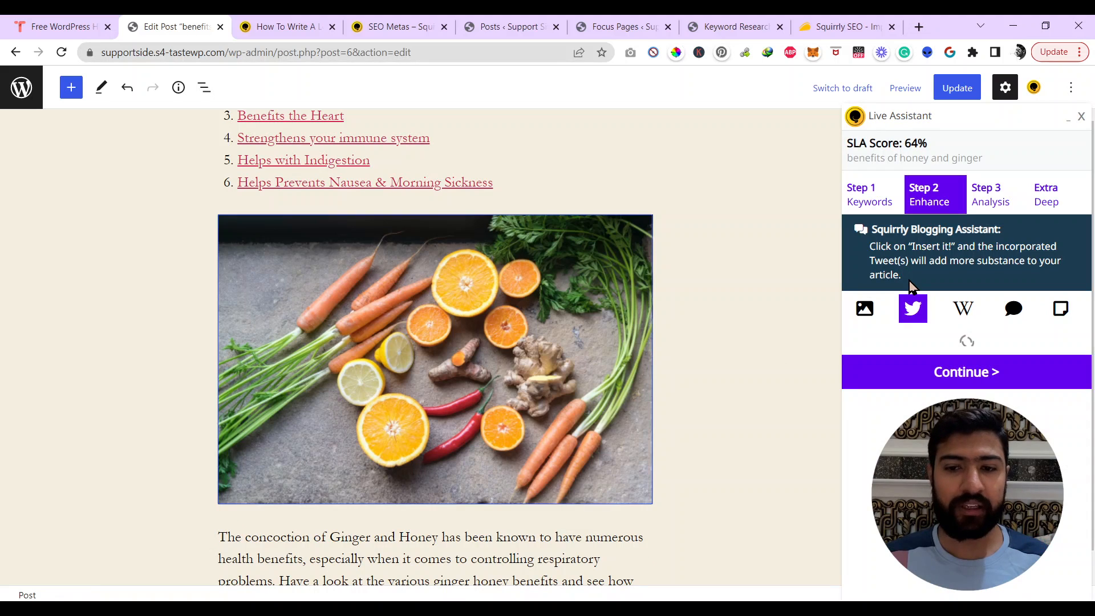
{"action": "left_click", "coordinate": [963, 309]}
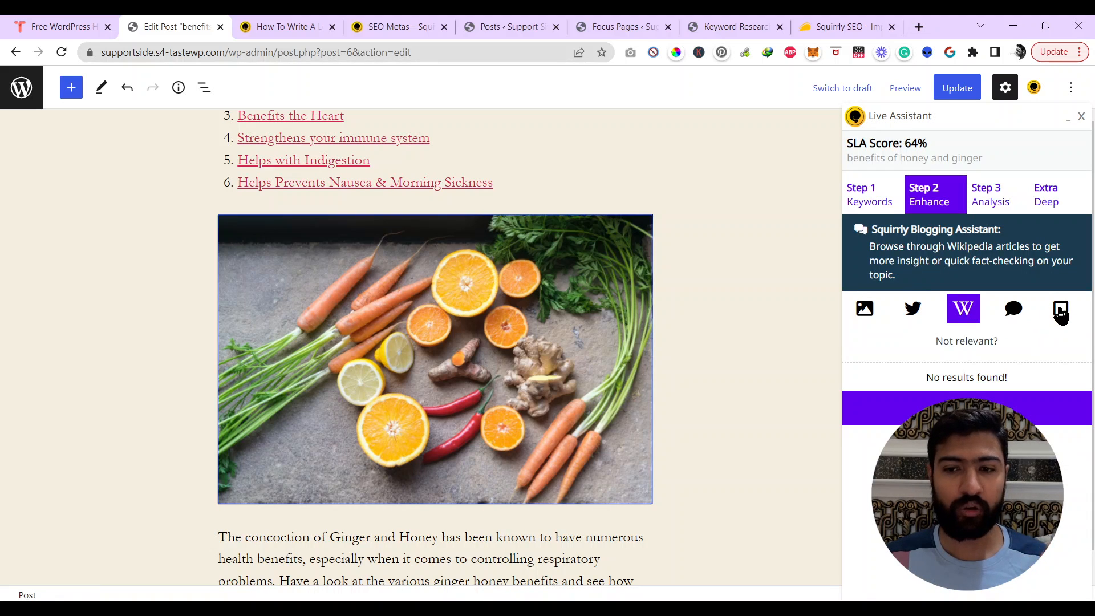
{"action": "left_click", "coordinate": [862, 318]}
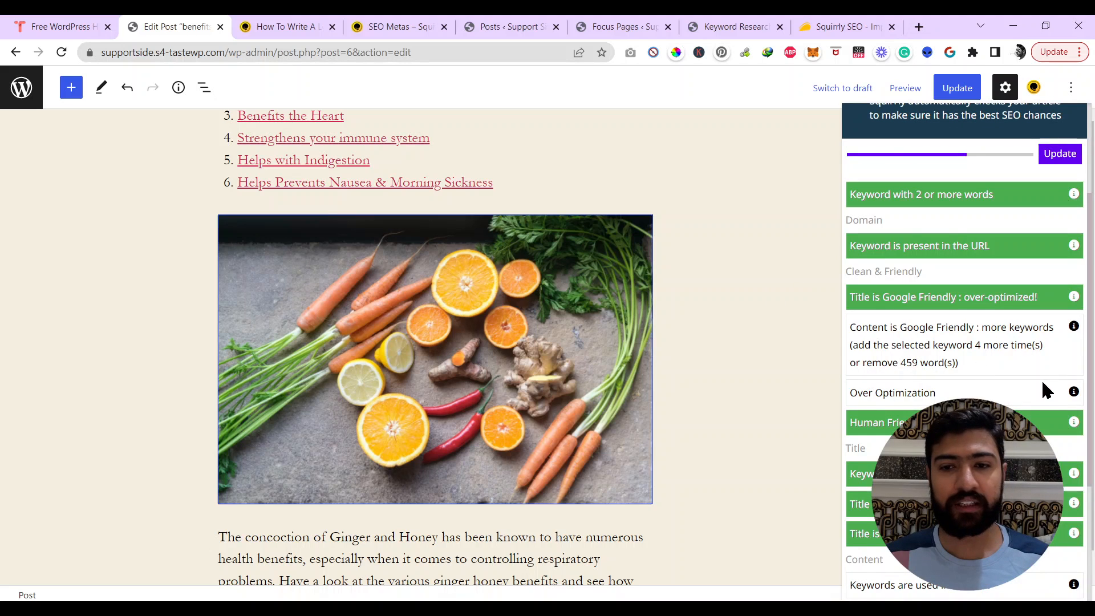
Review the Live Assistant's Analysis checks for keyword length, Google-friendly title and keyword use in the content
{"action": "scroll", "coordinate": [1041, 378], "scroll_direction": "up", "scroll_amount": 3}
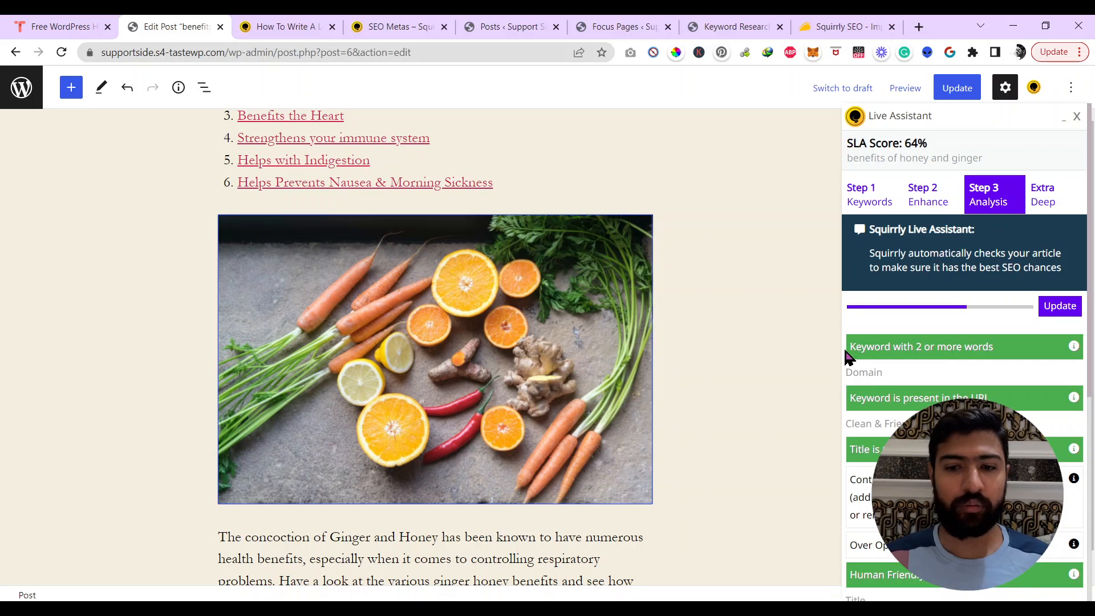
{"action": "left_click_drag", "start_coordinate": [850, 349], "coordinate": [1002, 361]}
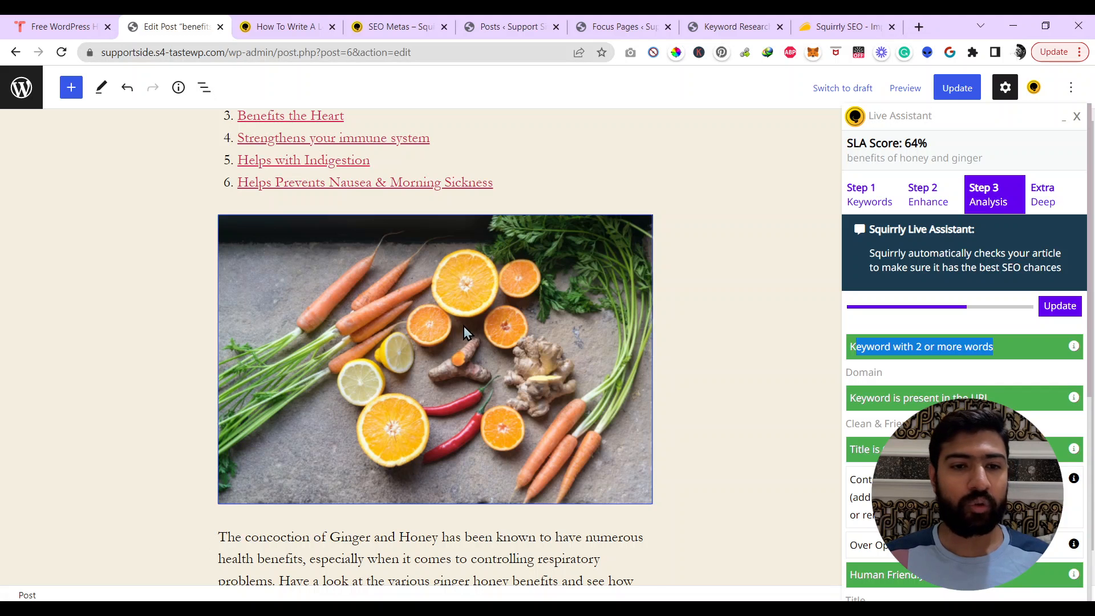
{"action": "scroll", "coordinate": [463, 326], "scroll_direction": "up", "scroll_amount": 10}
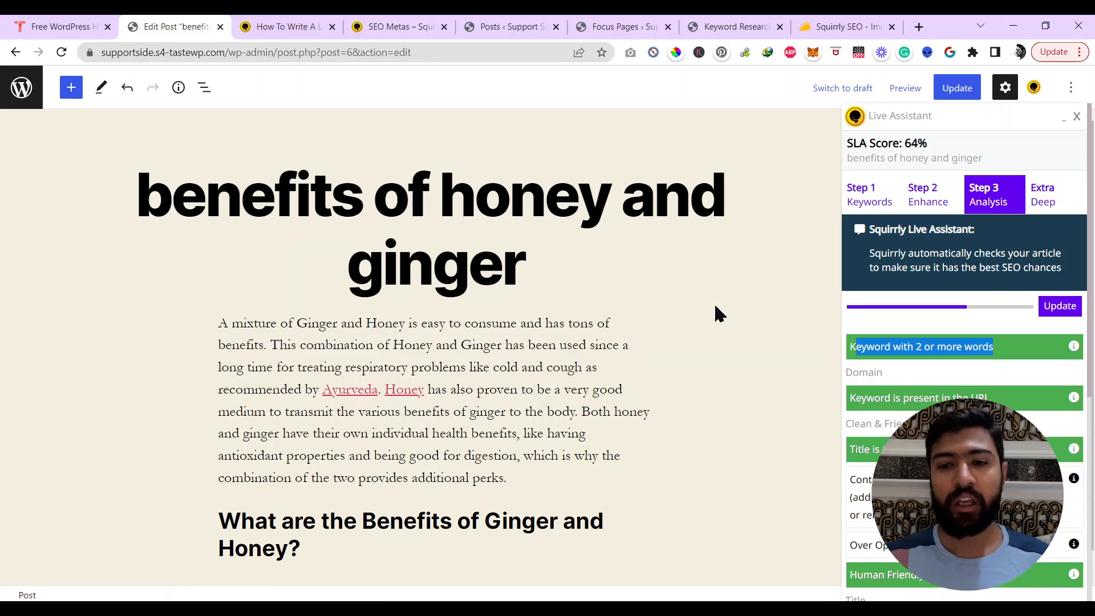
{"action": "scroll", "coordinate": [994, 360], "scroll_direction": "down", "scroll_amount": 3}
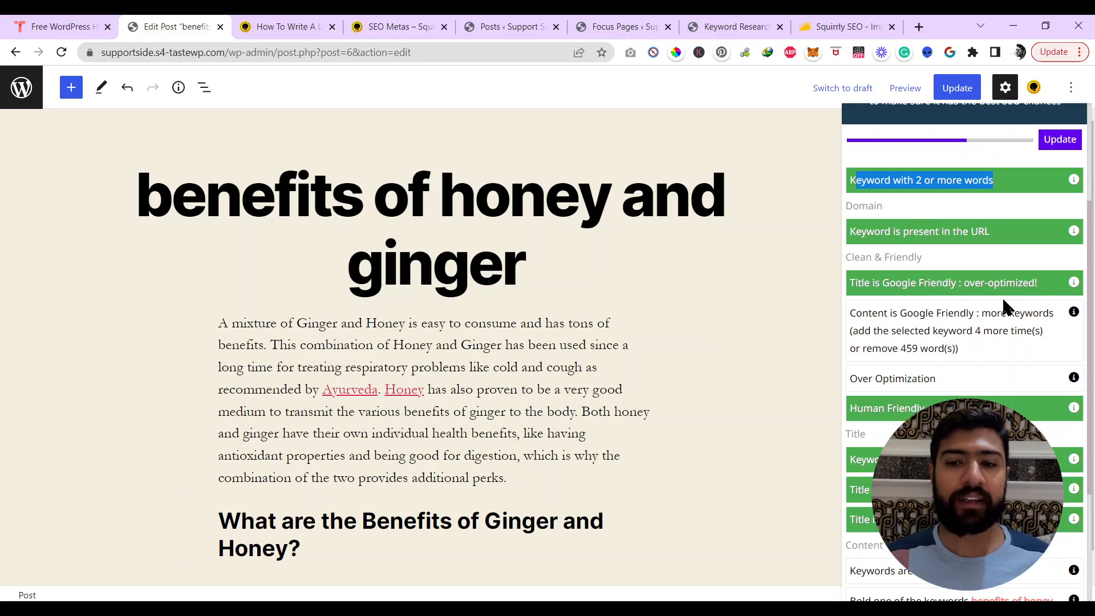
{"action": "left_click_drag", "start_coordinate": [968, 285], "coordinate": [1051, 291]}
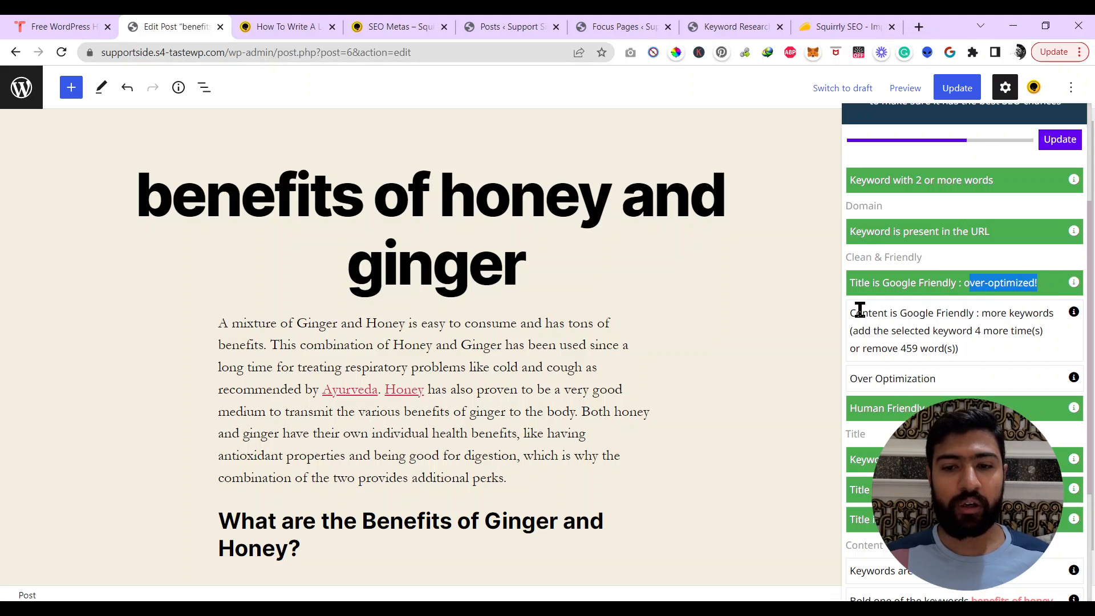
{"action": "left_click_drag", "start_coordinate": [850, 312], "coordinate": [1019, 354]}
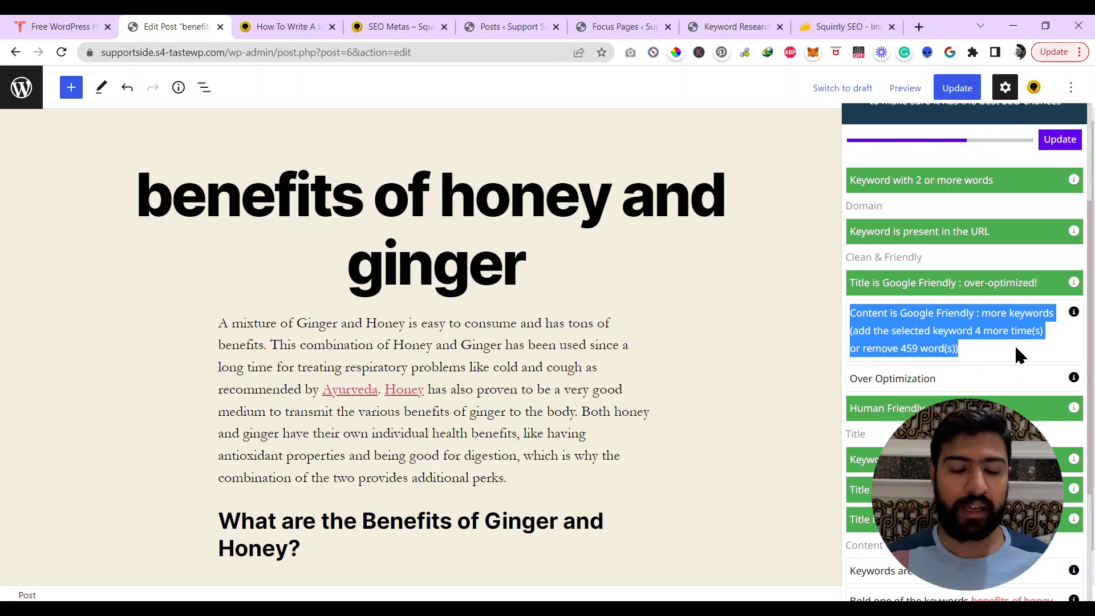
{"action": "left_click", "coordinate": [930, 349]}
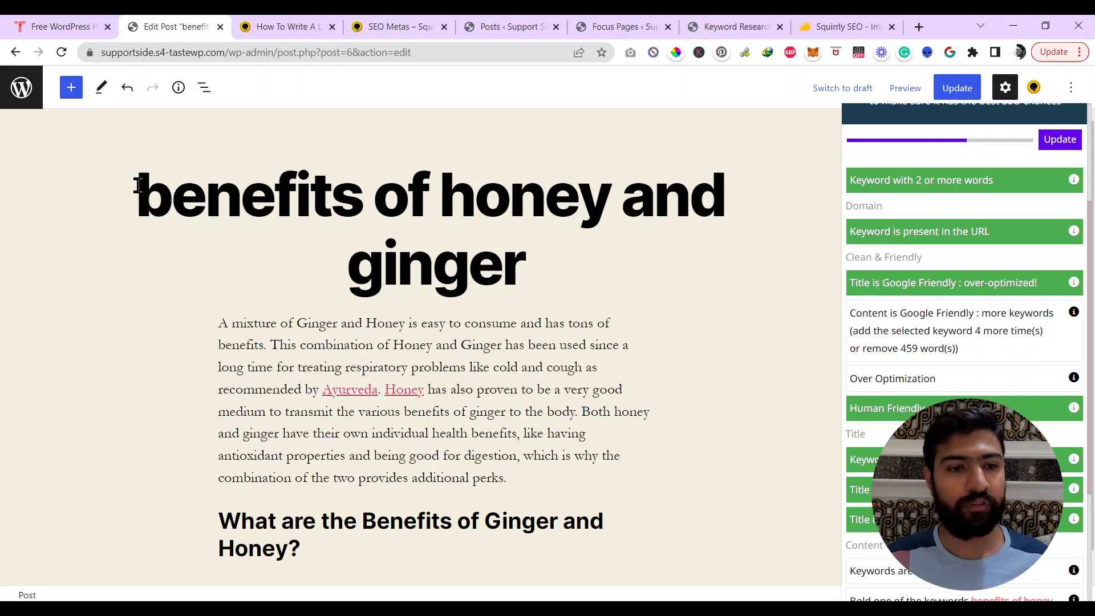
Copy the post title "benefits of honey and ginger" and paste it at the end of the introductory paragraph
{"action": "left_click_drag", "start_coordinate": [138, 186], "coordinate": [654, 285]}
{"action": "key", "text": "ctrl+c"}
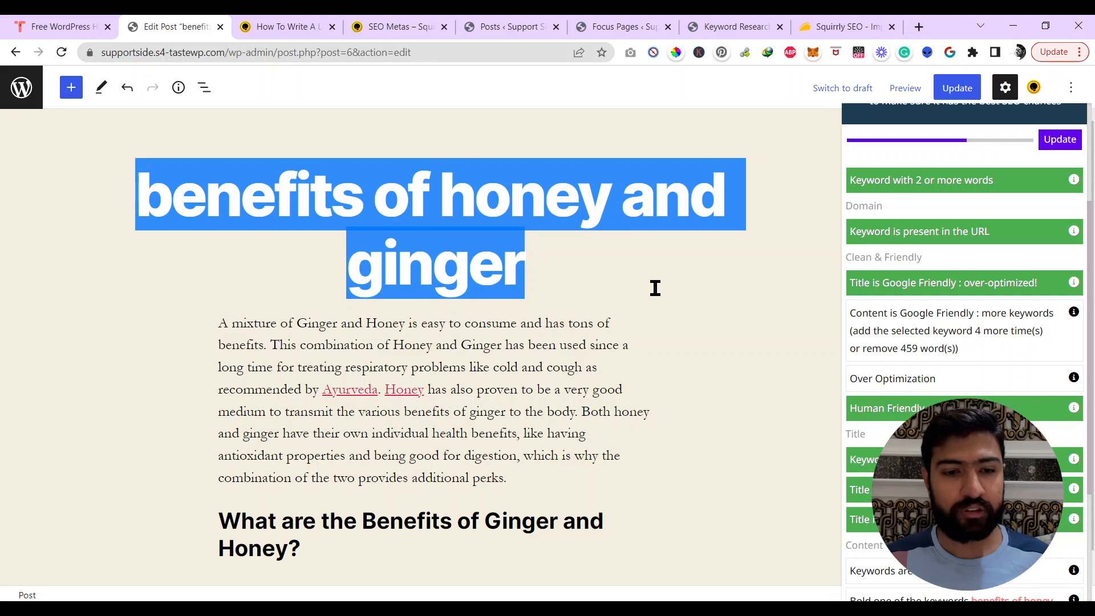
{"action": "scroll", "coordinate": [557, 325], "scroll_direction": "down", "scroll_amount": 3}
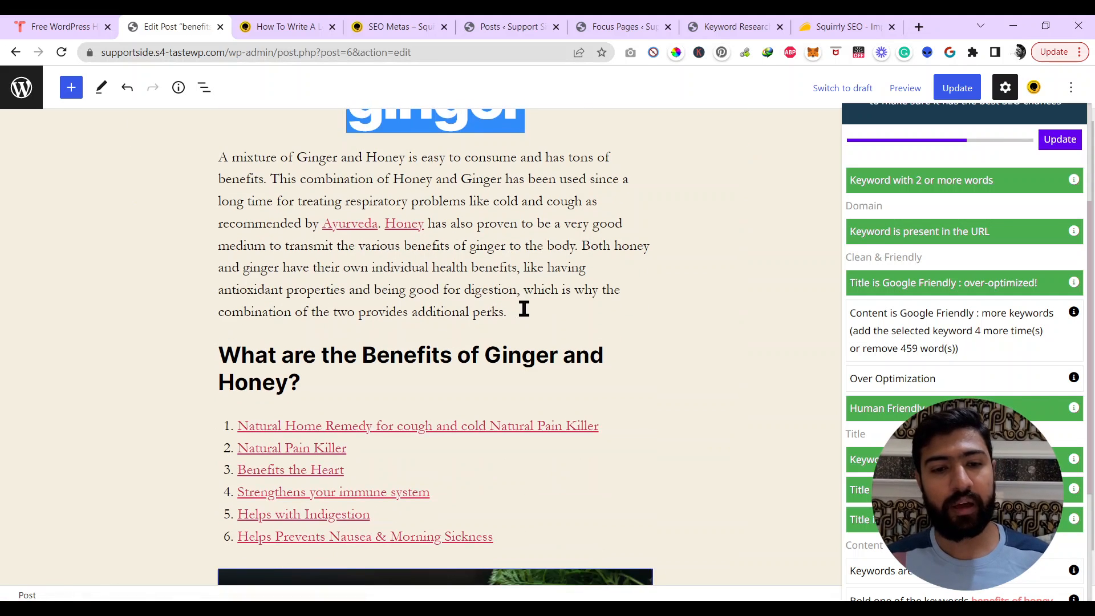
{"action": "left_click", "coordinate": [524, 308]}
{"action": "key", "text": "ctrl+v"}
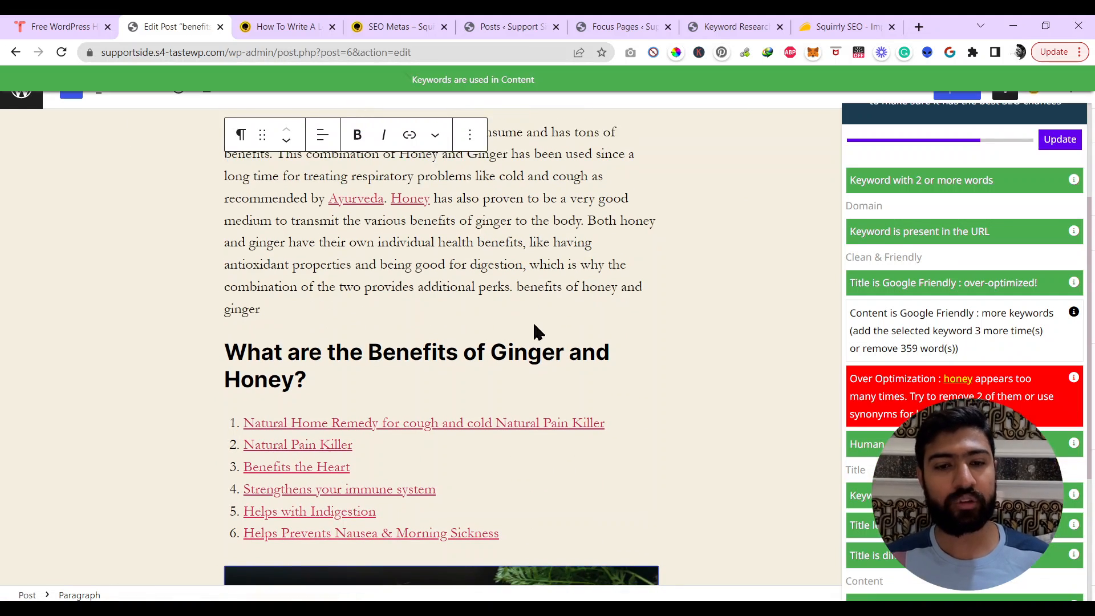
Examine where "honey" occurs in the post for the Over Optimization check, and review the Title and Content checks
{"action": "scroll", "coordinate": [534, 326], "scroll_direction": "down", "scroll_amount": 6}
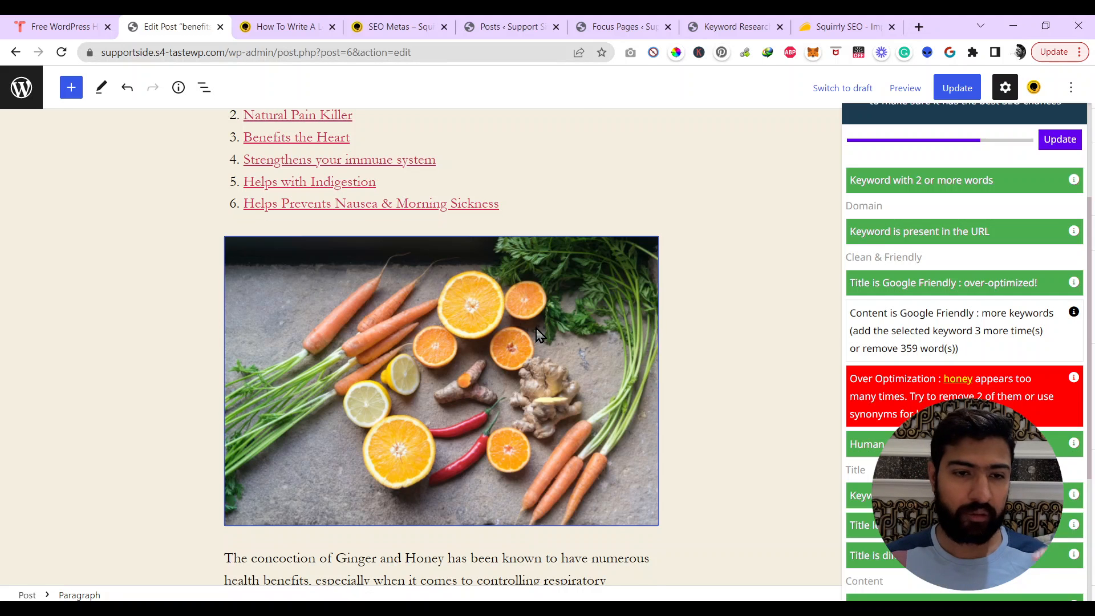
{"action": "scroll", "coordinate": [535, 328], "scroll_direction": "up", "scroll_amount": 9}
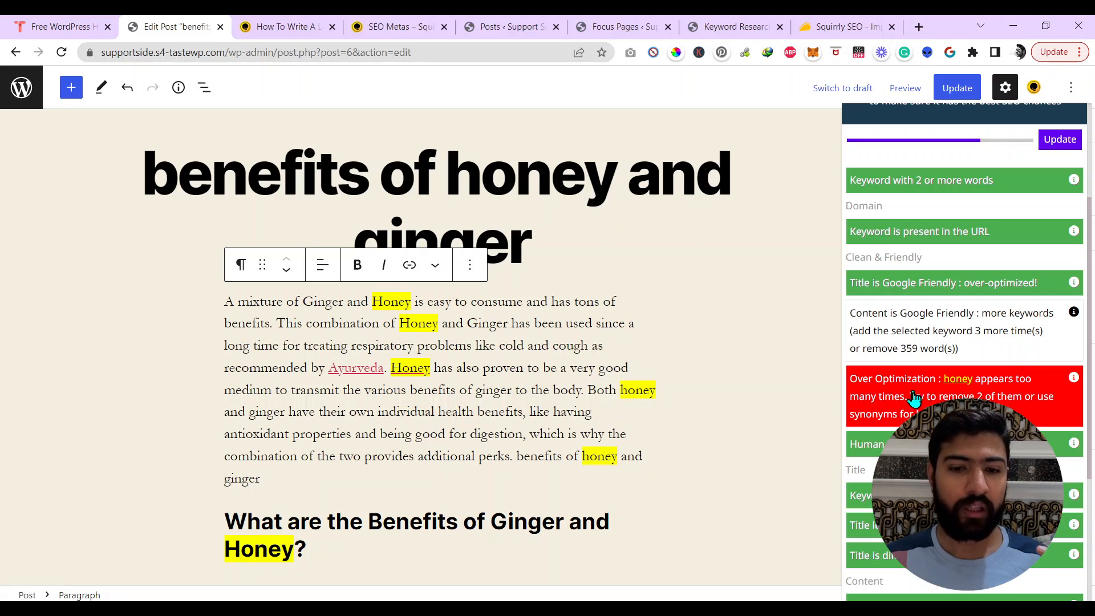
{"action": "scroll", "coordinate": [601, 367], "scroll_direction": "down", "scroll_amount": 3}
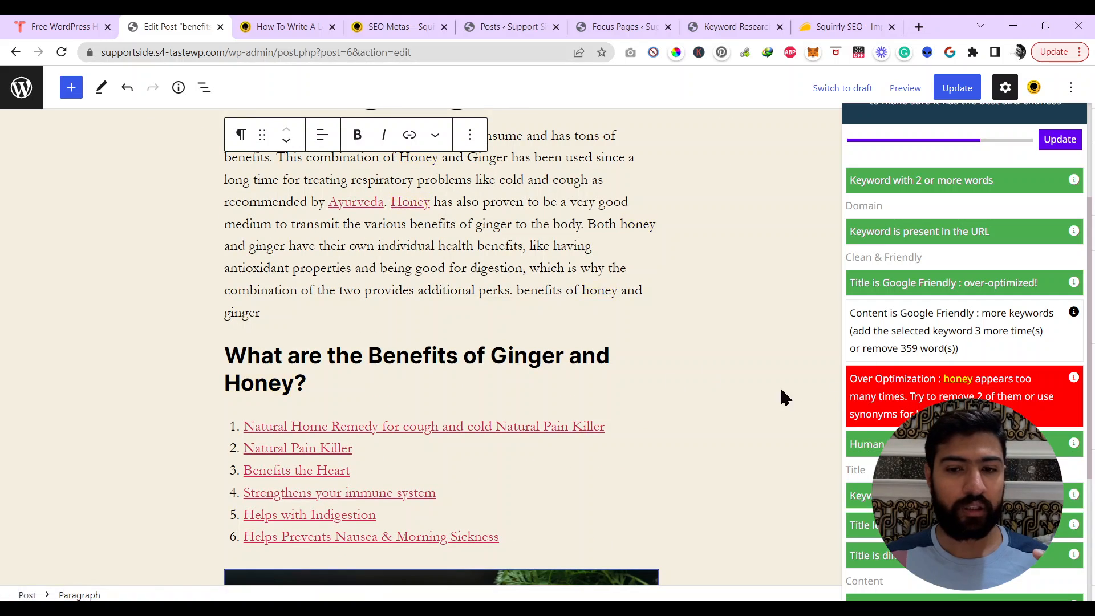
{"action": "scroll", "coordinate": [782, 397], "scroll_direction": "down", "scroll_amount": 8}
{"action": "scroll", "coordinate": [631, 354], "scroll_direction": "down", "scroll_amount": 6}
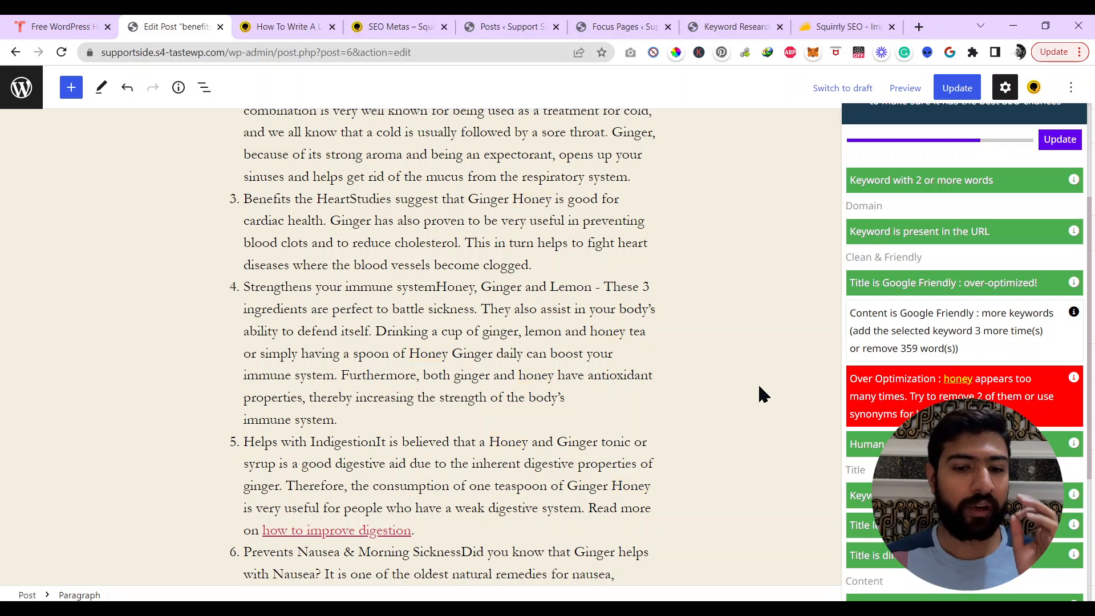
{"action": "scroll", "coordinate": [1005, 384], "scroll_direction": "down", "scroll_amount": 3}
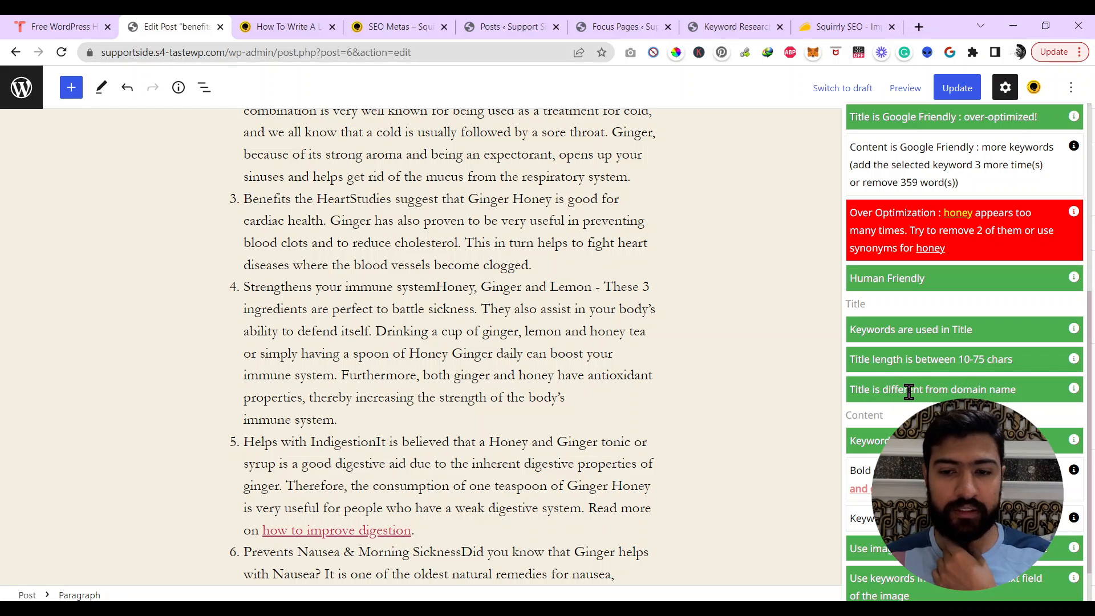
{"action": "scroll", "coordinate": [909, 392], "scroll_direction": "down", "scroll_amount": 1}
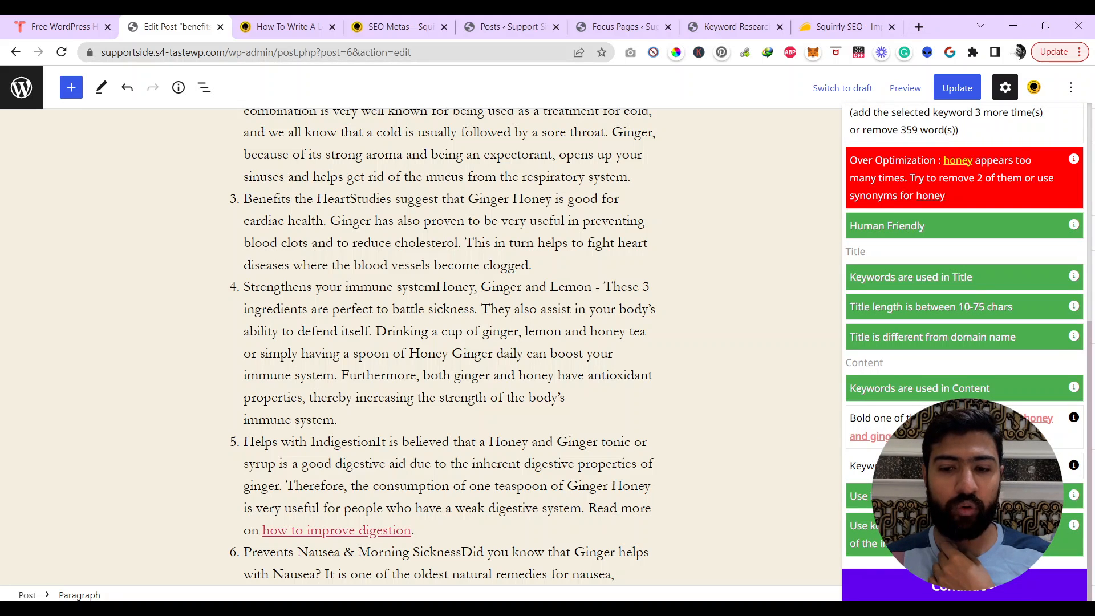
Make the phrase "benefits of honey and ginger" at the end of the introductory paragraph bold
{"action": "scroll", "coordinate": [566, 388], "scroll_direction": "up", "scroll_amount": 3}
{"action": "scroll", "coordinate": [566, 388], "scroll_direction": "up", "scroll_amount": 10}
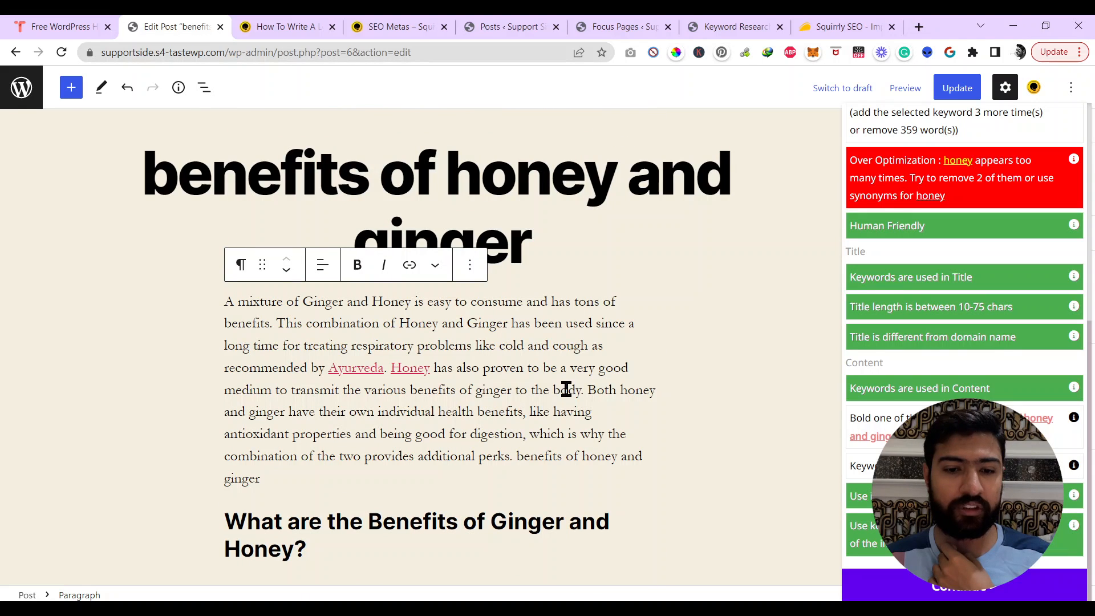
{"action": "left_click_drag", "start_coordinate": [517, 454], "coordinate": [536, 473]}
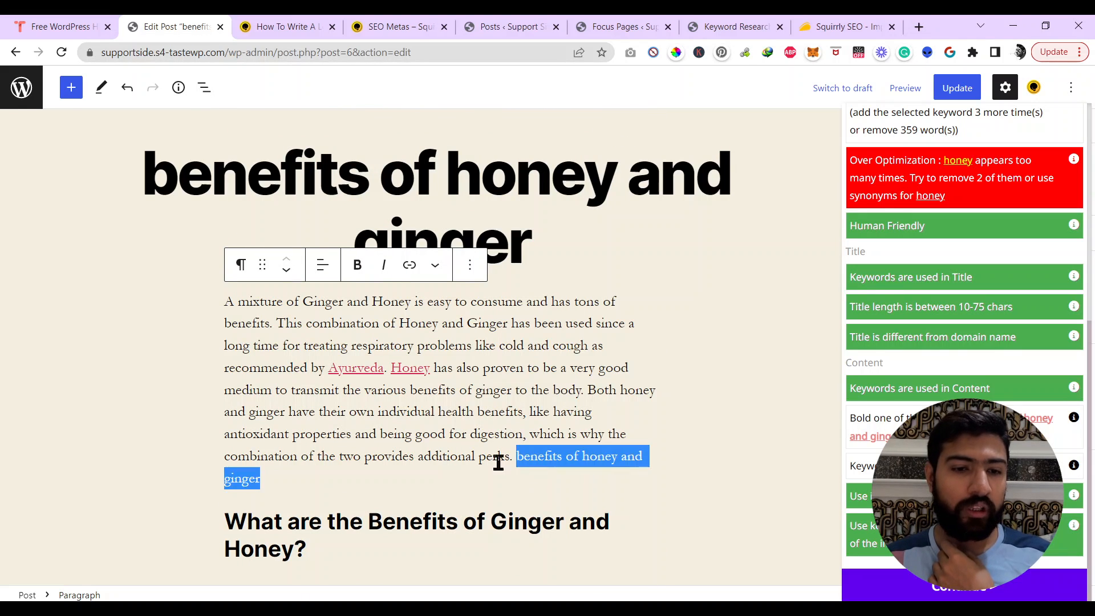
{"action": "left_click", "coordinate": [358, 275]}
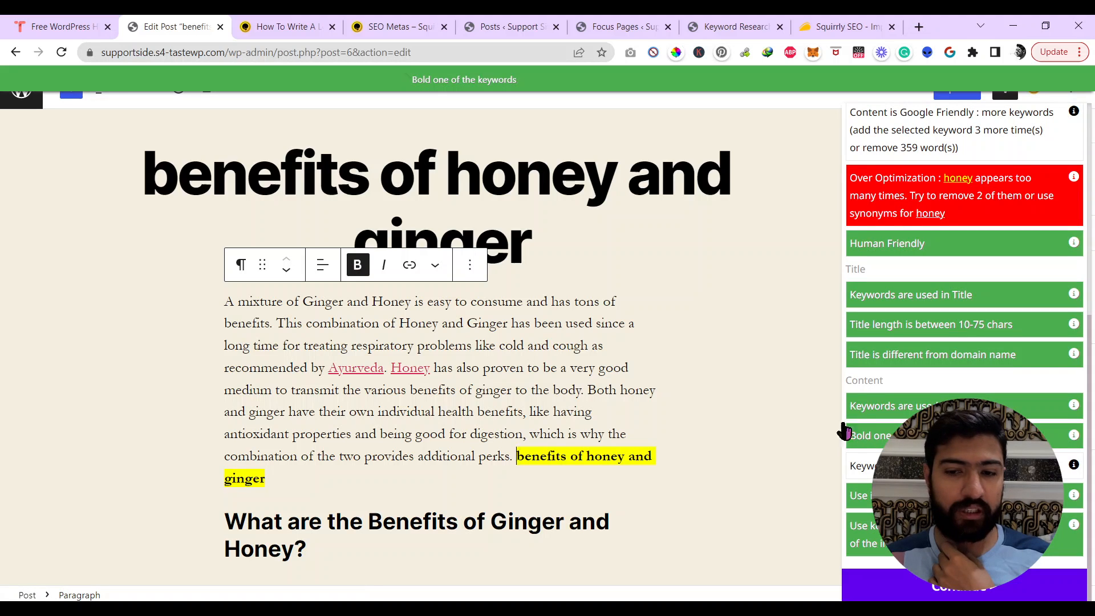
{"action": "left_click", "coordinate": [432, 390]}
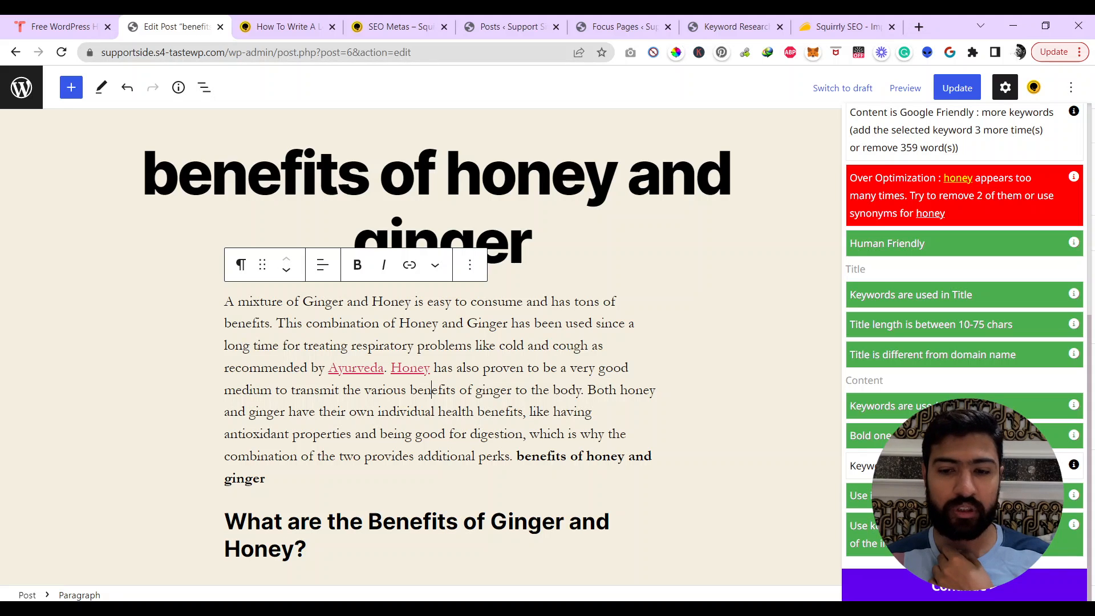
Check the Content tip against the "What are the Benefits of Ginger and Honey?" heading and continue the Live Assistant to its Extra Deep stage
{"action": "mouse_move", "coordinate": [1073, 471]}
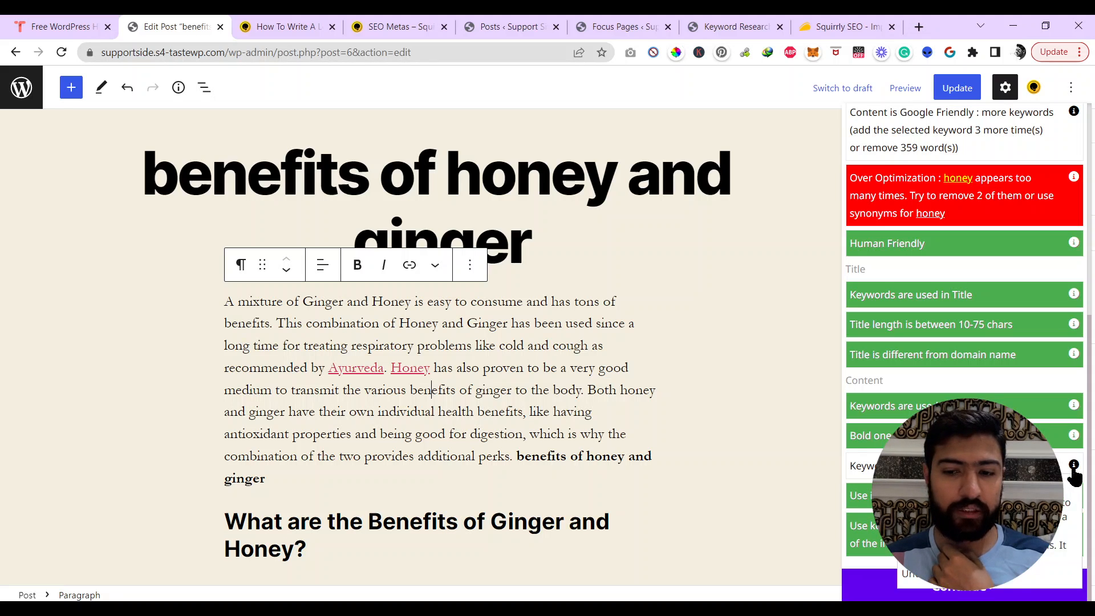
{"action": "scroll", "coordinate": [497, 397], "scroll_direction": "down", "scroll_amount": 3}
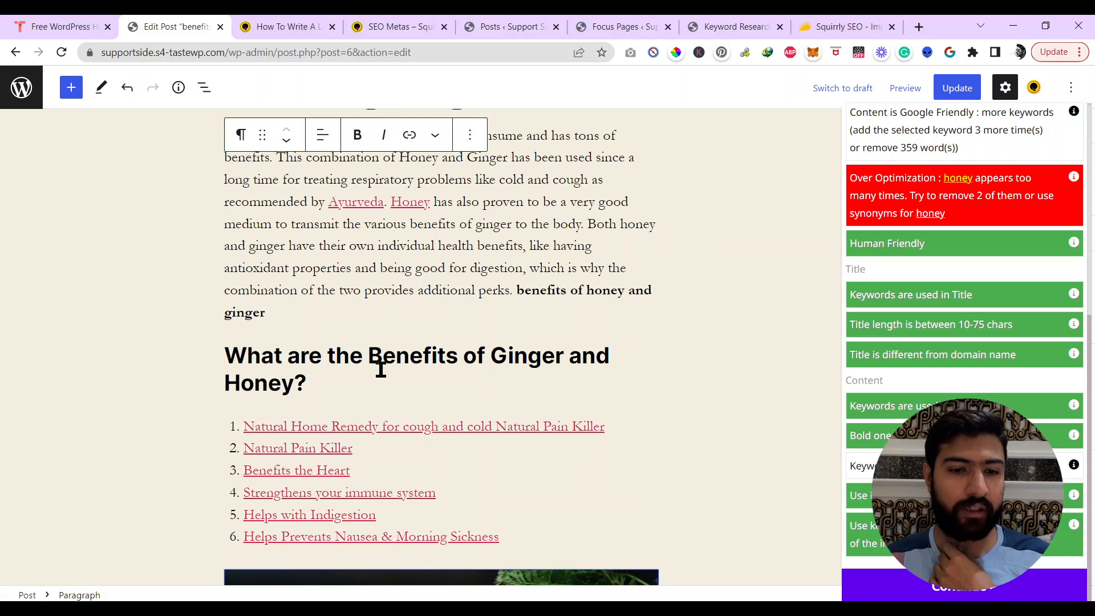
{"action": "left_click_drag", "start_coordinate": [369, 361], "coordinate": [423, 384]}
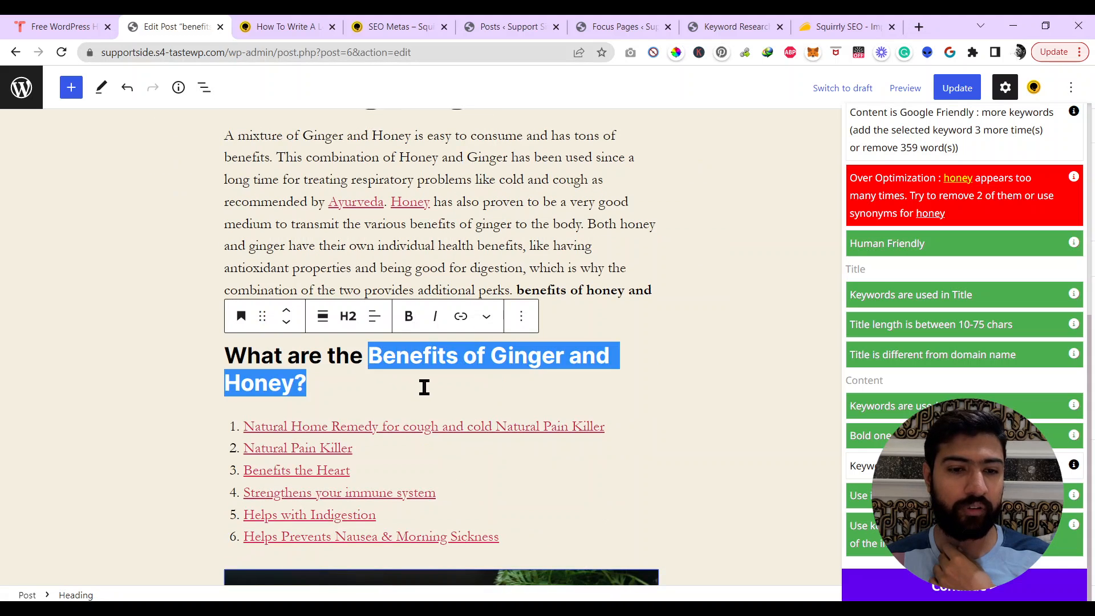
{"action": "left_click", "coordinate": [330, 379]}
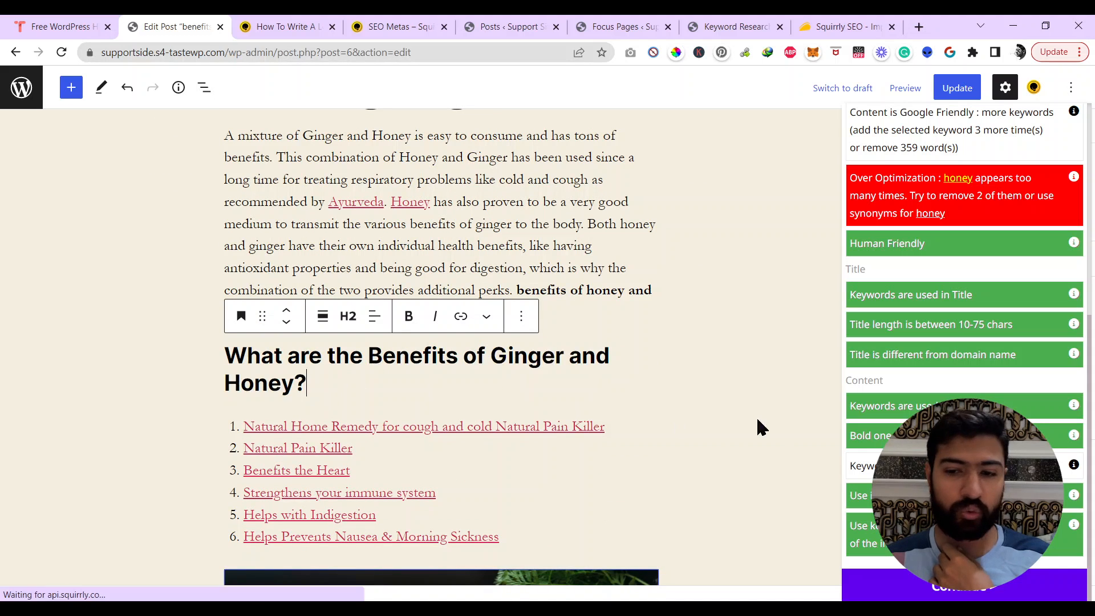
{"action": "left_click", "coordinate": [979, 594]}
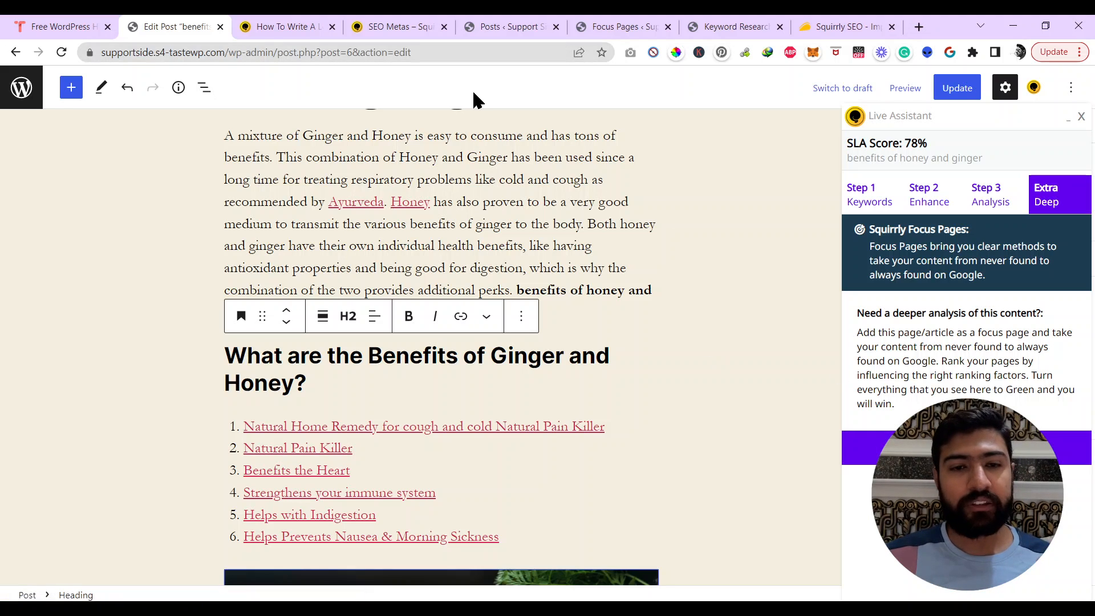
Switch to the AppSumo Squirrly SEO page and examine the focus pages allowance in the Single plan
{"action": "left_click", "coordinate": [828, 28]}
{"action": "scroll", "coordinate": [551, 235], "scroll_direction": "up", "scroll_amount": 8}
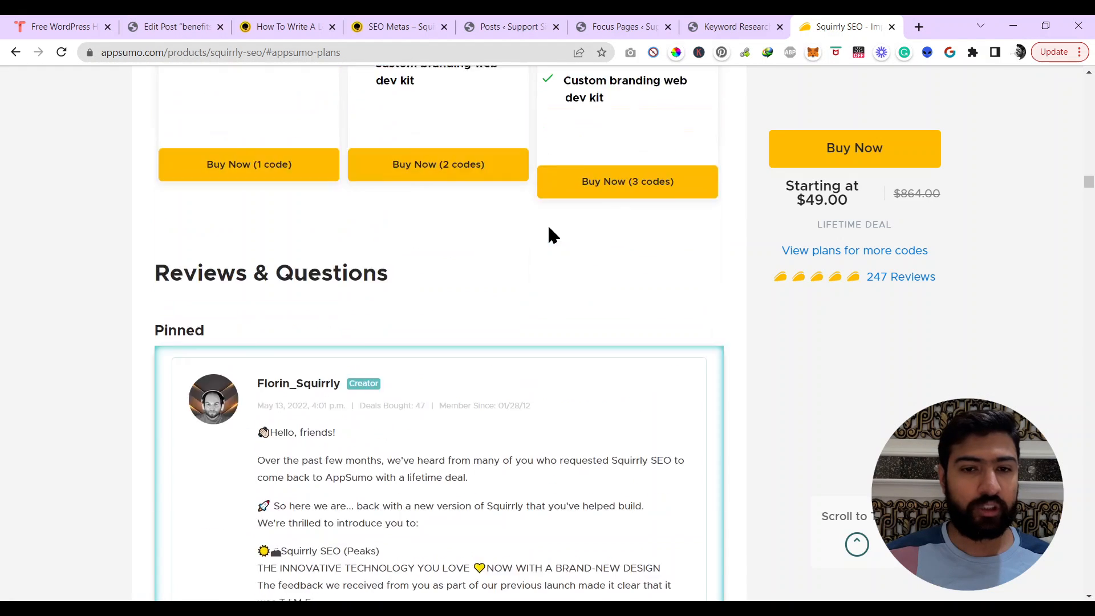
{"action": "scroll", "coordinate": [550, 234], "scroll_direction": "up", "scroll_amount": 3}
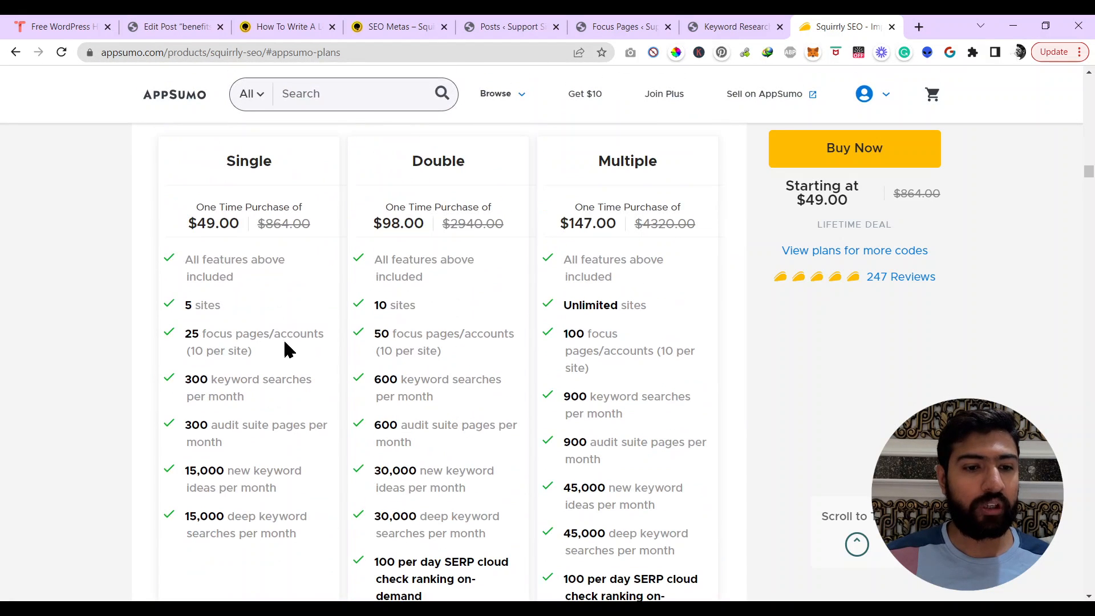
{"action": "left_click_drag", "start_coordinate": [187, 335], "coordinate": [261, 359]}
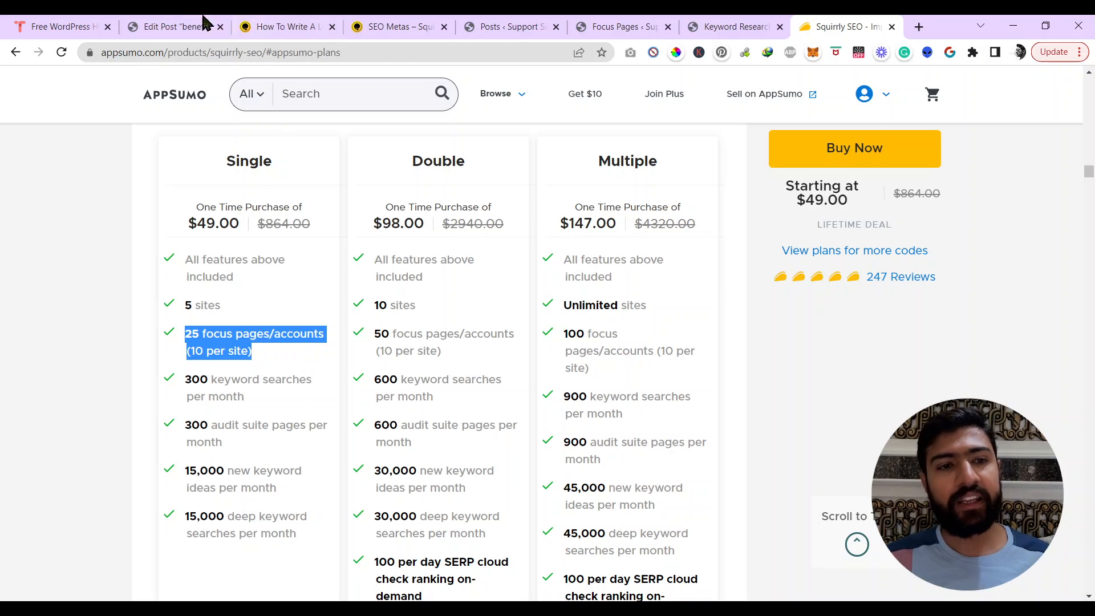
Return to the WordPress site's Focus Pages details for "benefits of honey and ginger" and review its audit date and all ranking factor indicators
{"action": "left_click", "coordinate": [178, 26]}
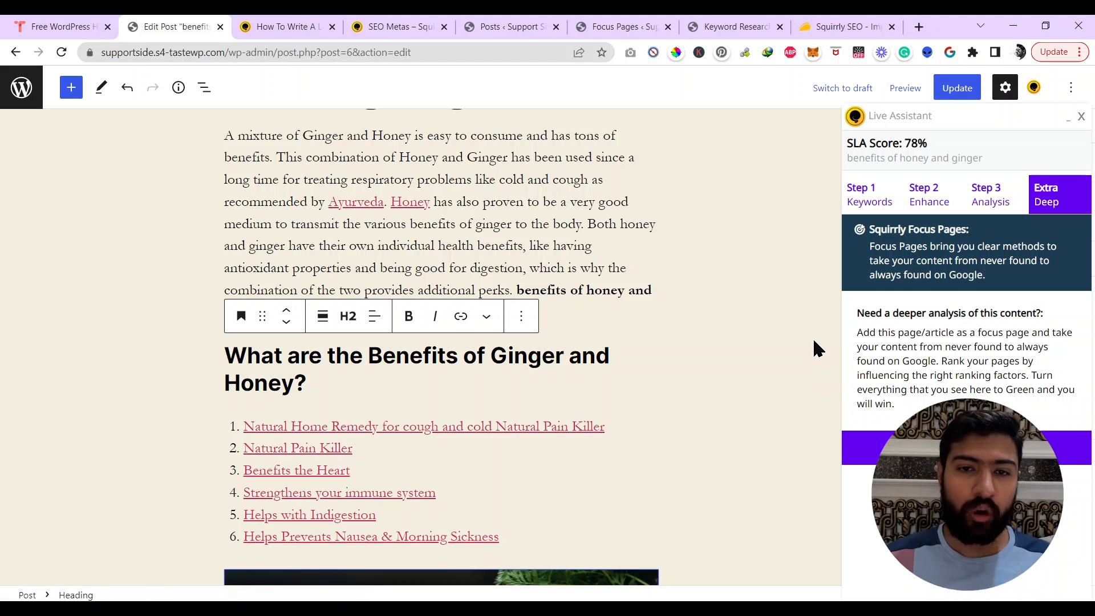
{"action": "left_click", "coordinate": [582, 26]}
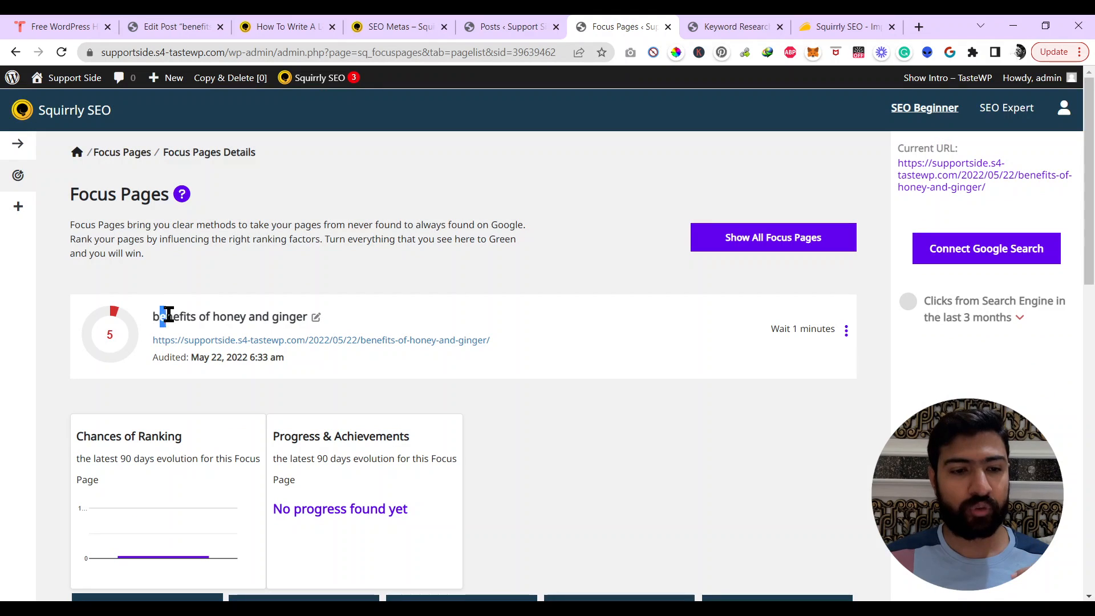
{"action": "left_click_drag", "start_coordinate": [160, 317], "coordinate": [234, 317]}
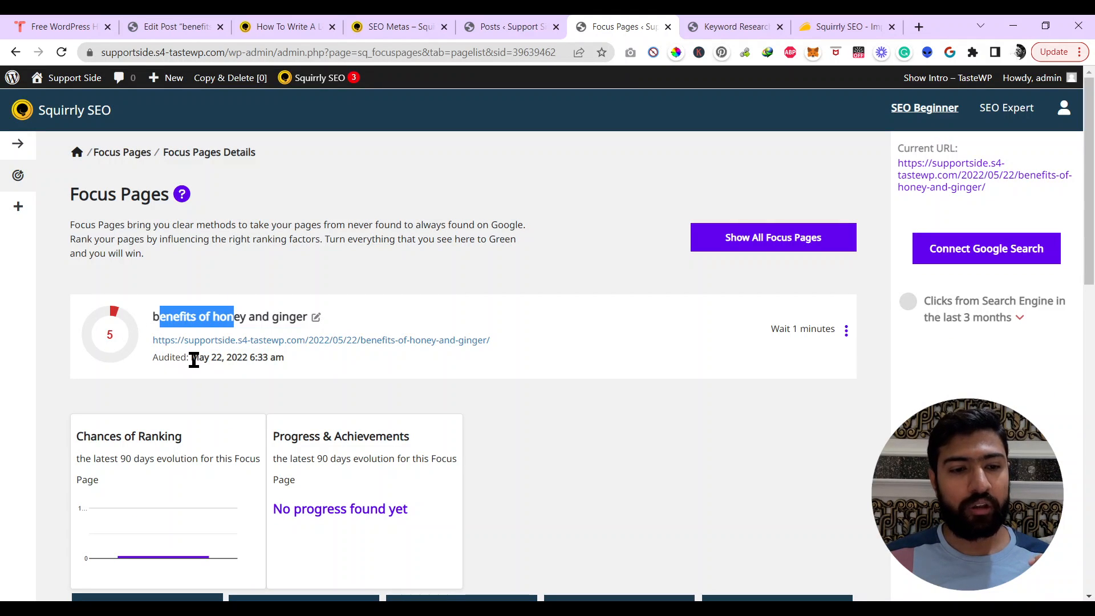
{"action": "left_click_drag", "start_coordinate": [205, 359], "coordinate": [289, 362]}
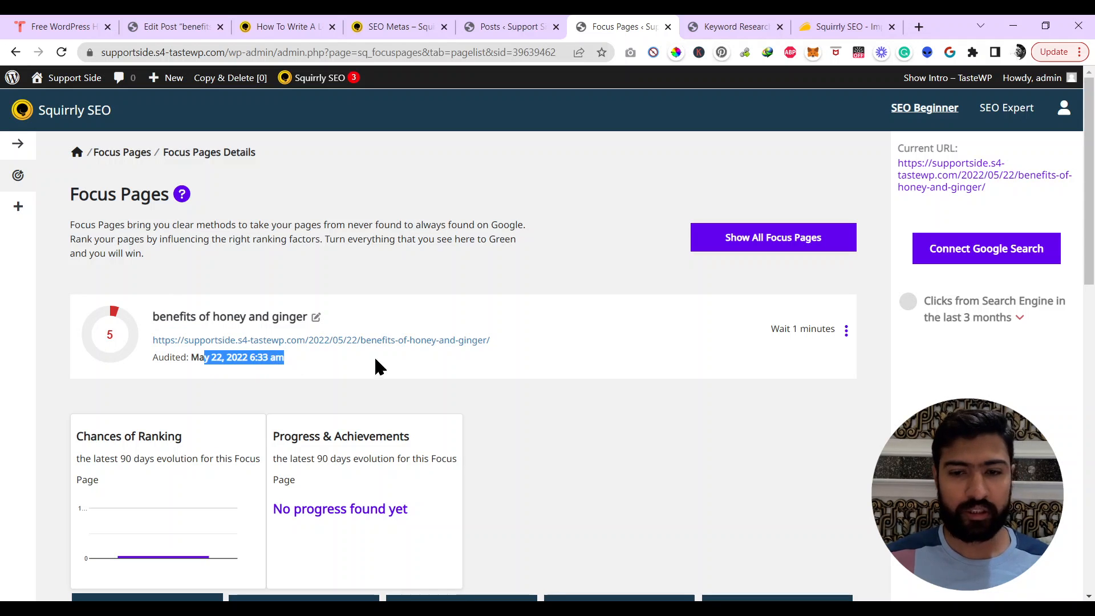
{"action": "scroll", "coordinate": [447, 366], "scroll_direction": "down", "scroll_amount": 3}
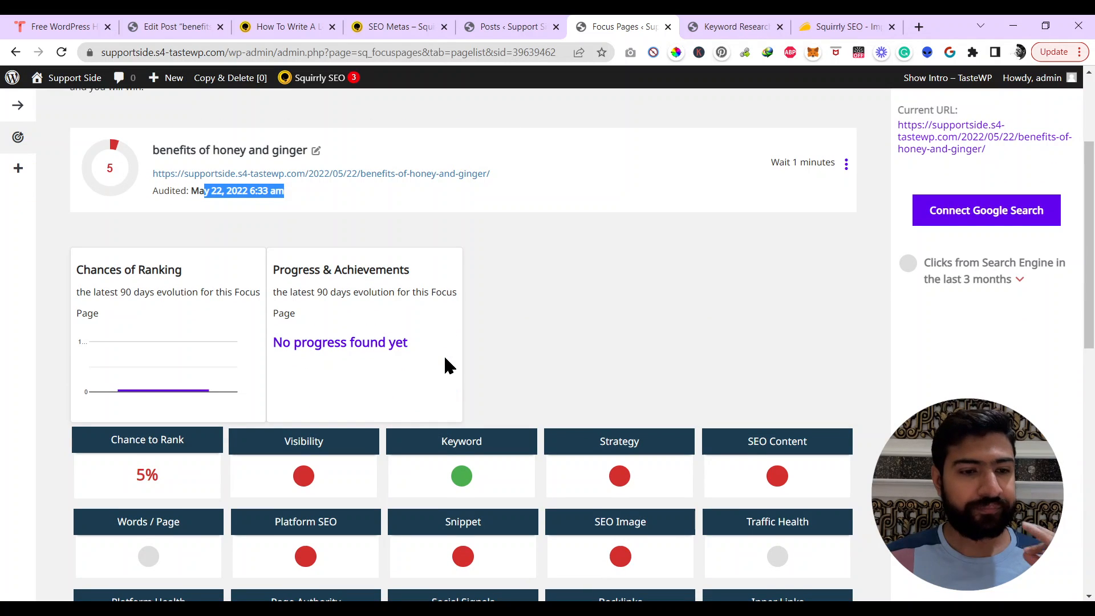
{"action": "scroll", "coordinate": [447, 367], "scroll_direction": "down", "scroll_amount": 3}
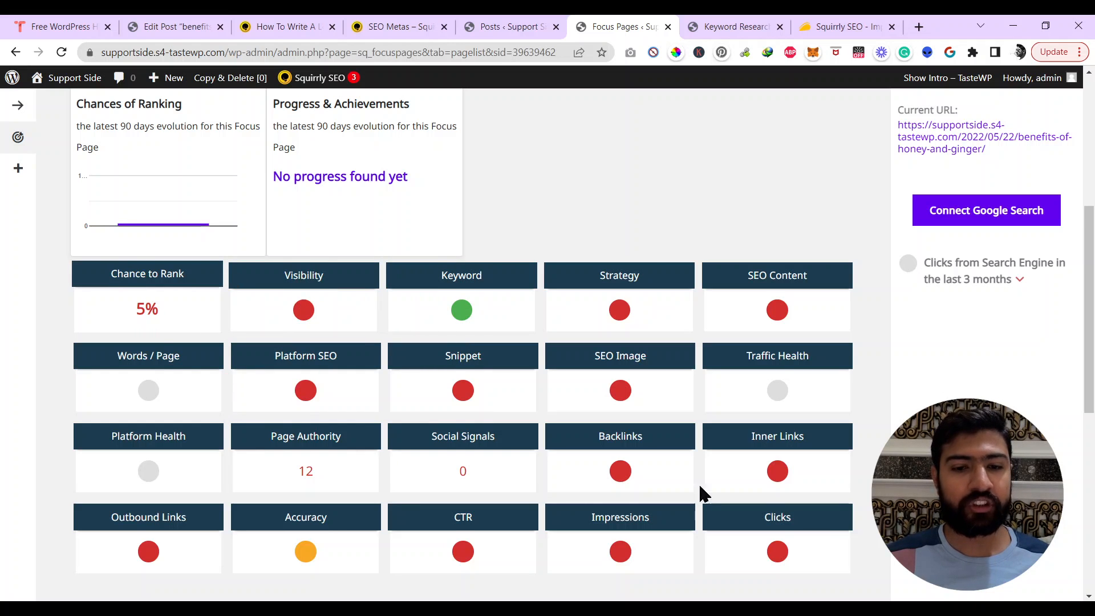
{"action": "scroll", "coordinate": [535, 367], "scroll_direction": "down", "scroll_amount": 3}
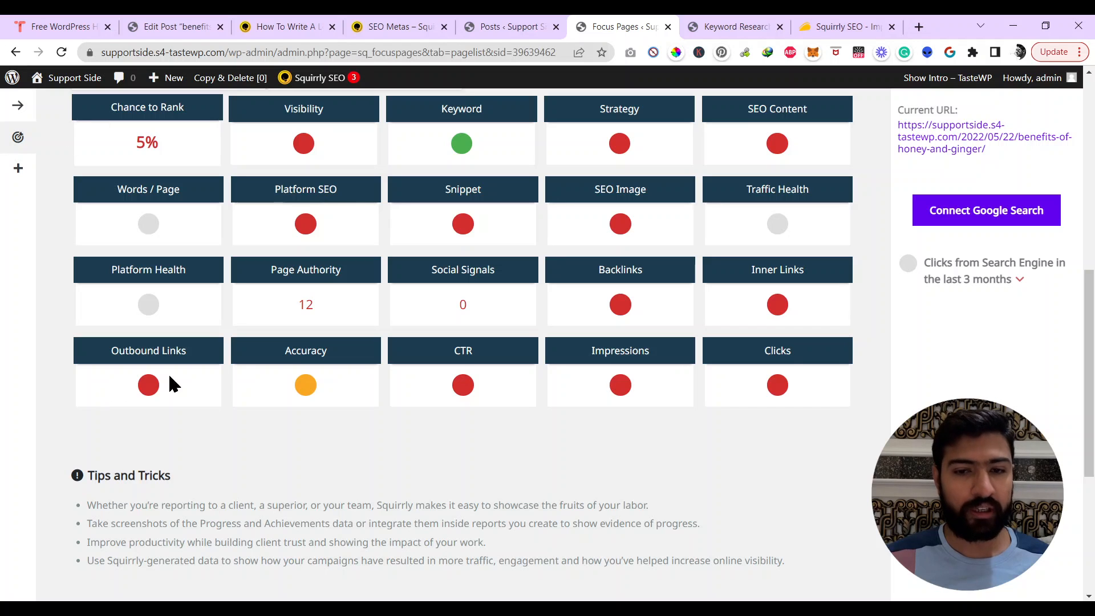
{"action": "mouse_move", "coordinate": [630, 310]}
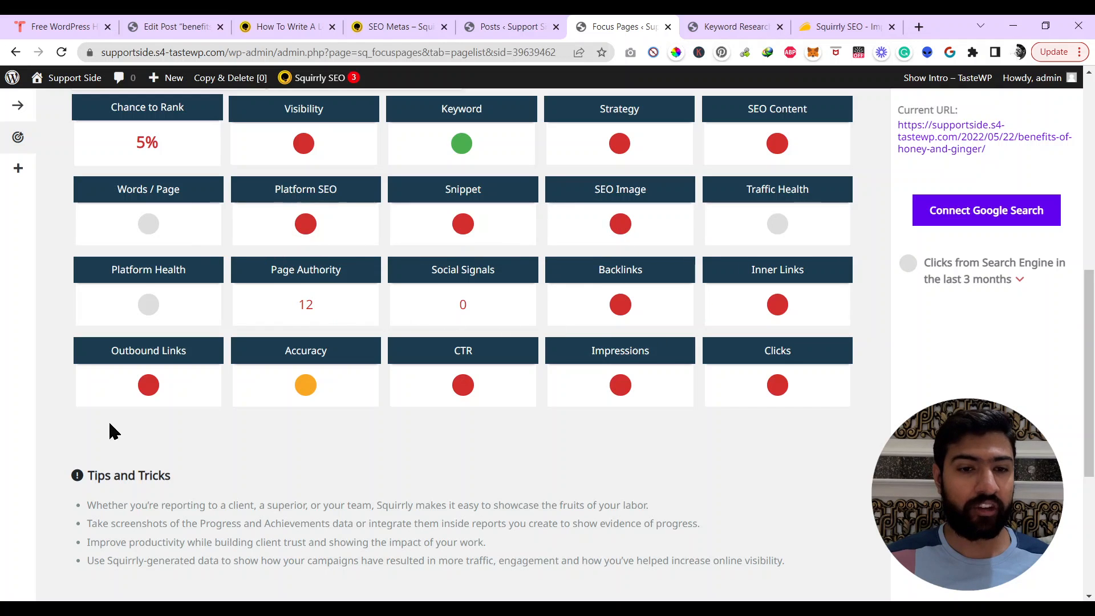
Review the tasks listed for the Visibility and Keyword factors of the focus page
{"action": "scroll", "coordinate": [114, 422], "scroll_direction": "up", "scroll_amount": 3}
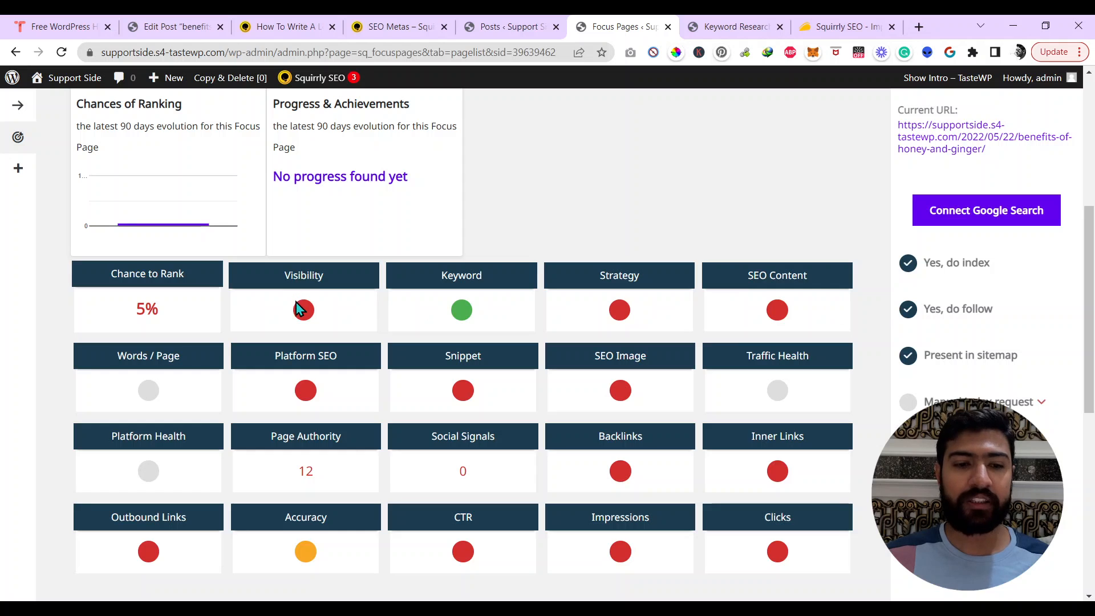
{"action": "mouse_move", "coordinate": [305, 315]}
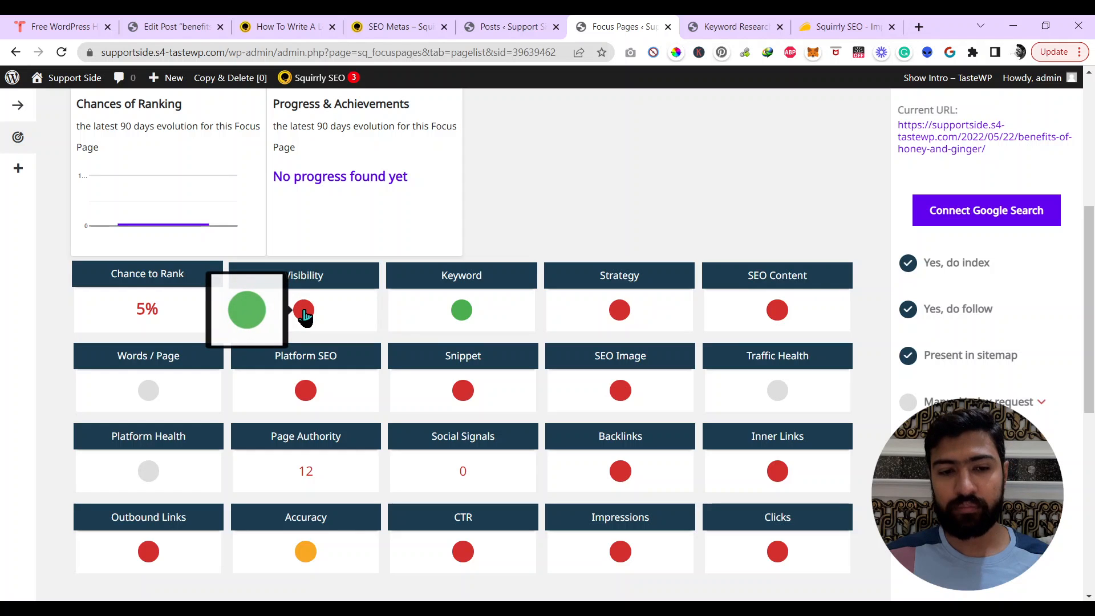
{"action": "left_click", "coordinate": [461, 313]}
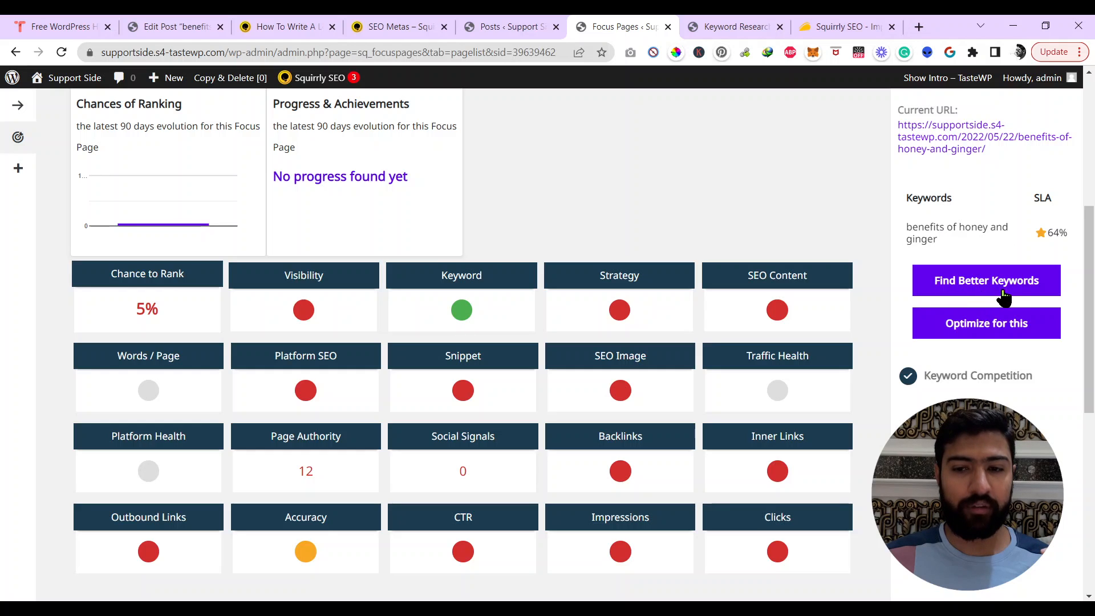
Review the Strategy factor's tasks, reading the details of adding SEO context and labelling the main keyword
{"action": "left_click", "coordinate": [982, 336]}
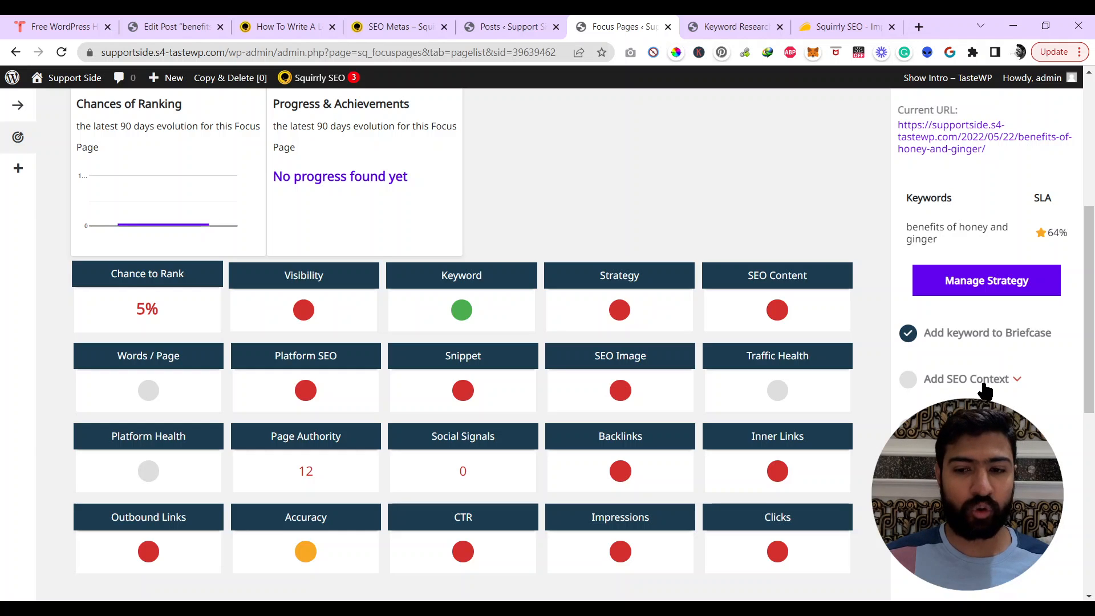
{"action": "left_click", "coordinate": [1018, 381]}
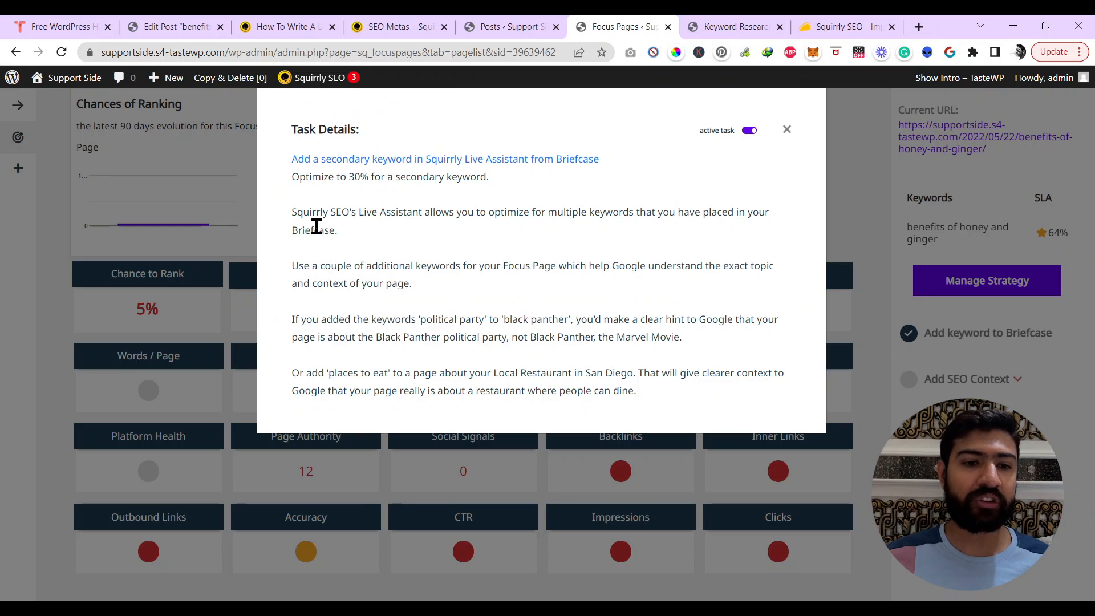
{"action": "left_click_drag", "start_coordinate": [288, 160], "coordinate": [622, 161]}
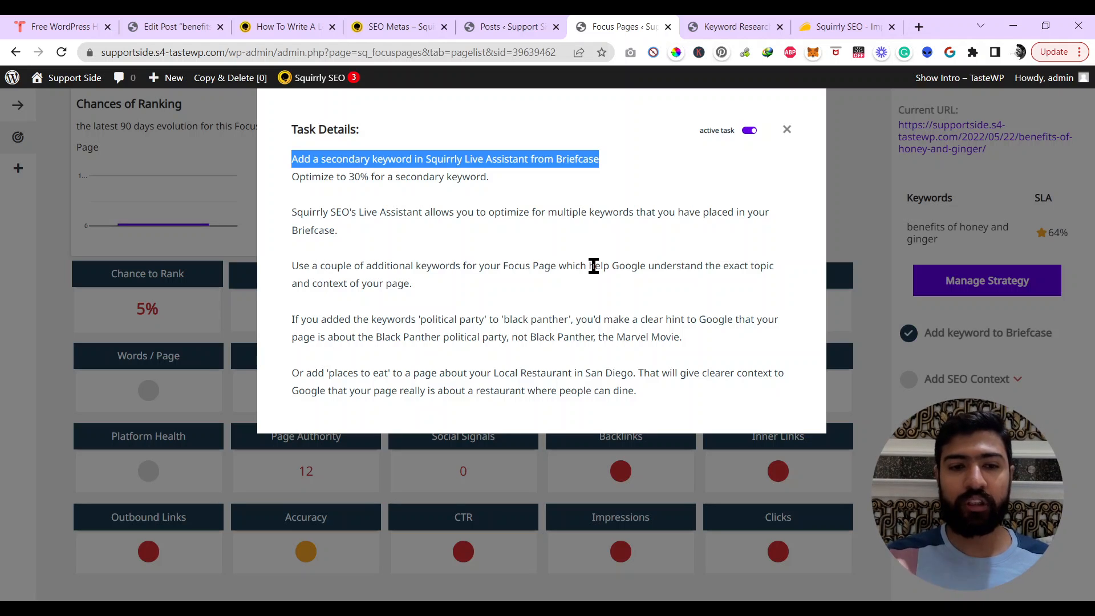
{"action": "left_click", "coordinate": [785, 131]}
{"action": "left_click", "coordinate": [961, 425]}
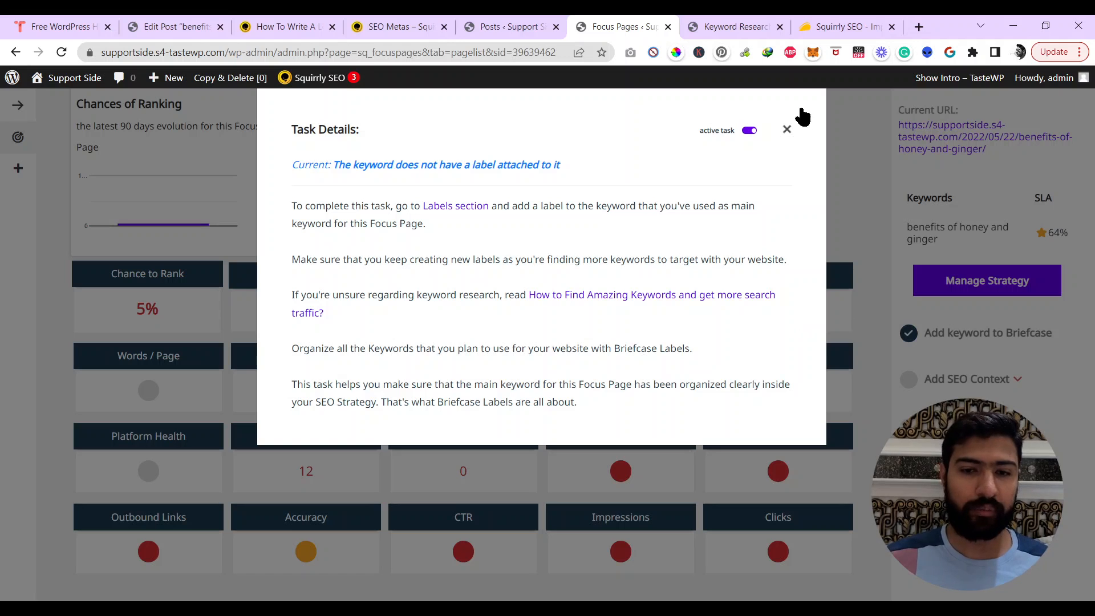
{"action": "left_click", "coordinate": [786, 131]}
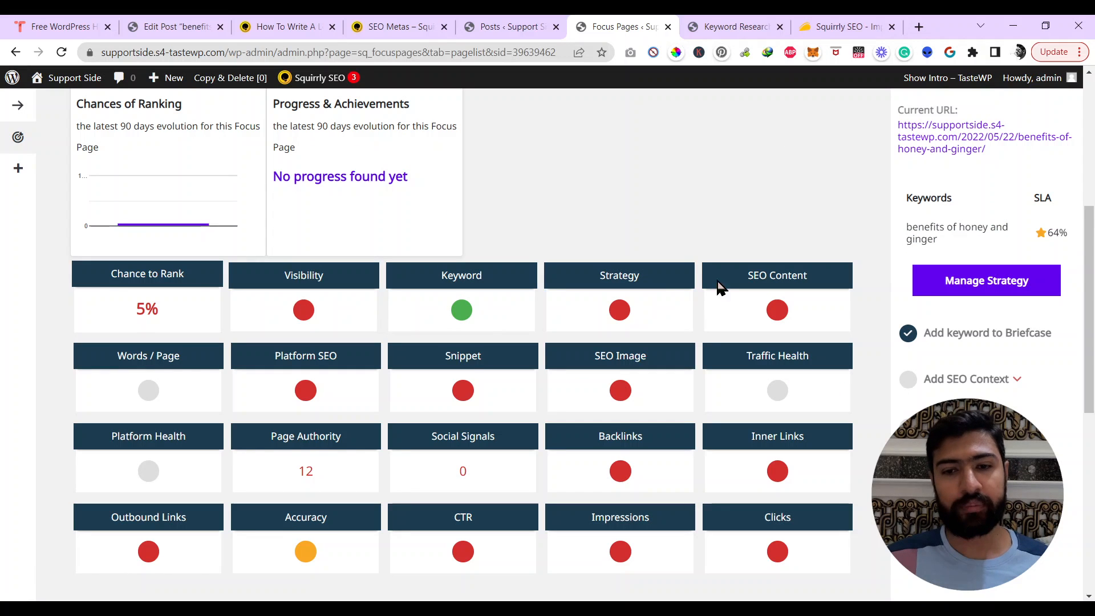
Review the SEO Content factor's tasks and read the details of the "Optimize to 75%" task
{"action": "left_click", "coordinate": [781, 315]}
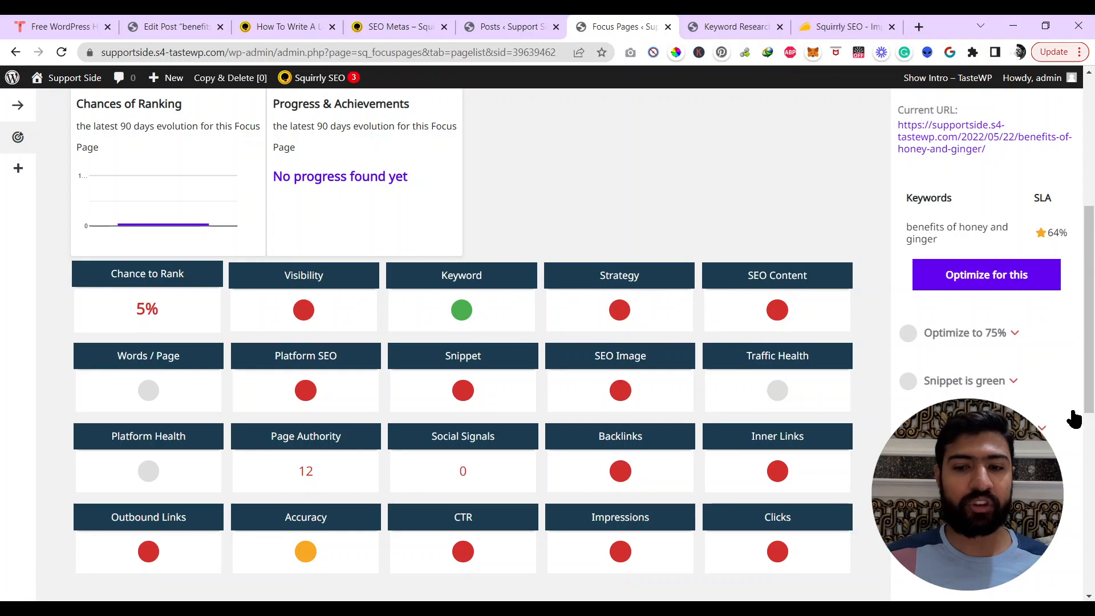
{"action": "left_click", "coordinate": [1015, 336]}
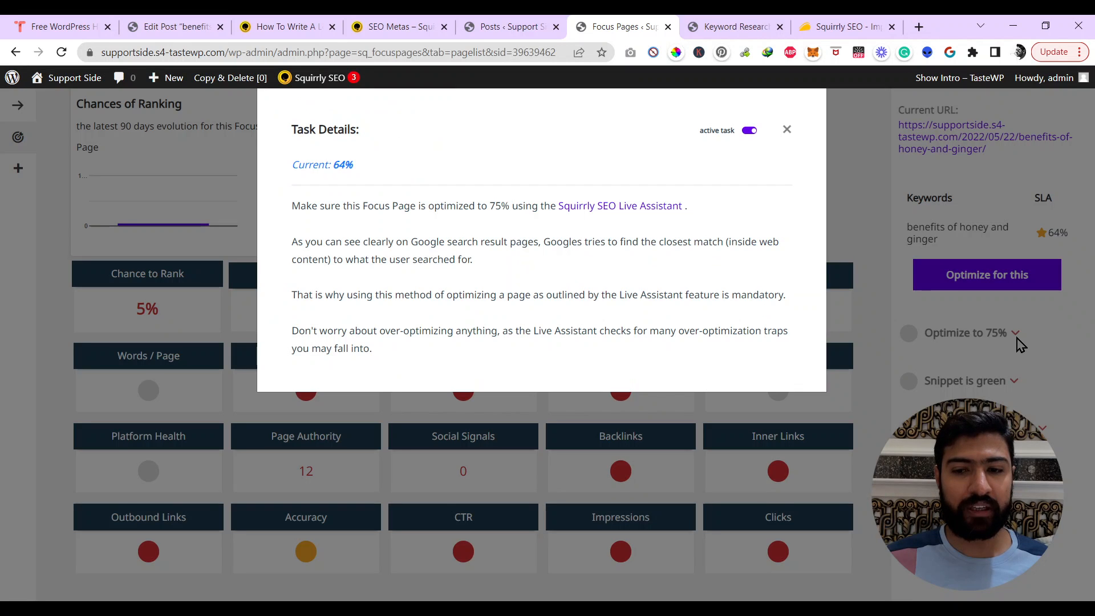
{"action": "left_click", "coordinate": [947, 321]}
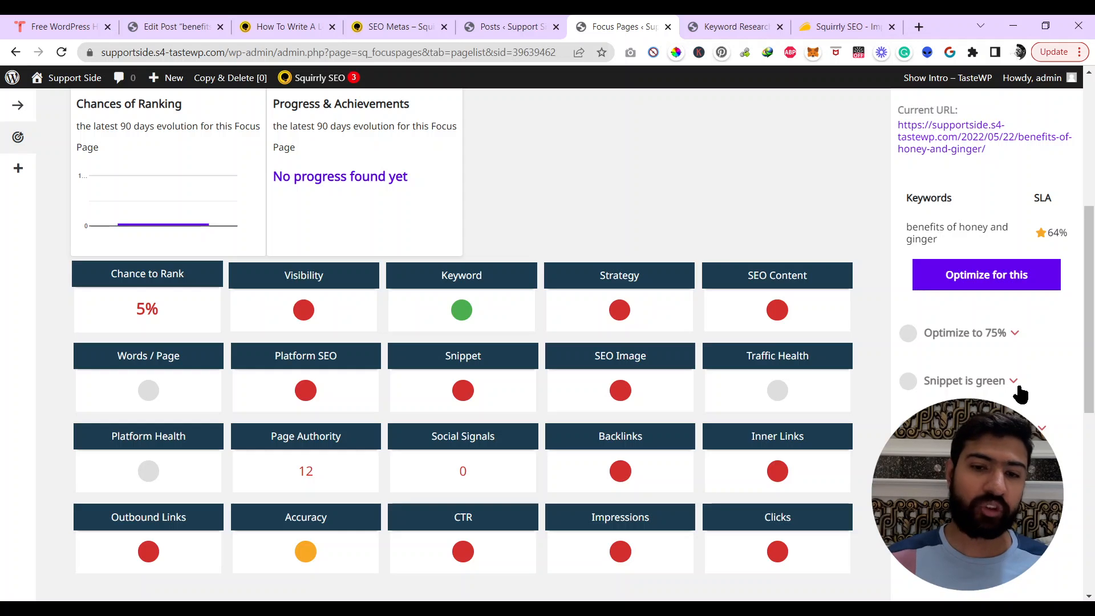
Review the Snippet factor's tasks, reading the details of the JSON-LD definition and the snippet customization for the focus page
{"action": "mouse_move", "coordinate": [454, 391]}
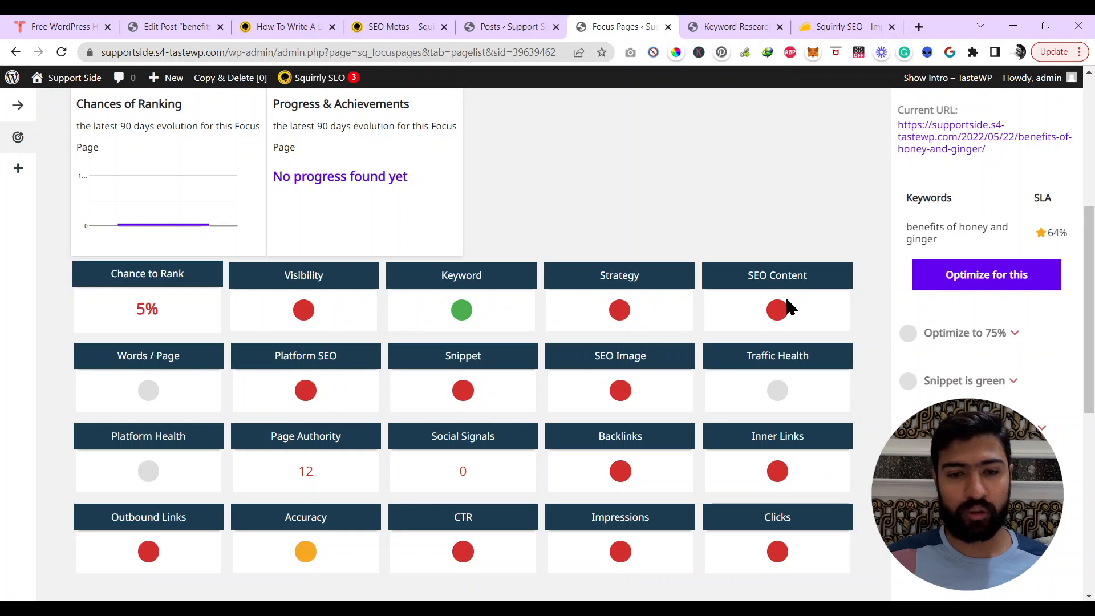
{"action": "left_click", "coordinate": [463, 395]}
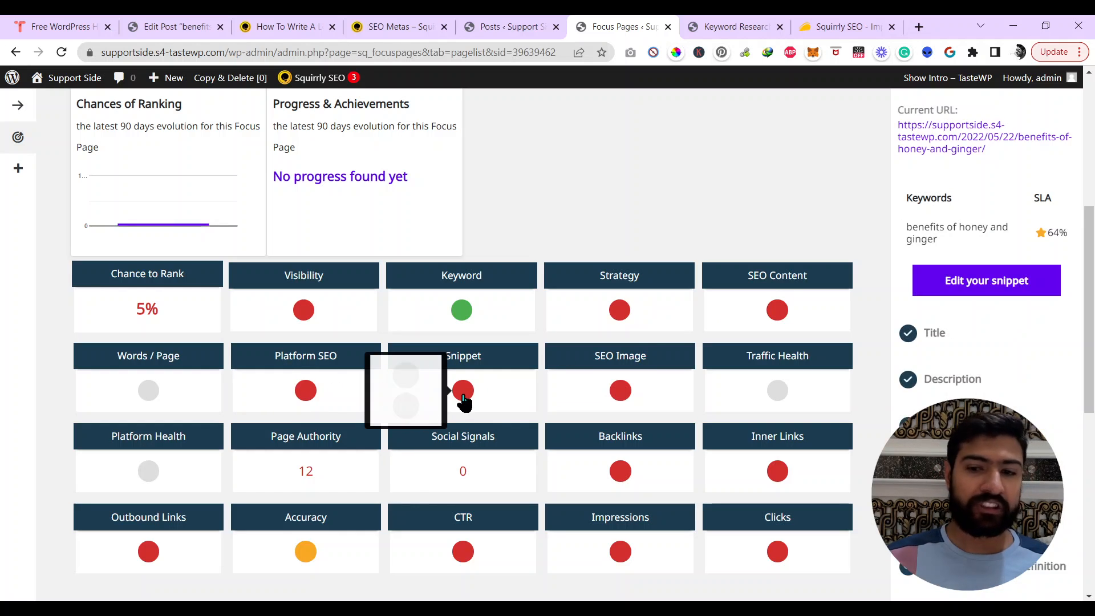
{"action": "scroll", "coordinate": [742, 436], "scroll_direction": "down", "scroll_amount": 3}
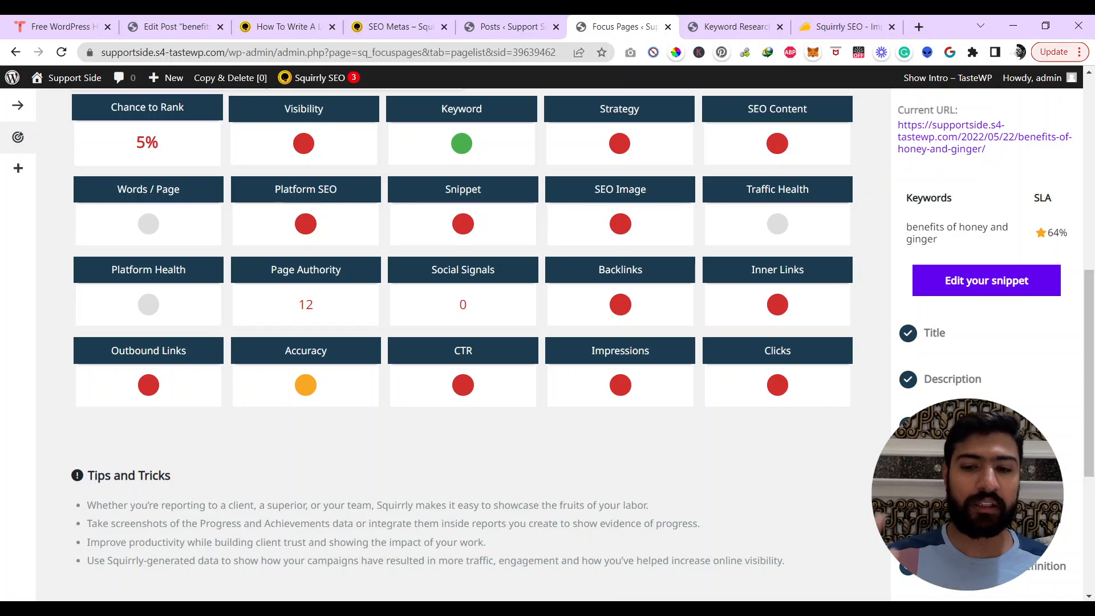
{"action": "scroll", "coordinate": [462, 342], "scroll_direction": "down", "scroll_amount": 3}
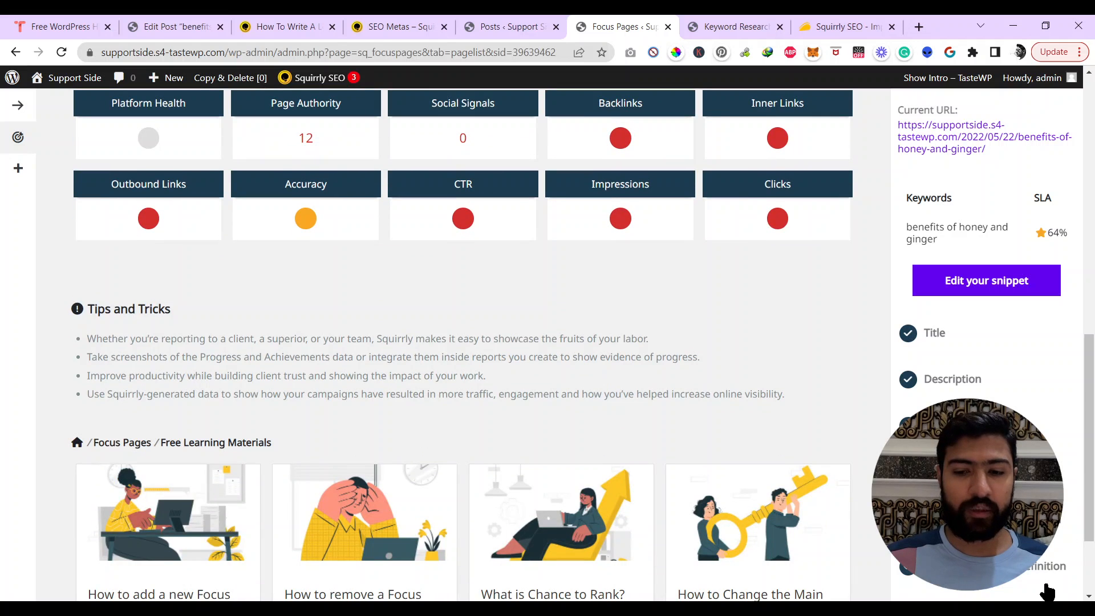
{"action": "scroll", "coordinate": [462, 343], "scroll_direction": "down", "scroll_amount": 2}
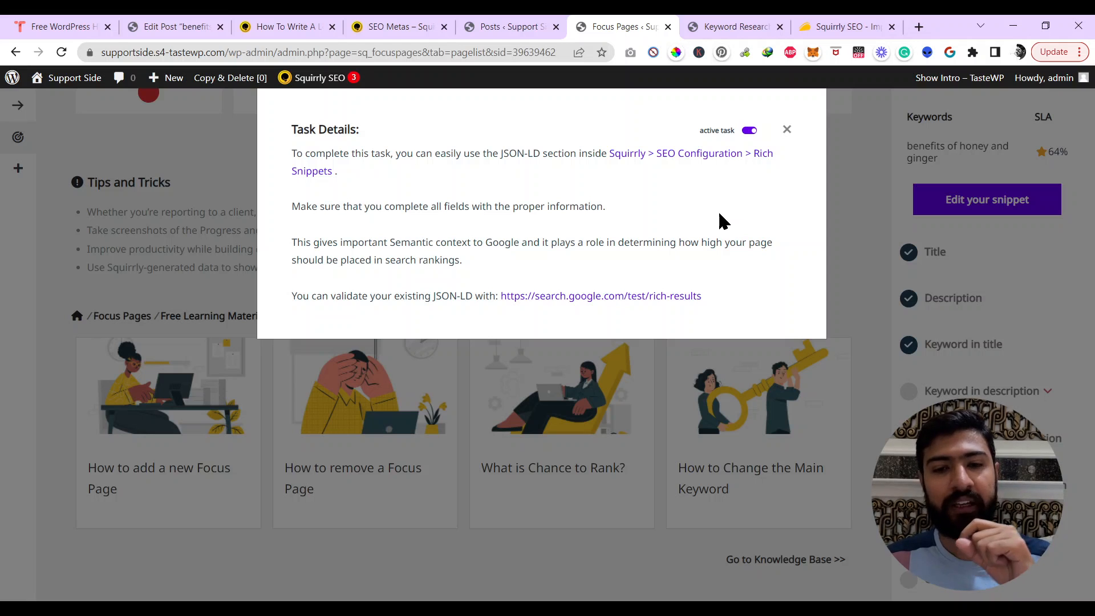
{"action": "left_click", "coordinate": [787, 130]}
{"action": "scroll", "coordinate": [983, 411], "scroll_direction": "down", "scroll_amount": 1}
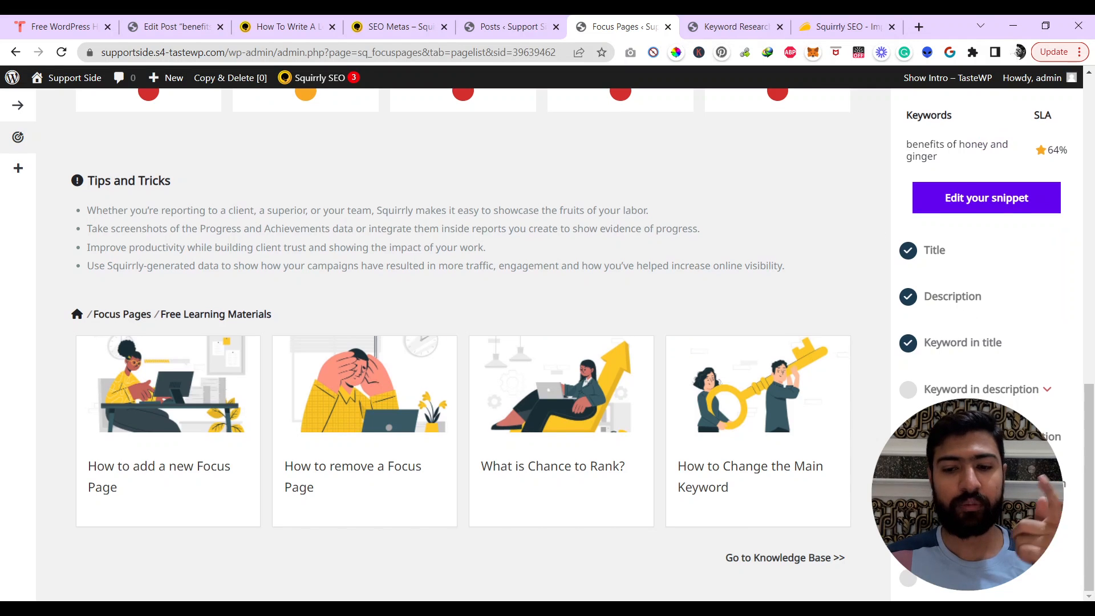
{"action": "left_click", "coordinate": [992, 581]}
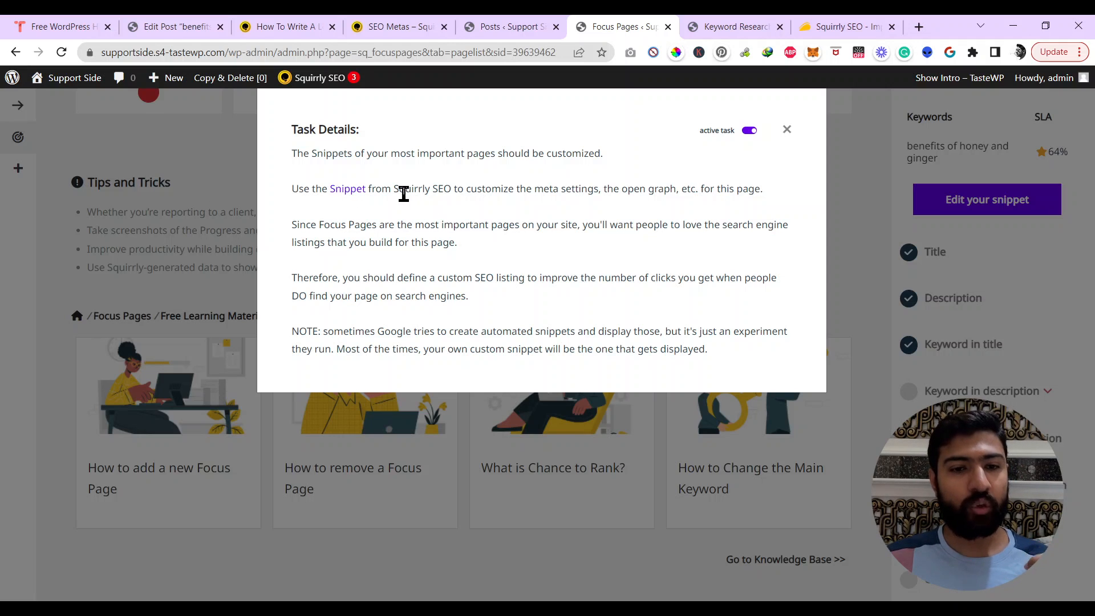
{"action": "left_click_drag", "start_coordinate": [472, 190], "coordinate": [726, 208]}
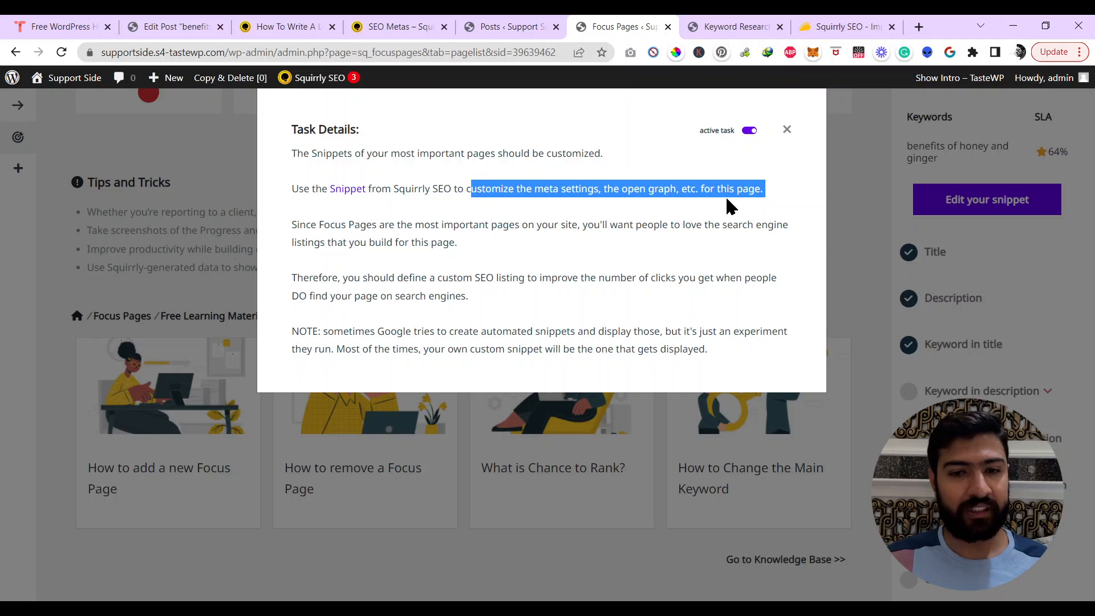
Close the task details and open the honey and ginger post's snippet settings in Bulk SEO from the focus page
{"action": "left_click", "coordinate": [786, 130]}
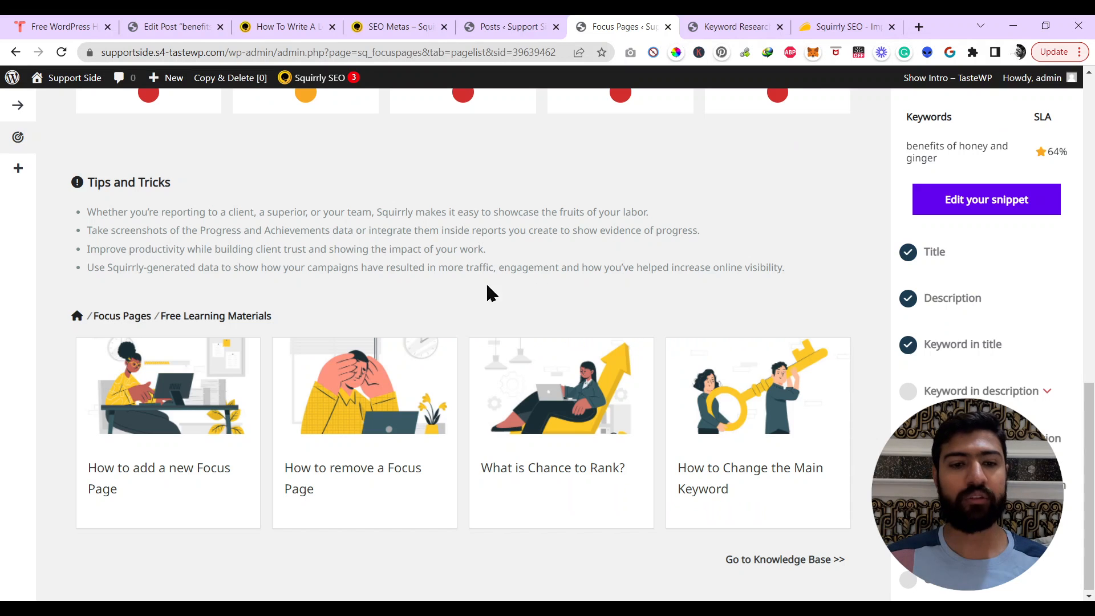
{"action": "scroll", "coordinate": [494, 365], "scroll_direction": "up", "scroll_amount": 3}
{"action": "scroll", "coordinate": [495, 356], "scroll_direction": "up", "scroll_amount": 5}
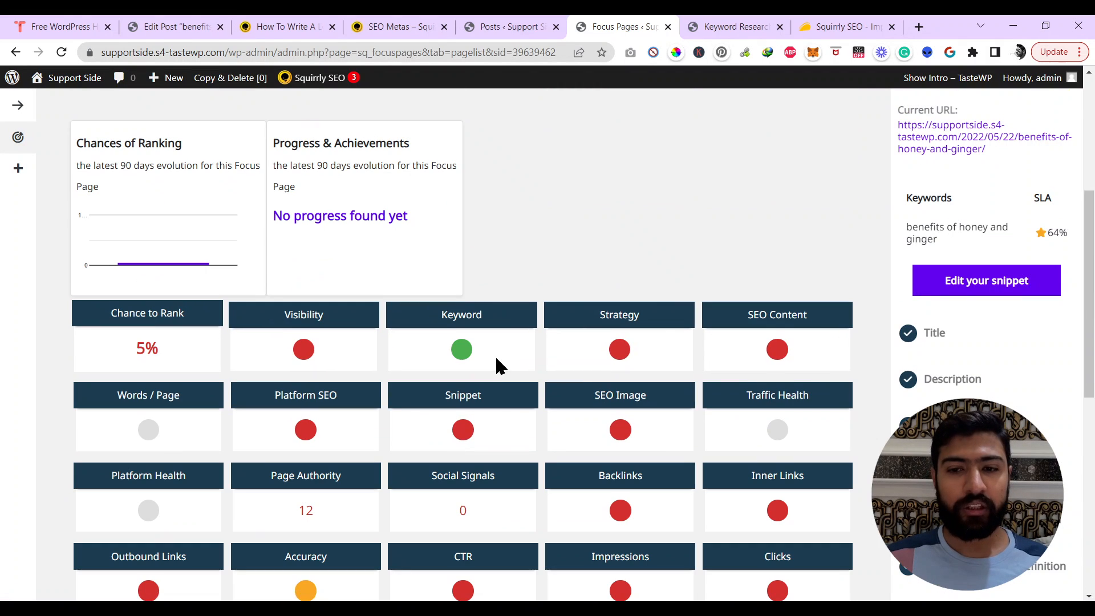
{"action": "left_click", "coordinate": [979, 291]}
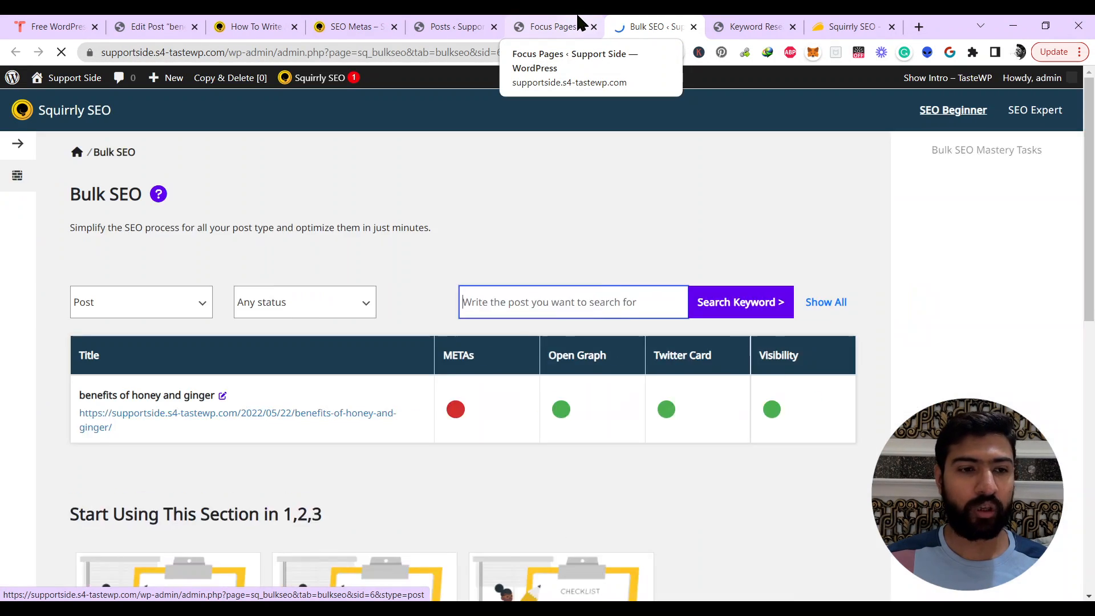
{"action": "scroll", "coordinate": [647, 407], "scroll_direction": "down", "scroll_amount": 9}
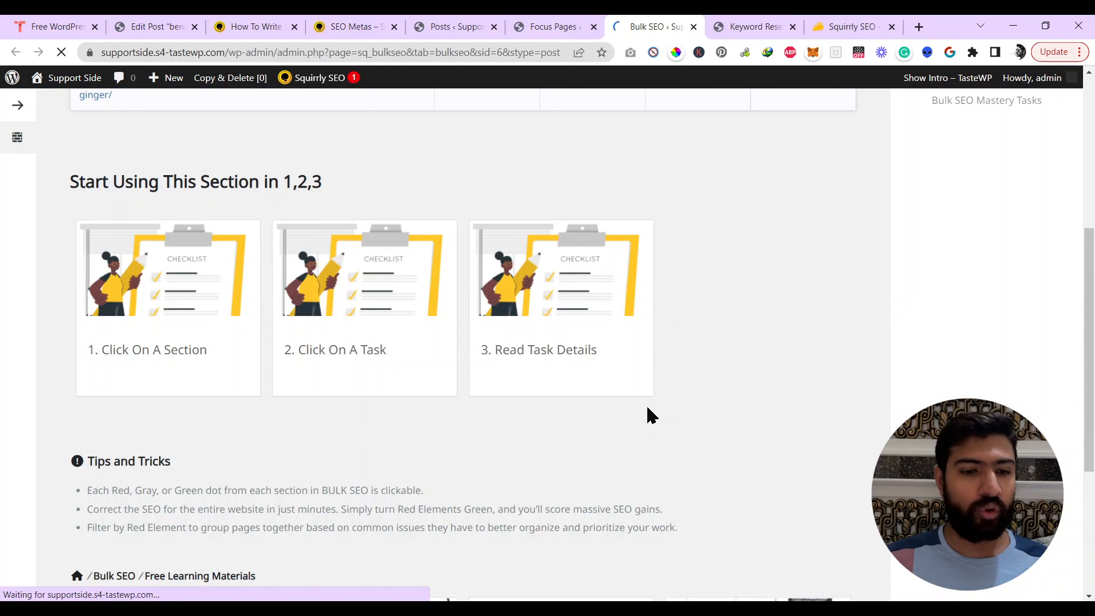
{"action": "scroll", "coordinate": [648, 407], "scroll_direction": "up", "scroll_amount": 10}
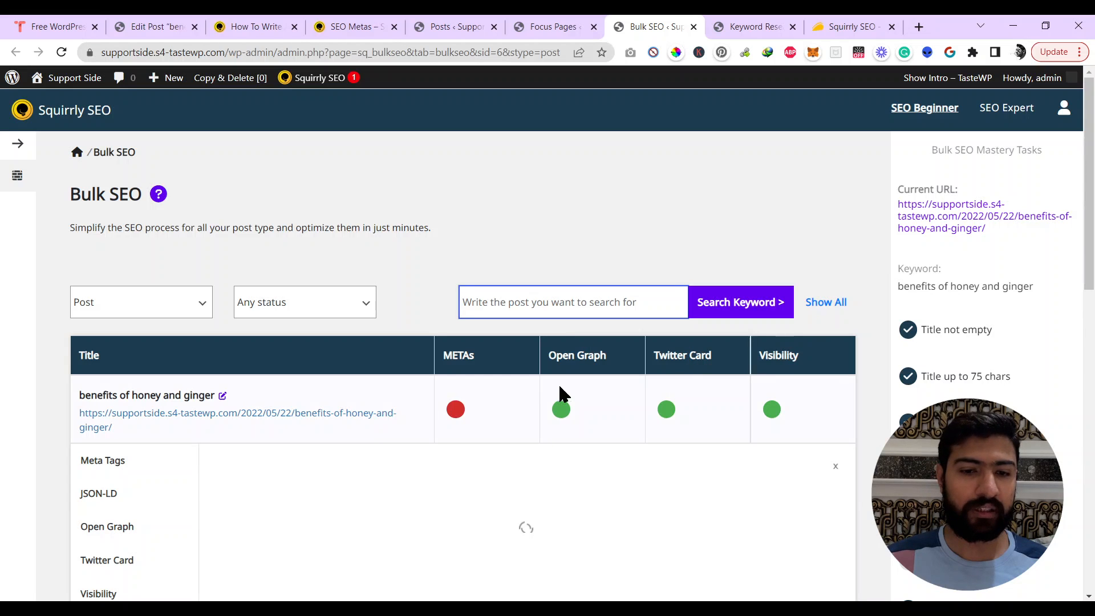
{"action": "scroll", "coordinate": [453, 406], "scroll_direction": "down", "scroll_amount": 3}
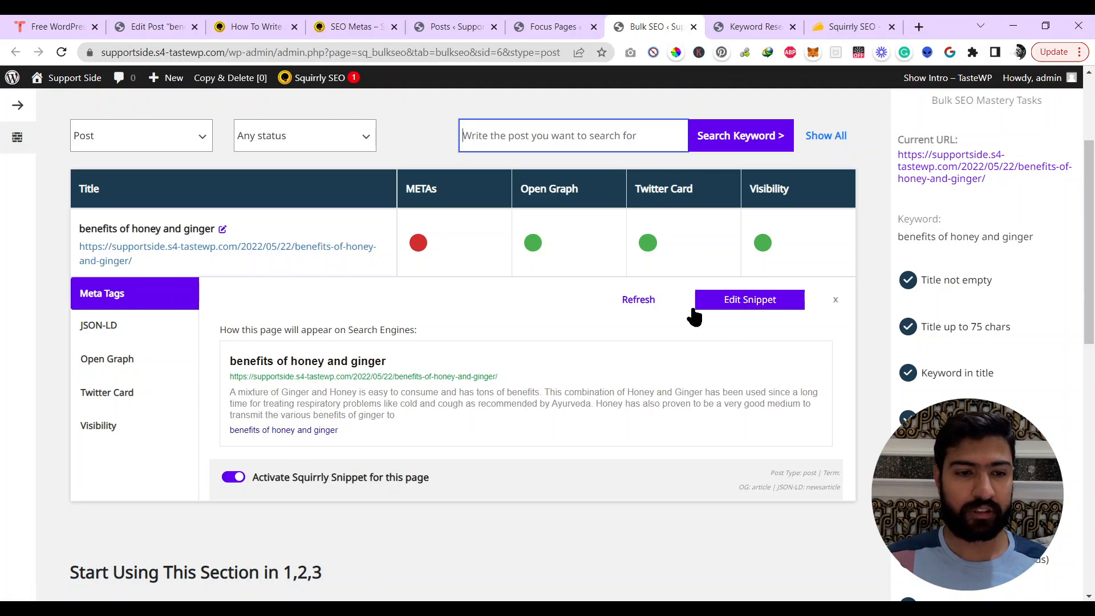
Try several JSON-LD schema types for the honey and ginger post and select Article
{"action": "left_click", "coordinate": [101, 341]}
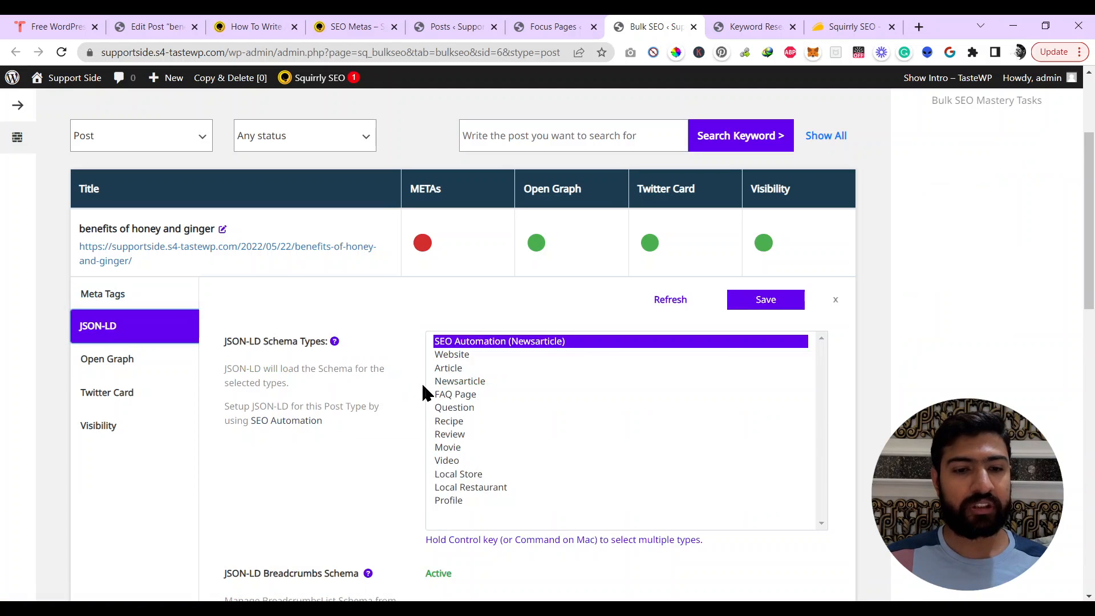
{"action": "scroll", "coordinate": [423, 393], "scroll_direction": "down", "scroll_amount": 3}
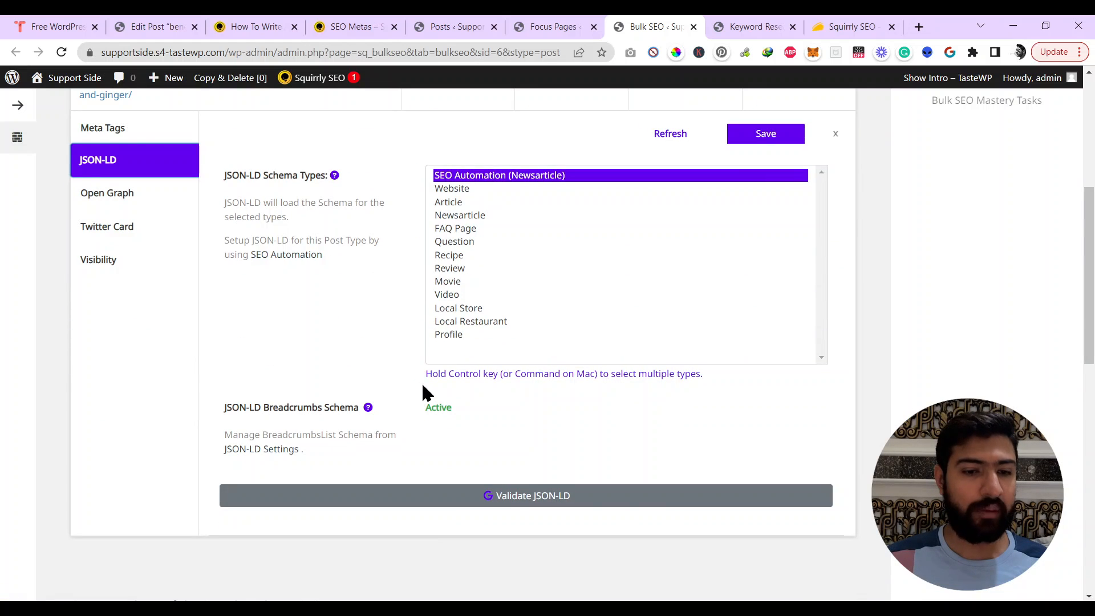
{"action": "left_click", "coordinate": [471, 202], "text": "ctrl"}
{"action": "left_click", "coordinate": [471, 202]}
{"action": "left_click", "coordinate": [474, 215], "text": "ctrl"}
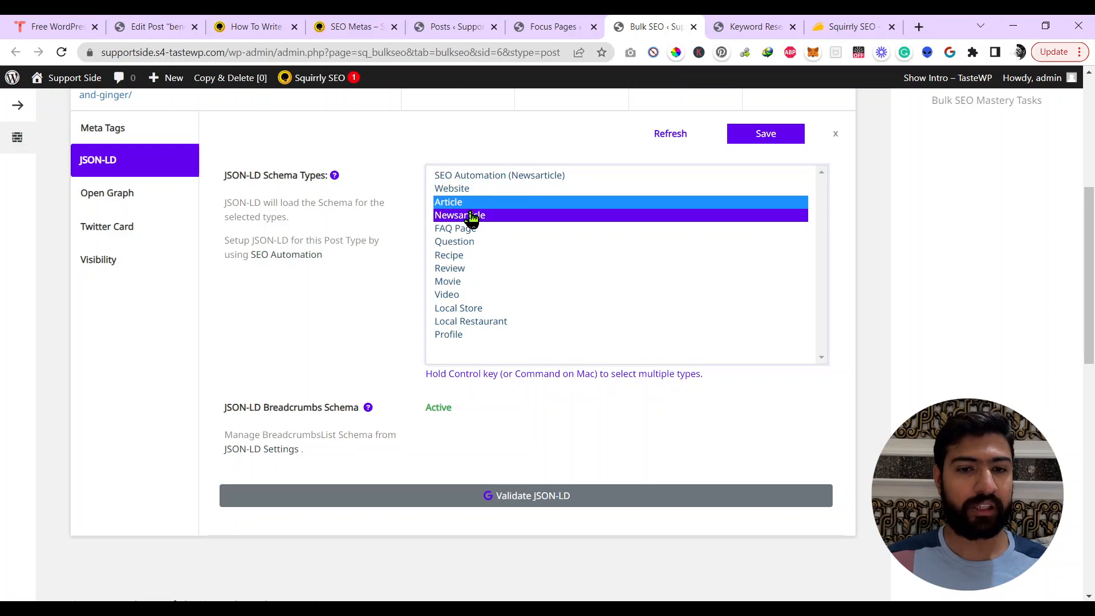
{"action": "left_click", "coordinate": [474, 215], "text": "ctrl"}
{"action": "left_click", "coordinate": [504, 178]}
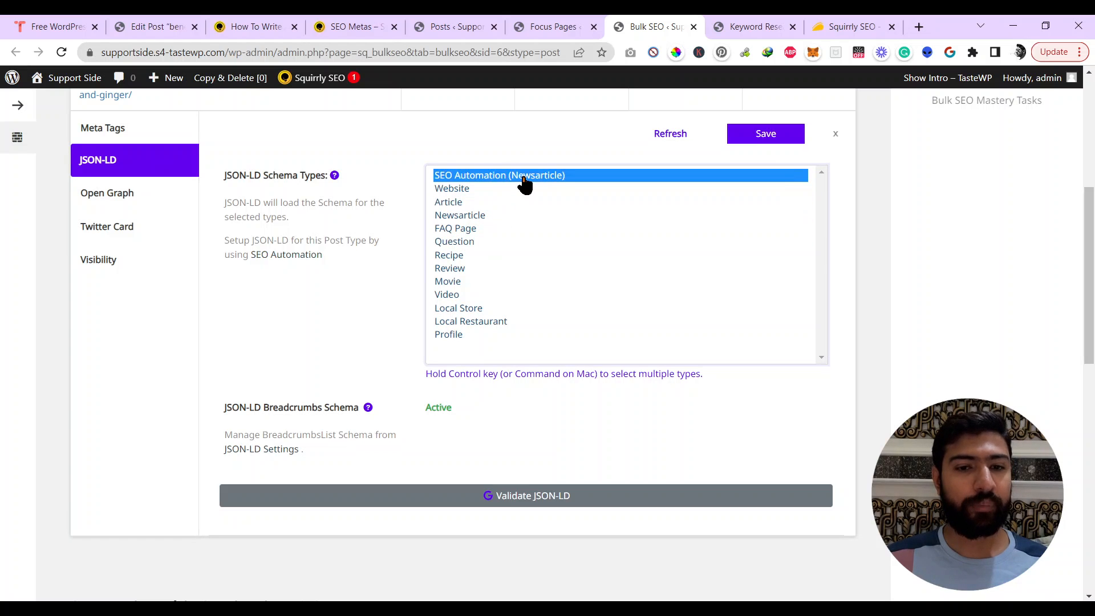
{"action": "left_click", "coordinate": [511, 202]}
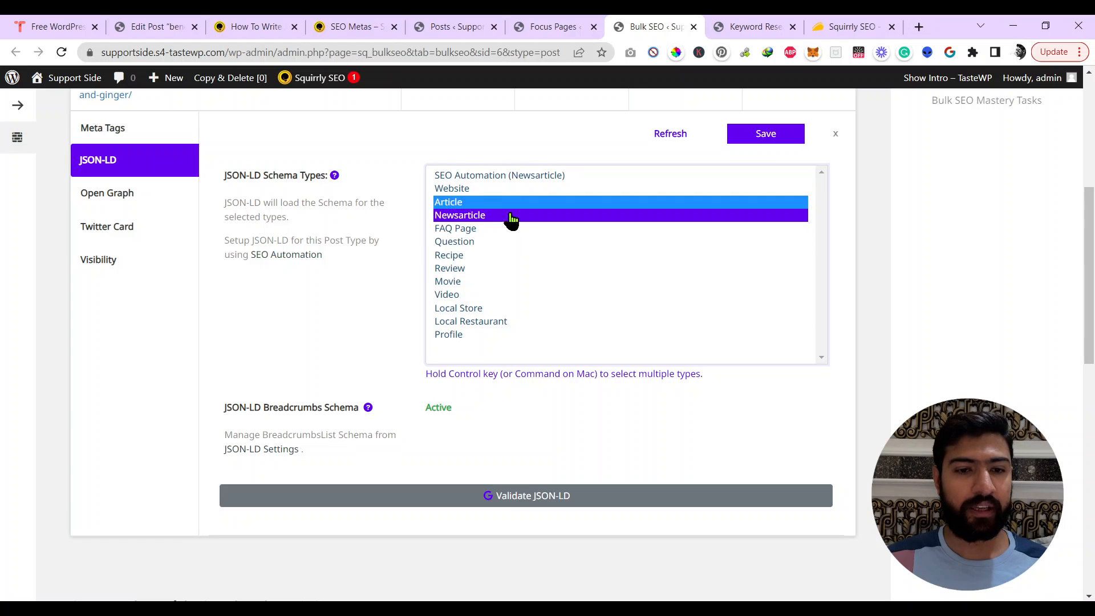
{"action": "left_click", "coordinate": [513, 228]}
{"action": "left_click", "coordinate": [511, 241]}
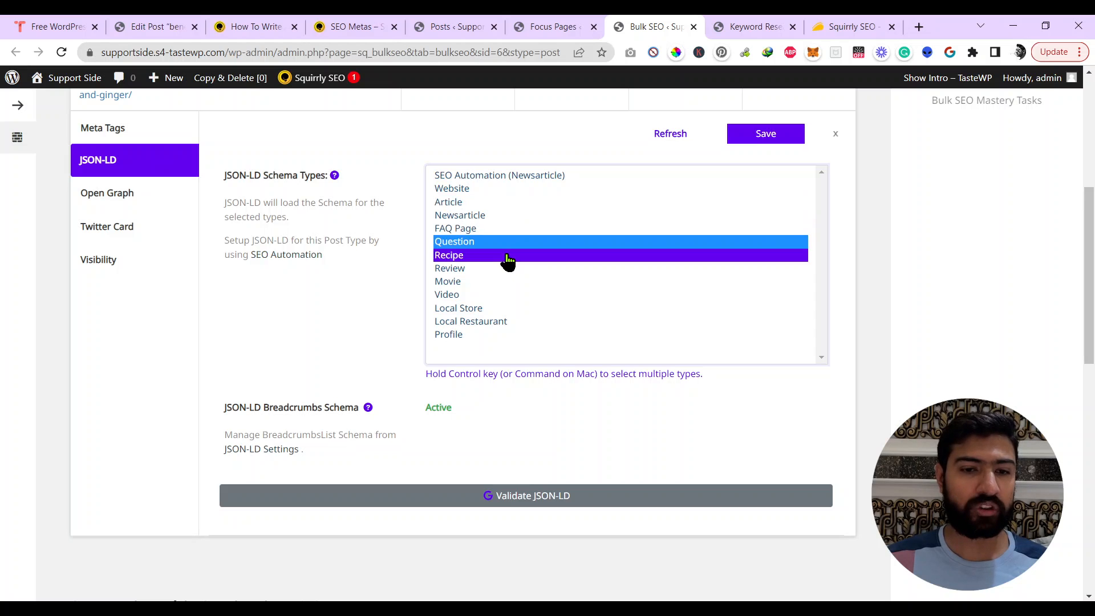
{"action": "left_click", "coordinate": [507, 256]}
{"action": "left_click", "coordinate": [507, 270]}
{"action": "left_click", "coordinate": [505, 308]}
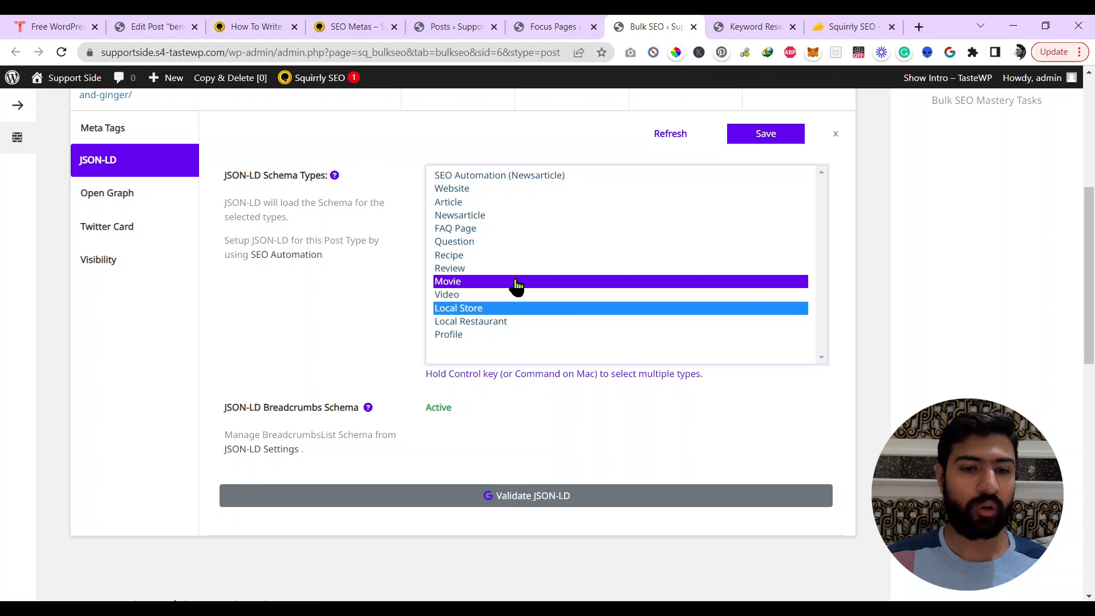
{"action": "left_click", "coordinate": [524, 203]}
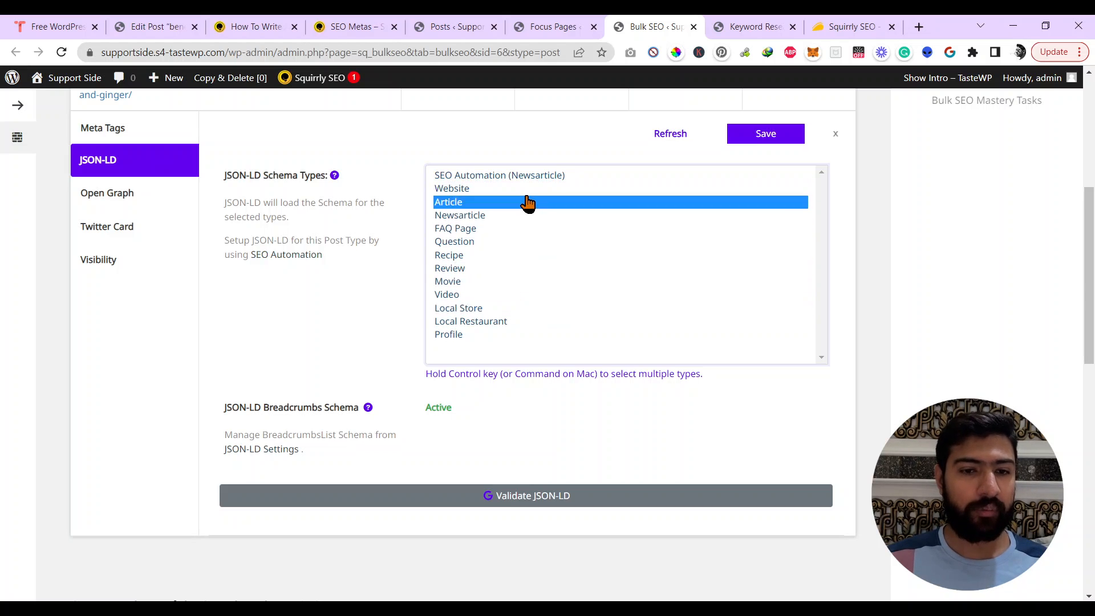
{"action": "left_click", "coordinate": [388, 282]}
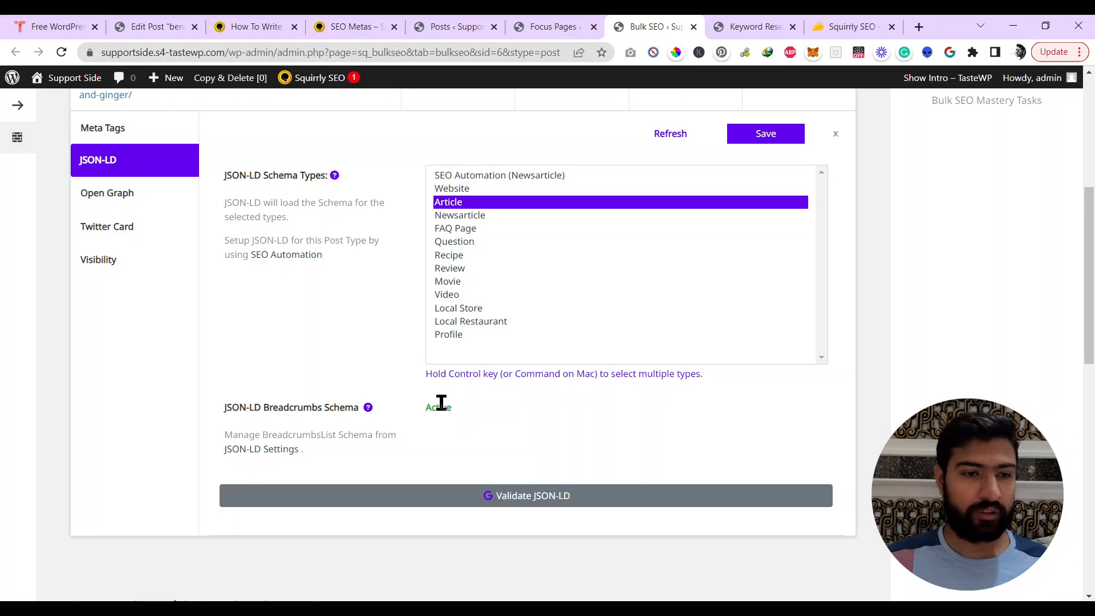
Review the post's Open Graph preview, Twitter Card preview and Visibility settings in Bulk SEO
{"action": "left_click", "coordinate": [167, 215]}
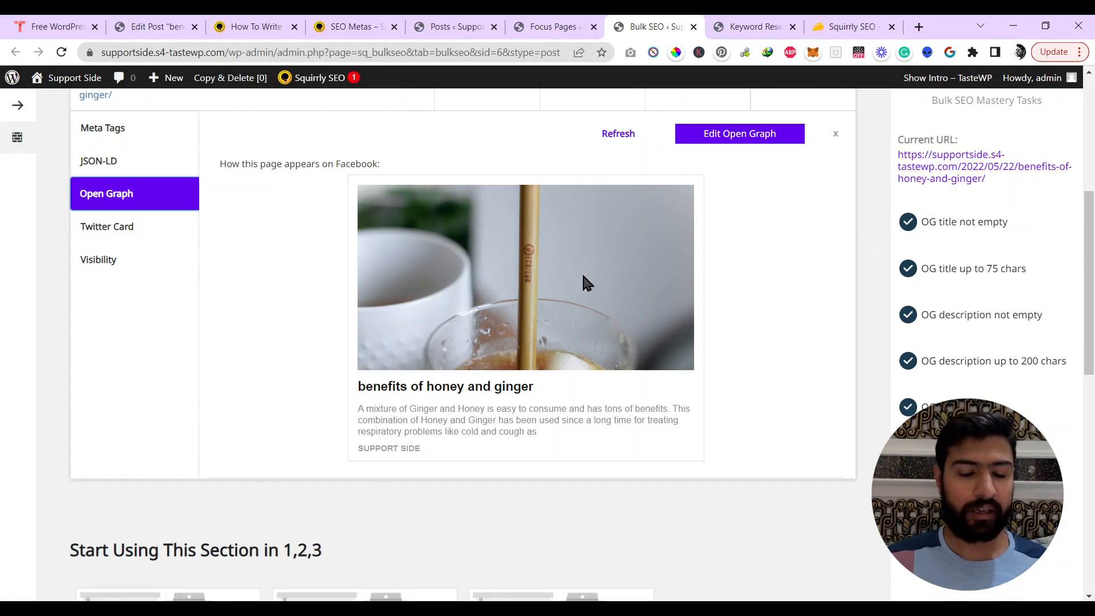
{"action": "left_click", "coordinate": [110, 227]}
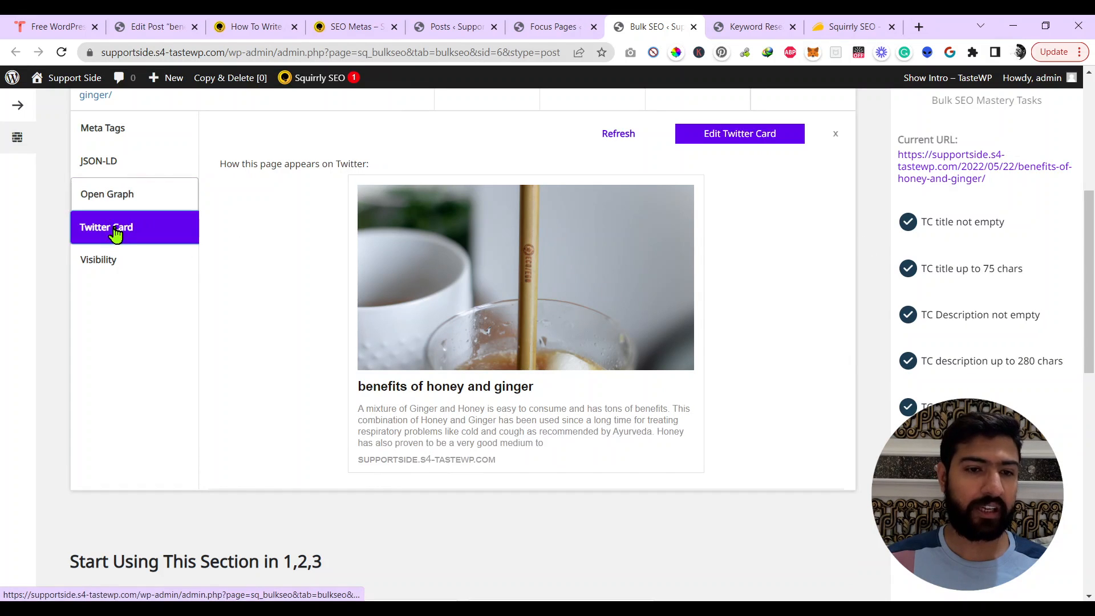
{"action": "left_click", "coordinate": [117, 261]}
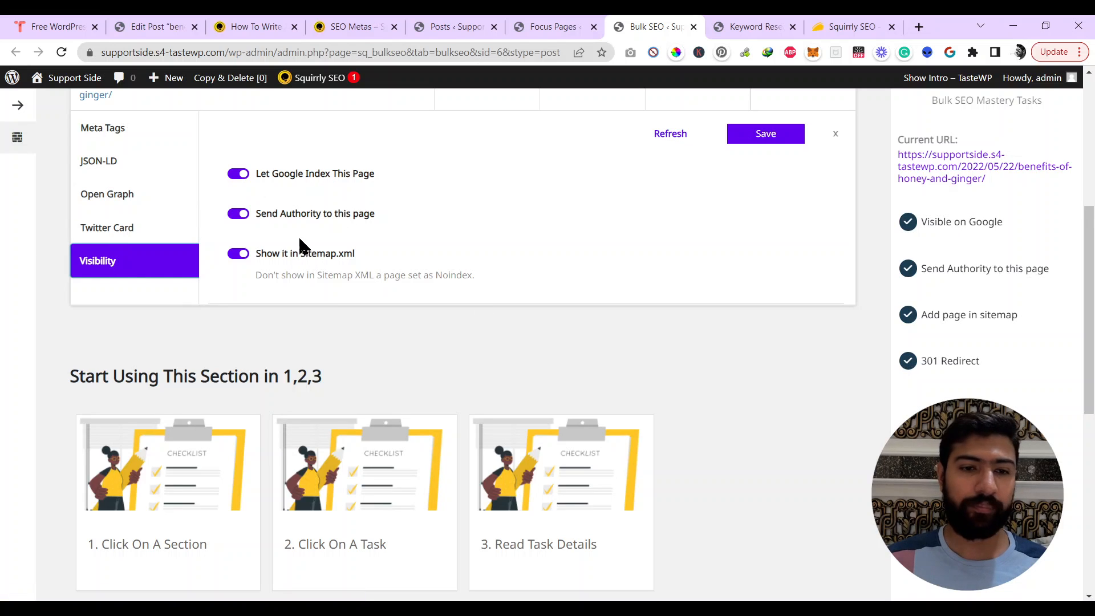
{"action": "scroll", "coordinate": [153, 218], "scroll_direction": "up", "scroll_amount": 6}
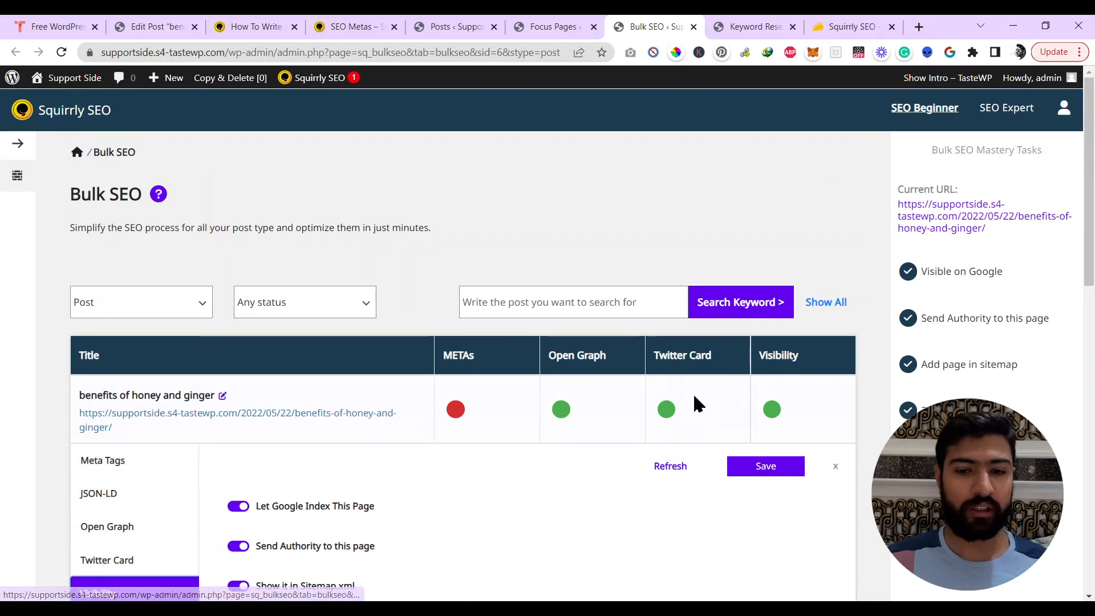
Open the post's METAs snippet for editing and examine the title, meta description and keyword fields
{"action": "left_click", "coordinate": [458, 415]}
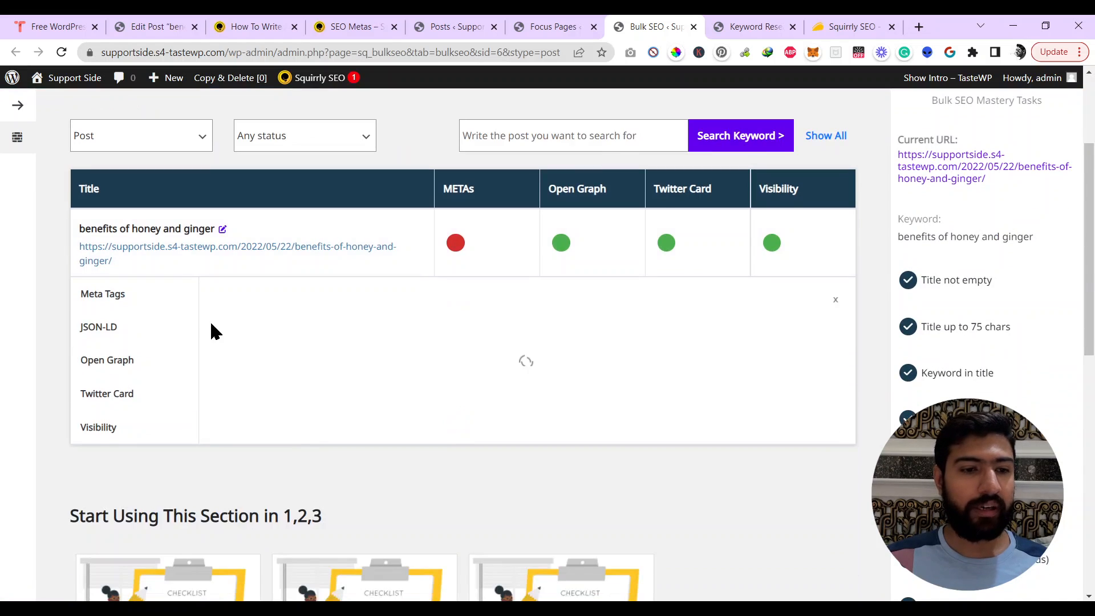
{"action": "left_click", "coordinate": [741, 300]}
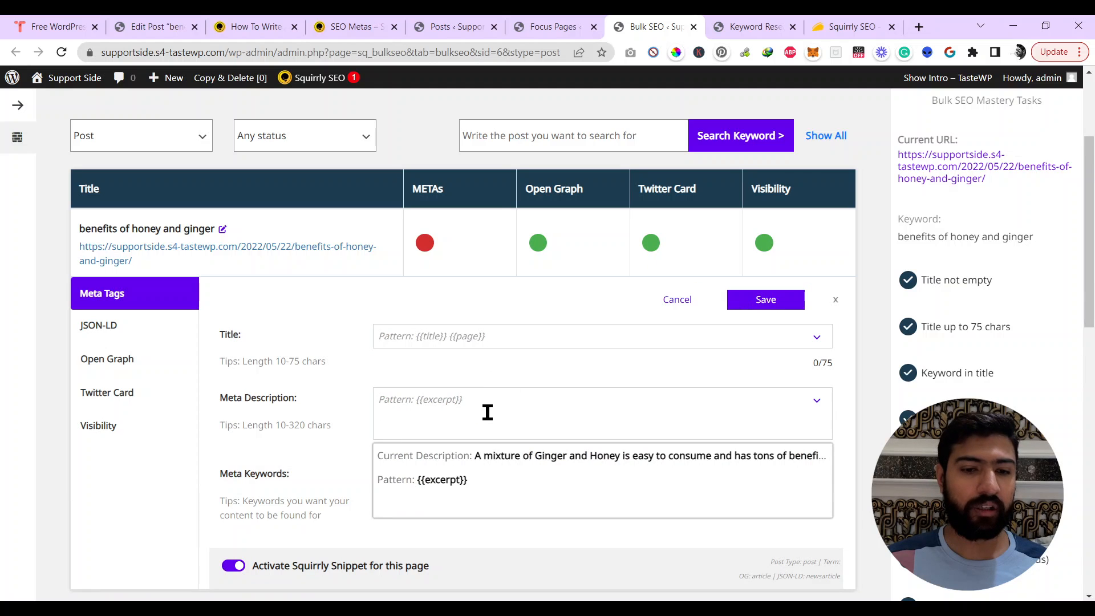
{"action": "scroll", "coordinate": [366, 379], "scroll_direction": "down", "scroll_amount": 3}
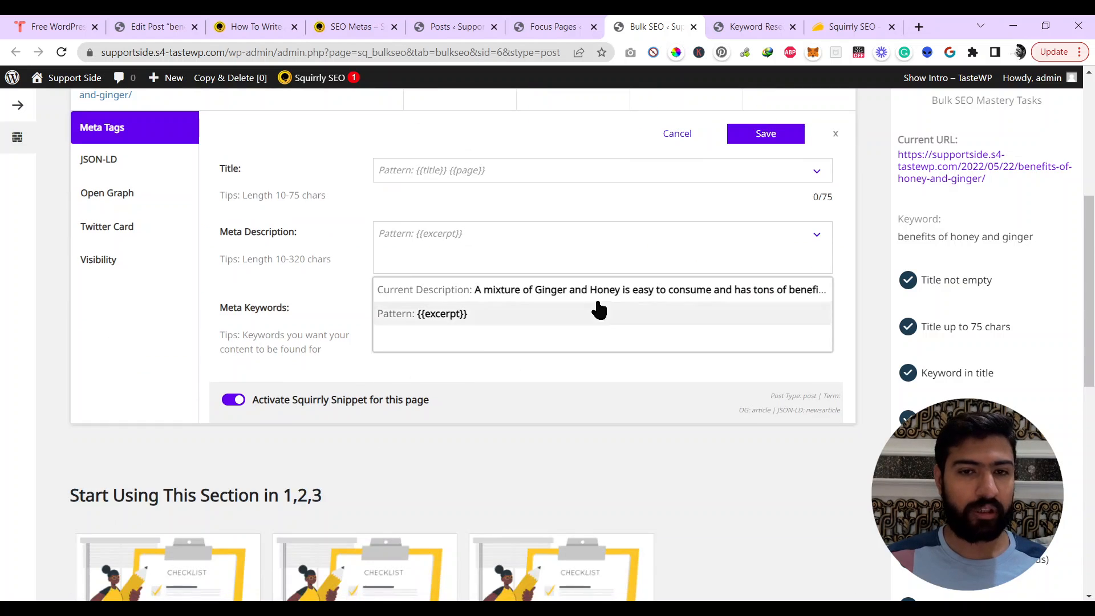
Return to the focus page audit and read the Platform SEO factor's "Enhance your sitemap" task details
{"action": "left_click", "coordinate": [562, 25]}
{"action": "scroll", "coordinate": [736, 351], "scroll_direction": "down", "scroll_amount": 3}
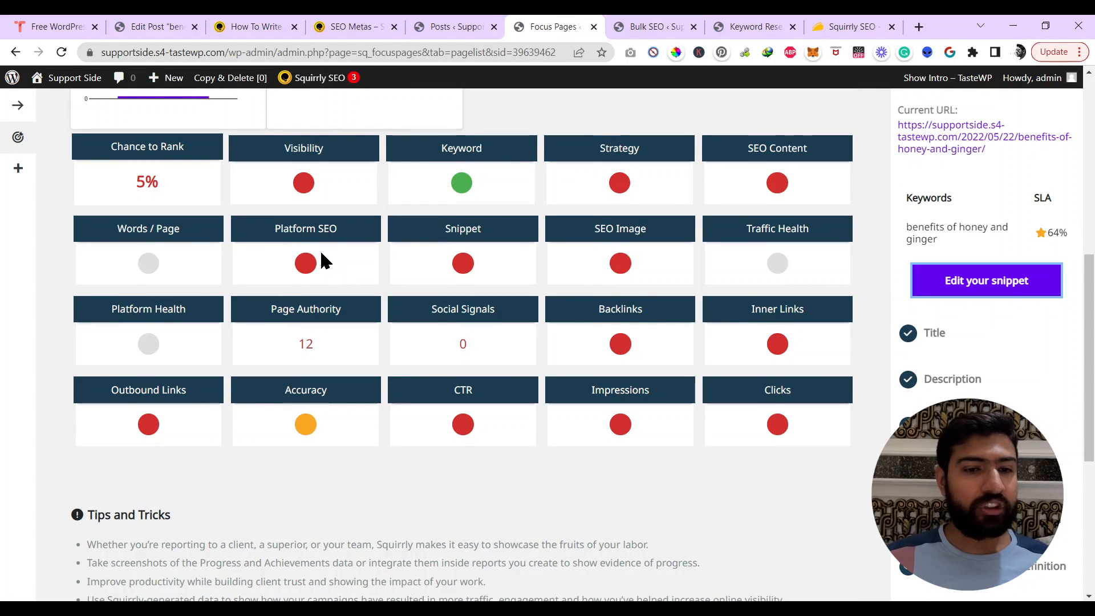
{"action": "left_click", "coordinate": [306, 263]}
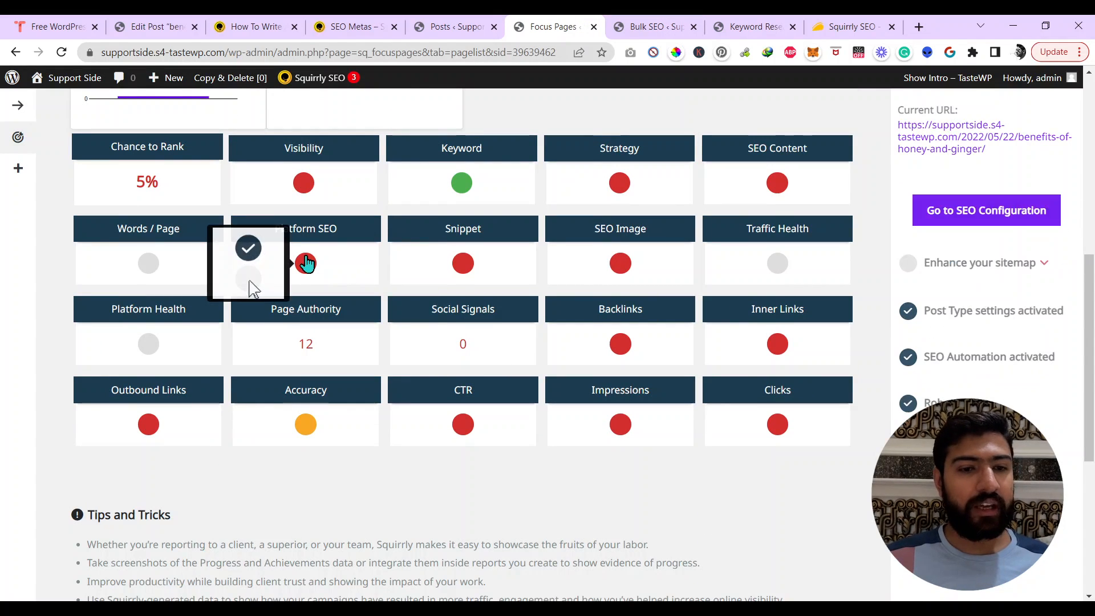
{"action": "left_click", "coordinate": [1044, 265]}
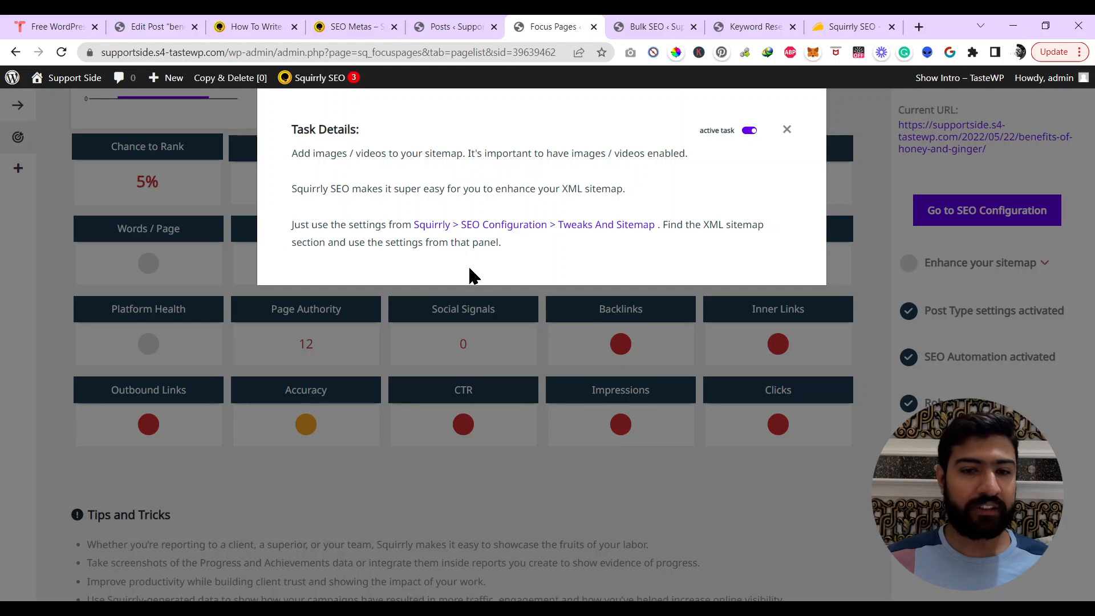
In Tweaks And Sitemap, disable the Archive, Tags and Categories sitemaps and save the settings
{"action": "left_click", "coordinate": [545, 229]}
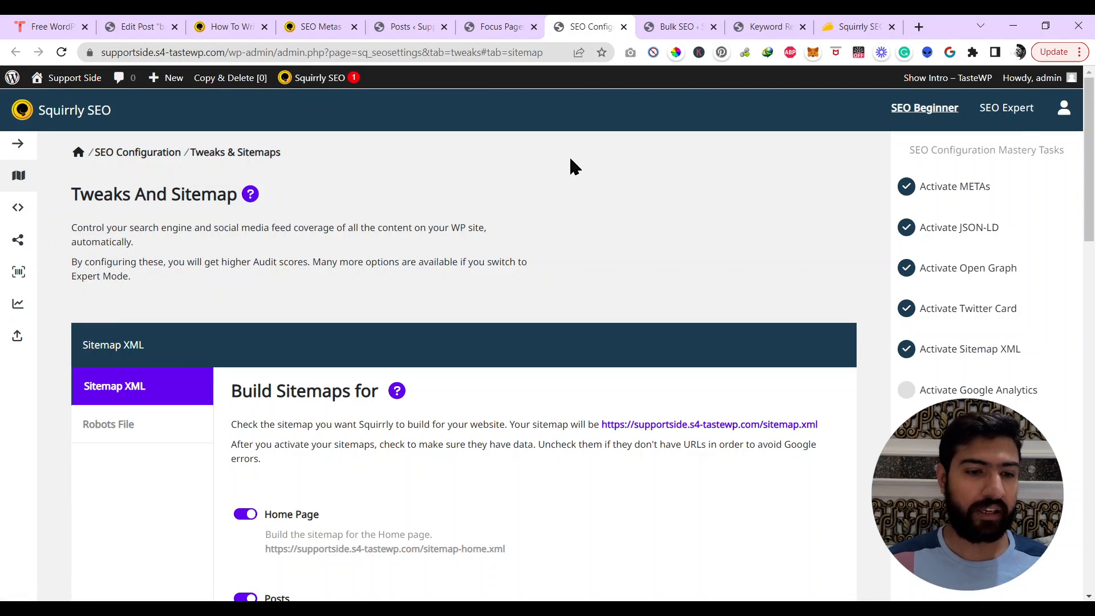
{"action": "scroll", "coordinate": [632, 150], "scroll_direction": "down", "scroll_amount": 8}
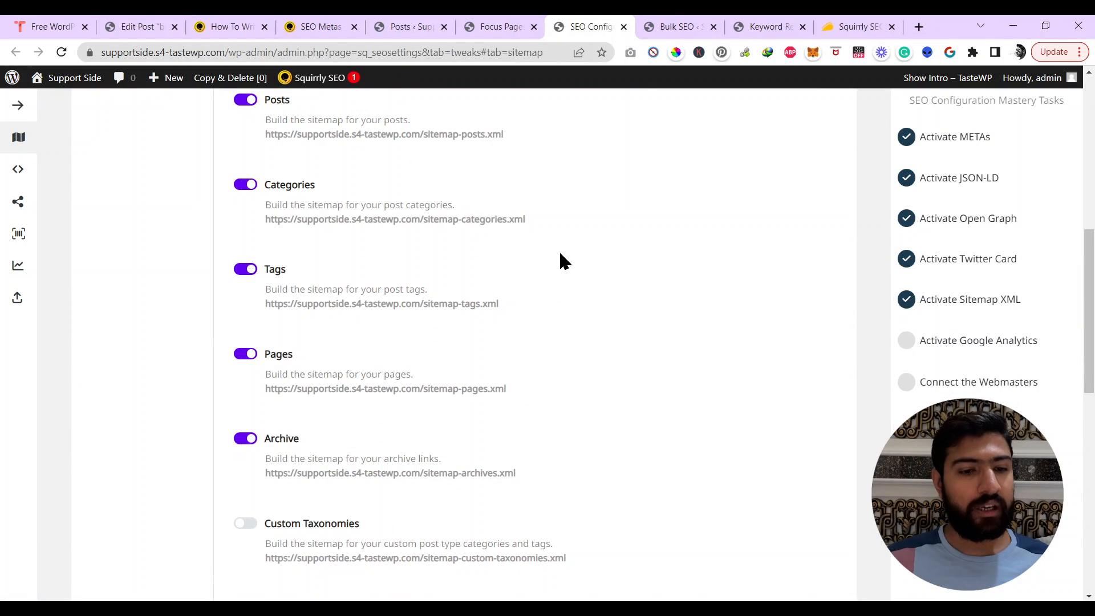
{"action": "left_click", "coordinate": [248, 447]}
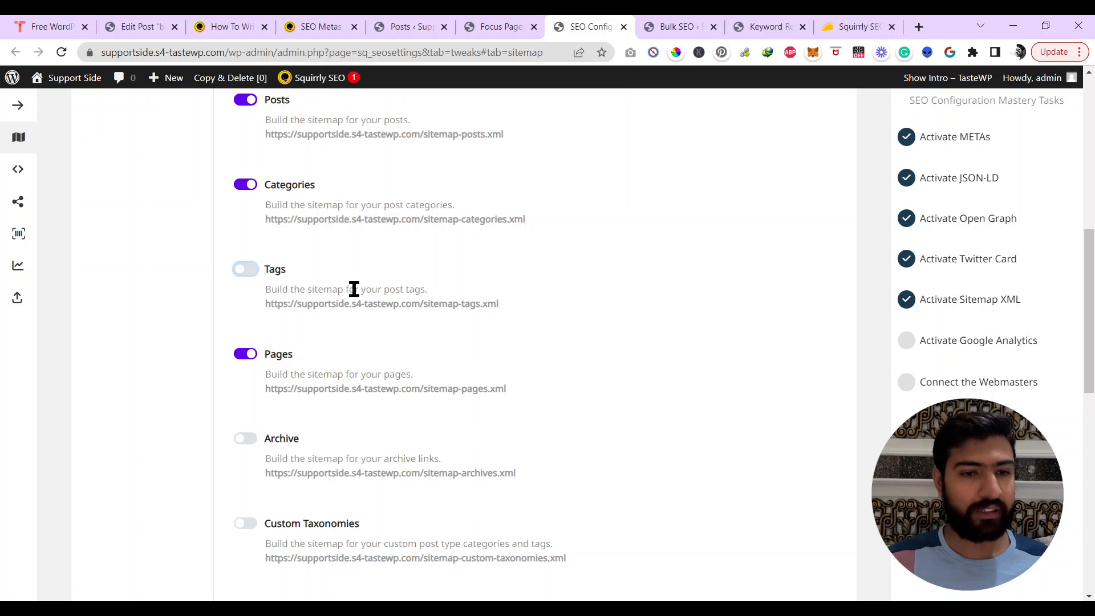
{"action": "left_click", "coordinate": [246, 187]}
{"action": "scroll", "coordinate": [281, 235], "scroll_direction": "up", "scroll_amount": 3}
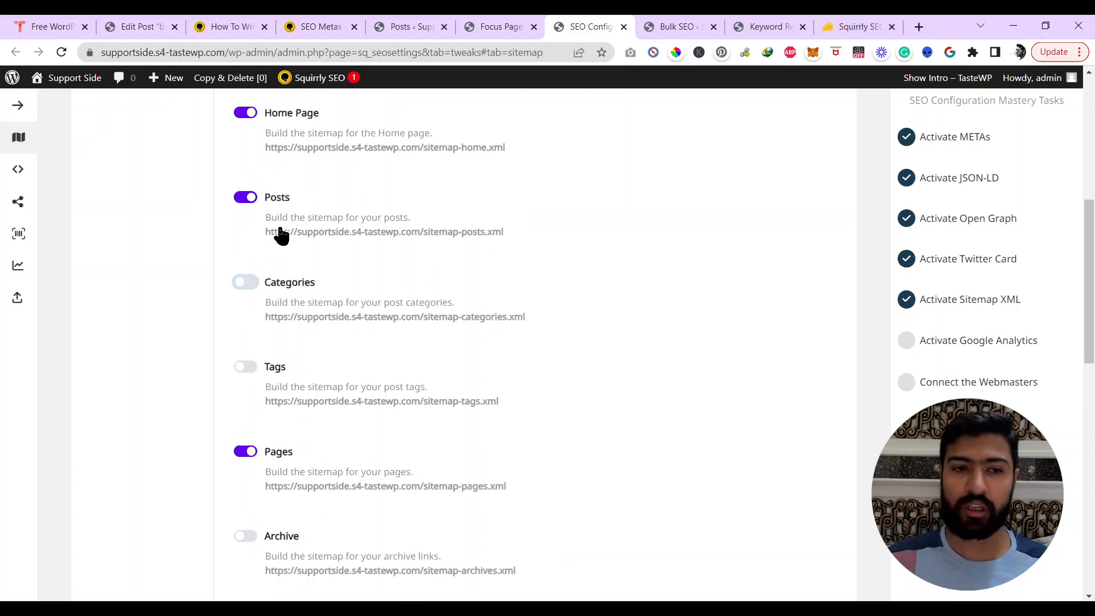
{"action": "scroll", "coordinate": [290, 234], "scroll_direction": "up", "scroll_amount": 5}
{"action": "scroll", "coordinate": [302, 237], "scroll_direction": "down", "scroll_amount": 5}
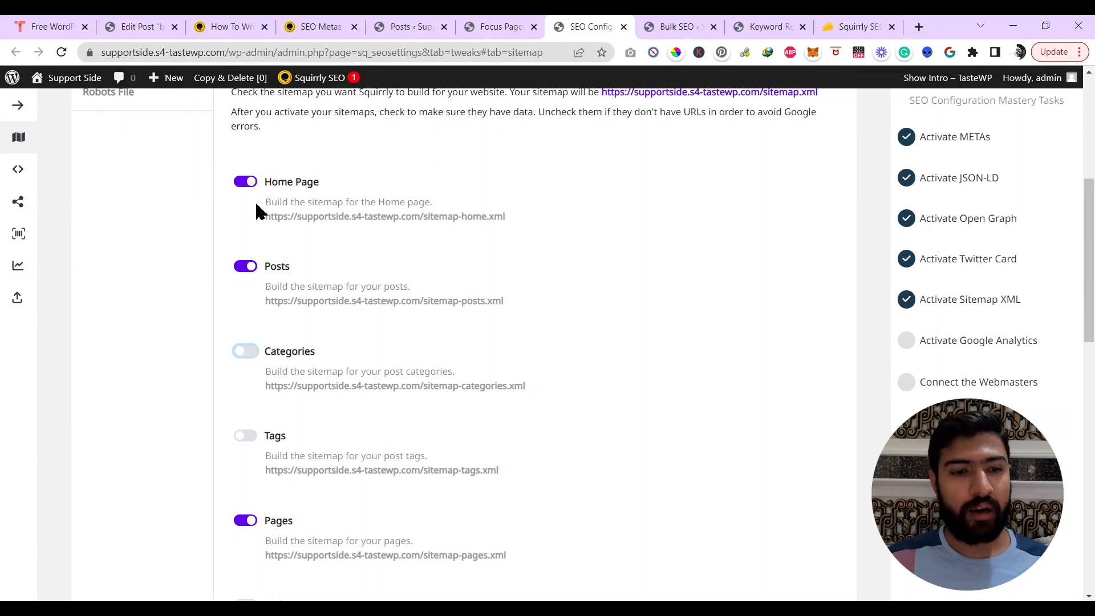
{"action": "scroll", "coordinate": [283, 285], "scroll_direction": "down", "scroll_amount": 9}
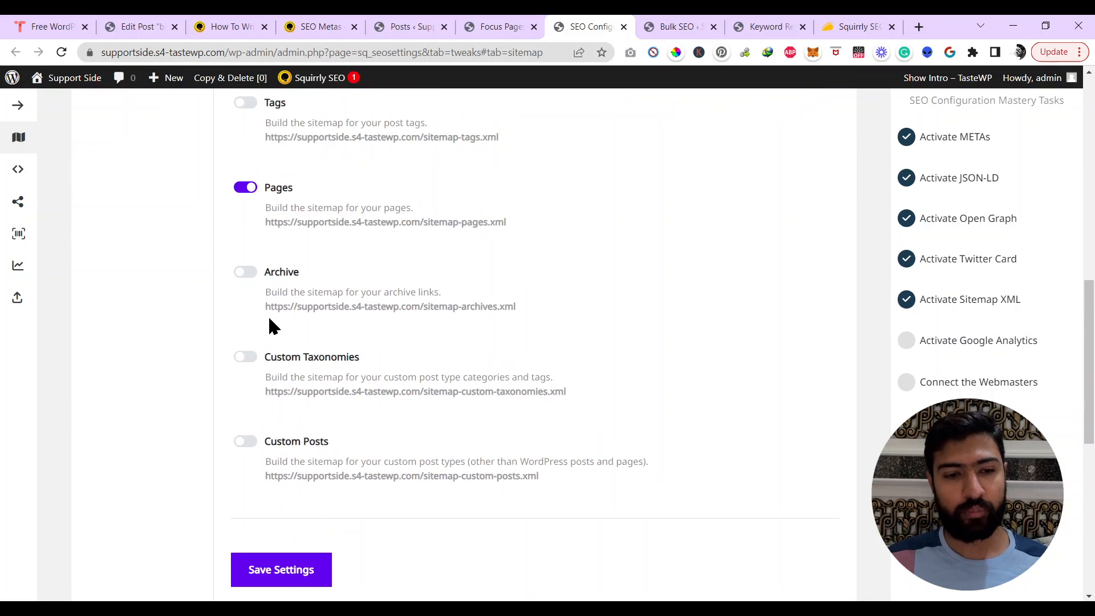
{"action": "left_click", "coordinate": [260, 417]}
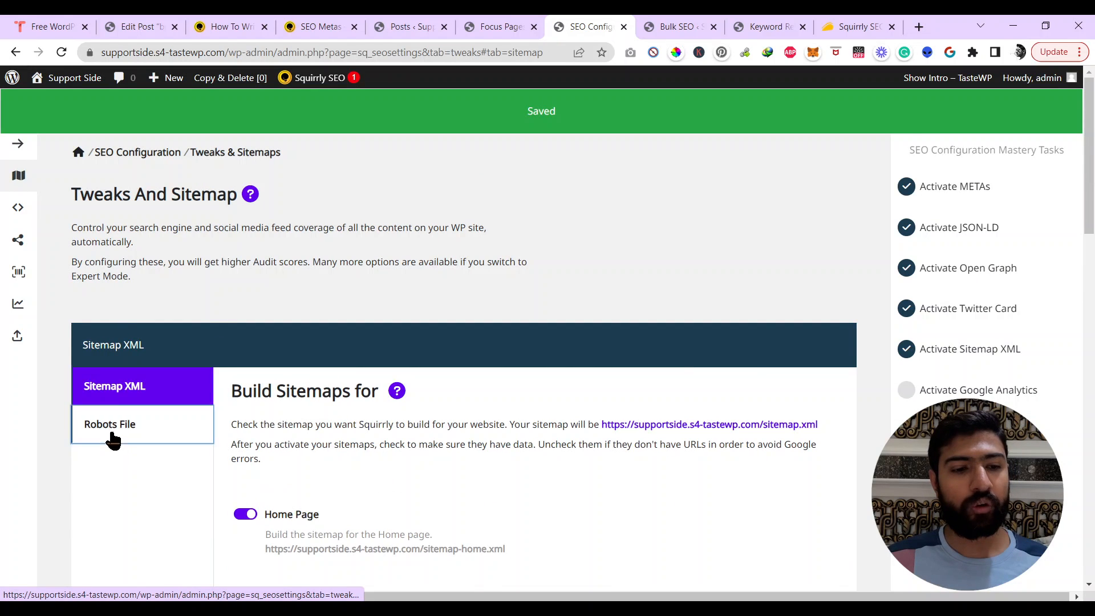
Review the Robots File rules, return to the focus page audit and close the sitemap task details
{"action": "left_click", "coordinate": [109, 428]}
{"action": "scroll", "coordinate": [748, 361], "scroll_direction": "down", "scroll_amount": 3}
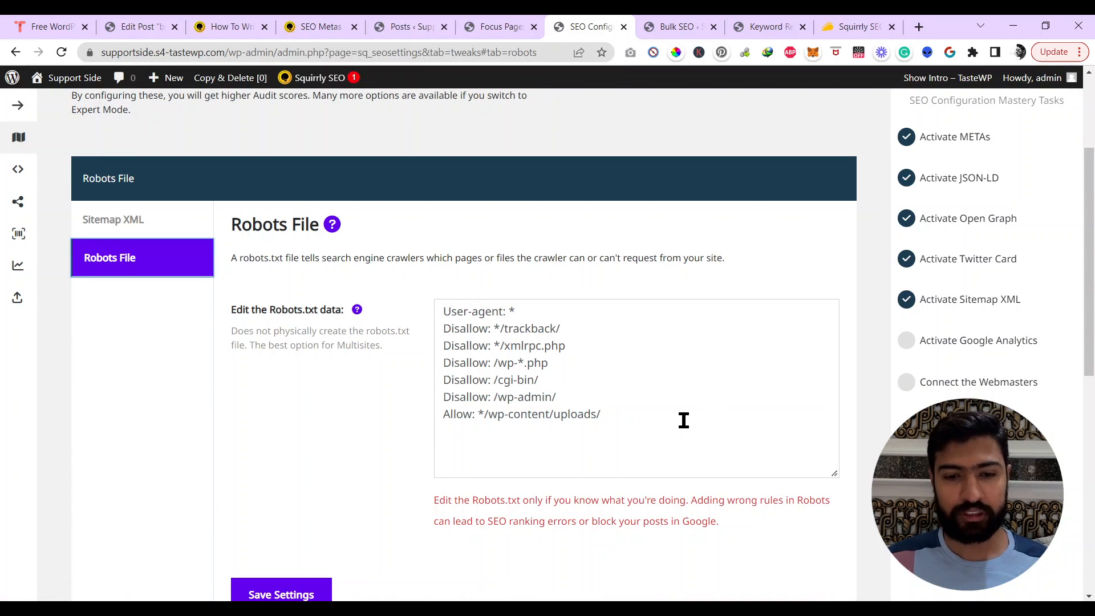
{"action": "scroll", "coordinate": [274, 528], "scroll_direction": "down", "scroll_amount": 3}
{"action": "left_click", "coordinate": [491, 26]}
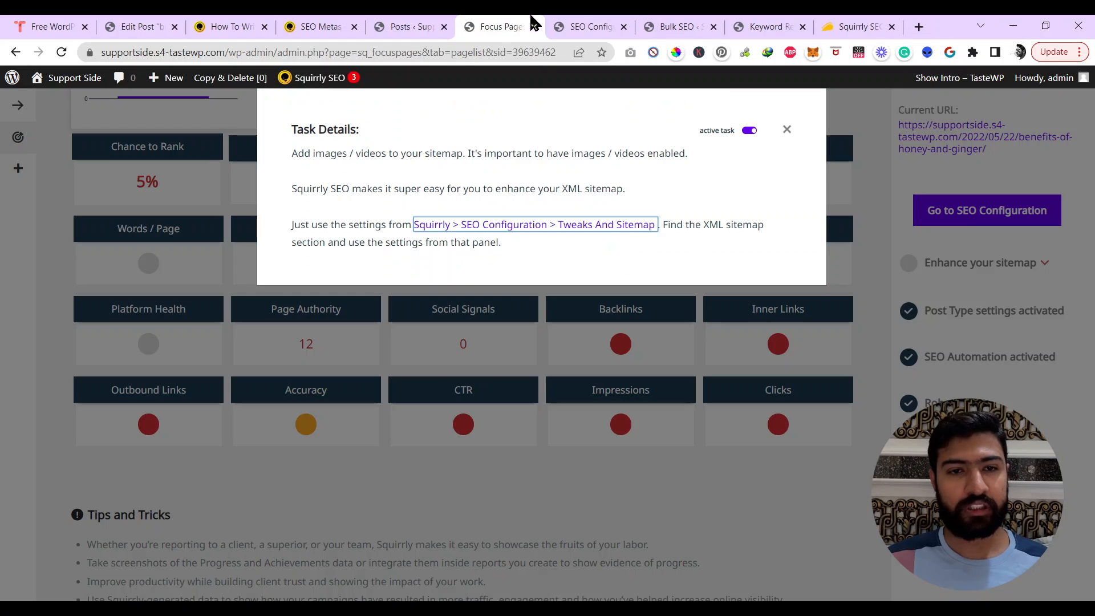
{"action": "left_click", "coordinate": [788, 129]}
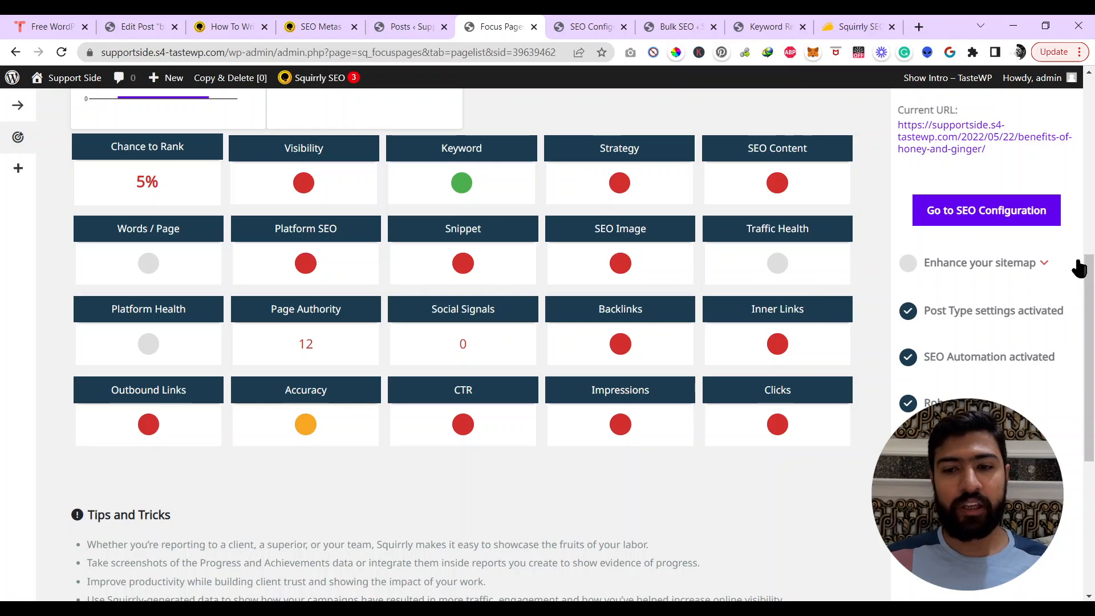
Deactivate the "Enhance your sitemap" task in the focus page's Platform SEO factor
{"action": "left_click", "coordinate": [1048, 263]}
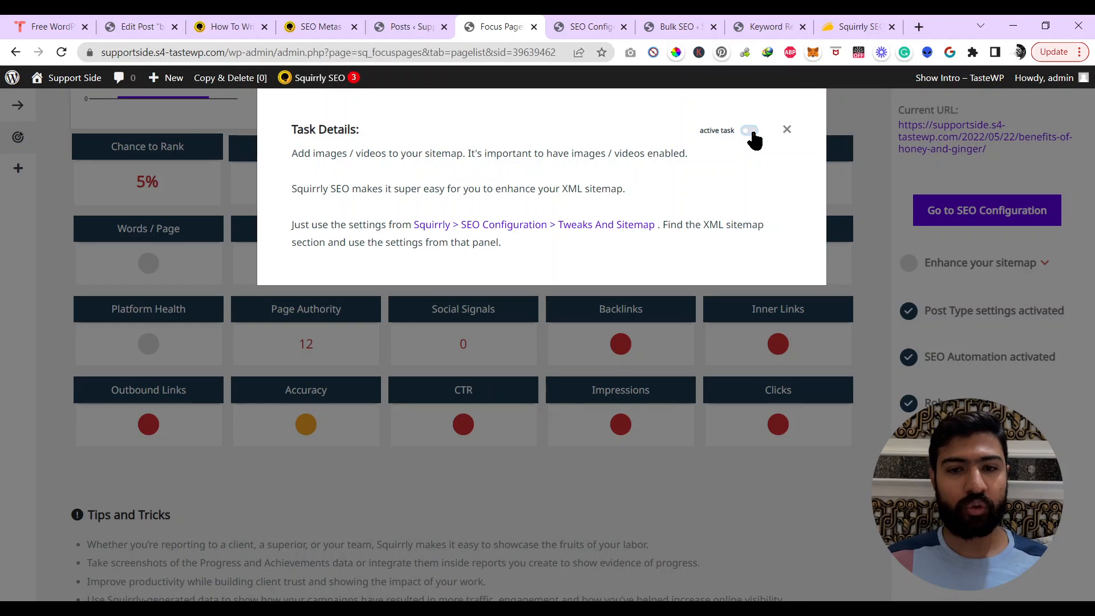
{"action": "left_click", "coordinate": [751, 132]}
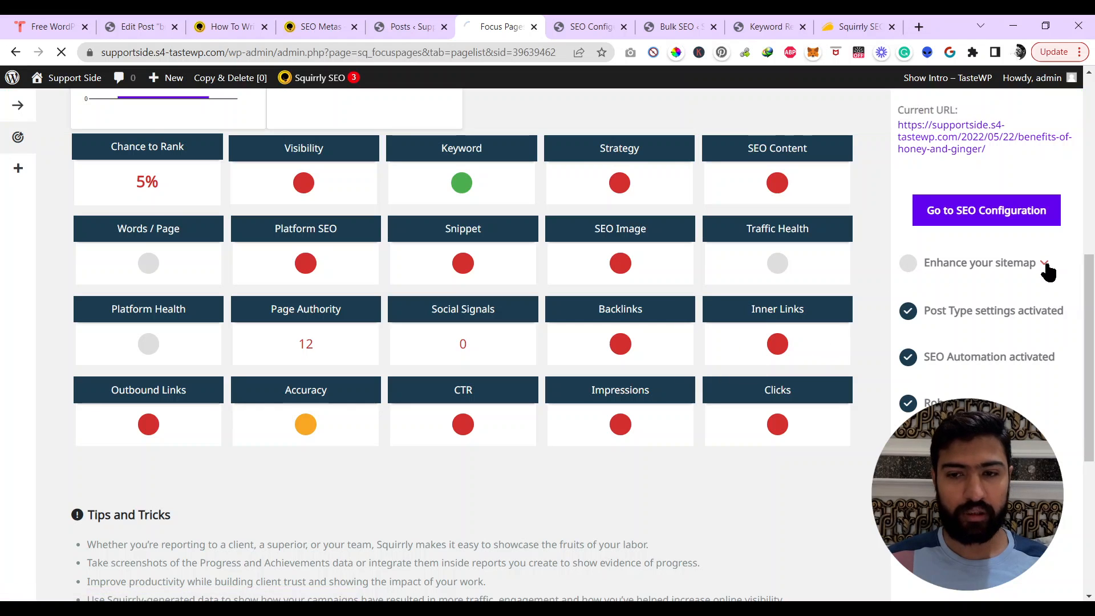
{"action": "left_click", "coordinate": [1048, 265]}
{"action": "left_click", "coordinate": [748, 131]}
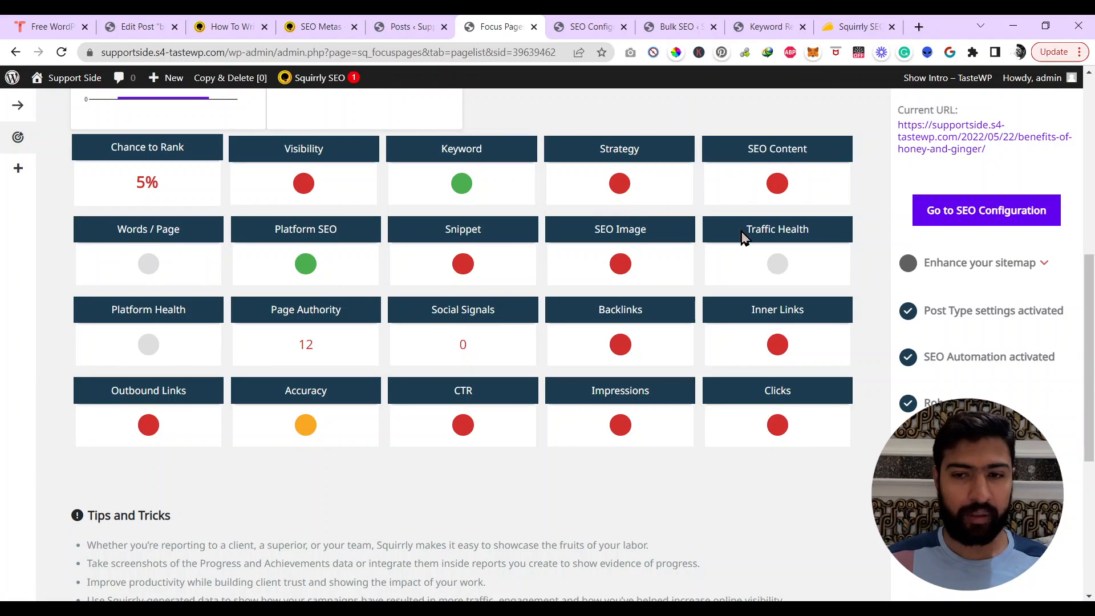
Review the Snippet and SEO Image factors, reading the "Keyword in filename" task details
{"action": "left_click", "coordinate": [466, 268]}
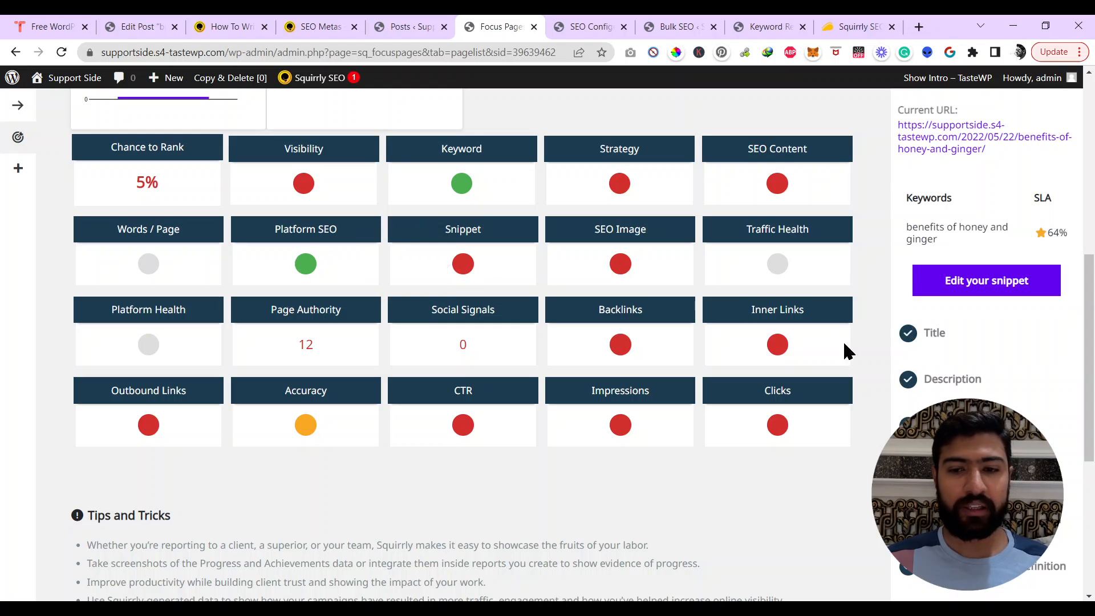
{"action": "left_click", "coordinate": [649, 268]}
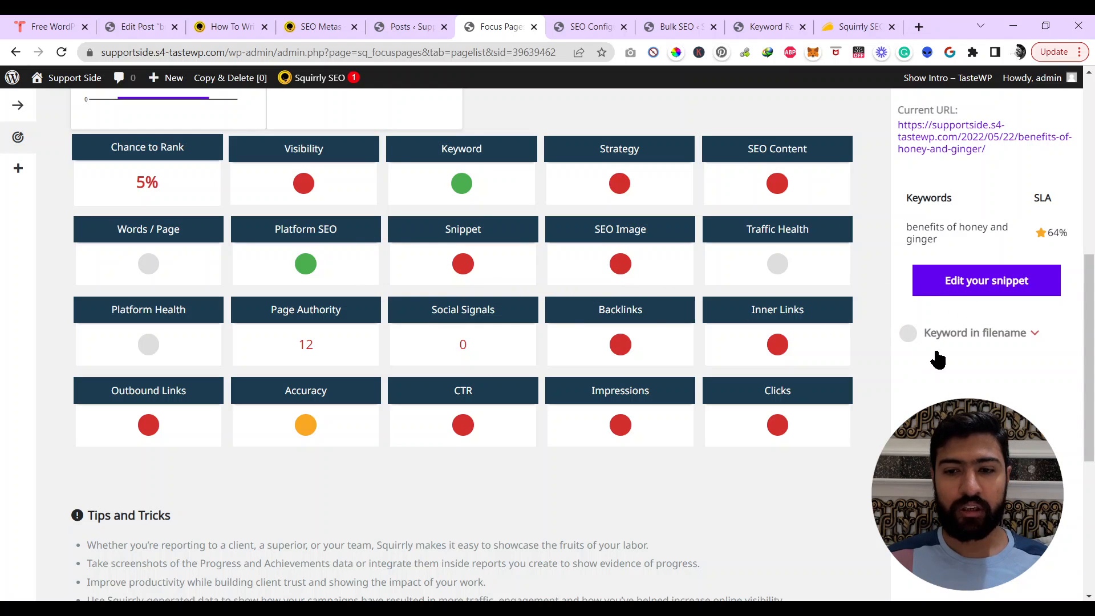
{"action": "left_click", "coordinate": [1035, 335]}
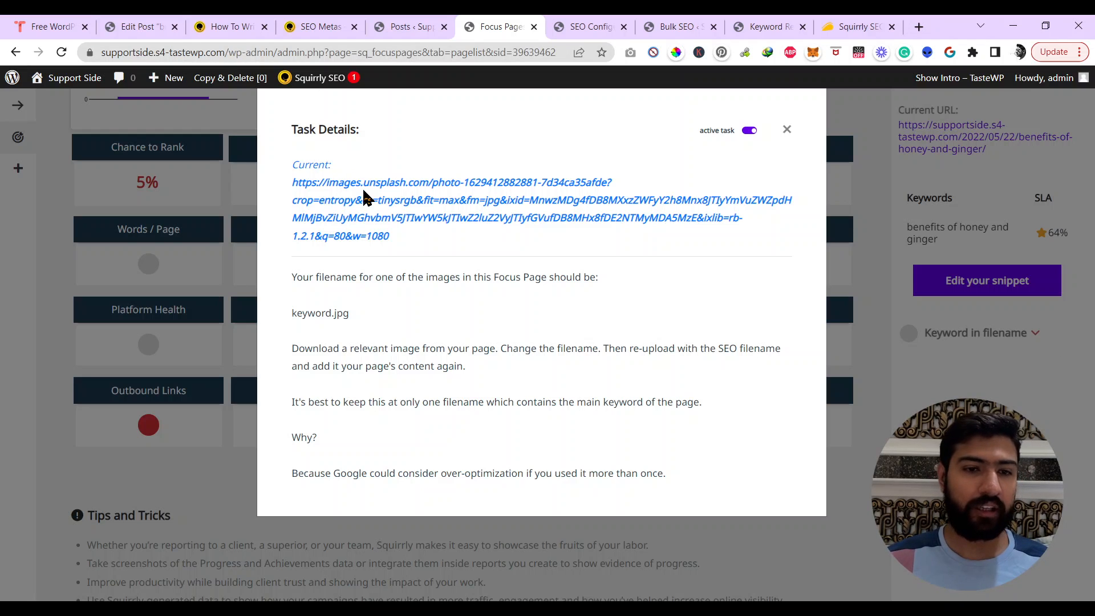
{"action": "left_click", "coordinate": [790, 129]}
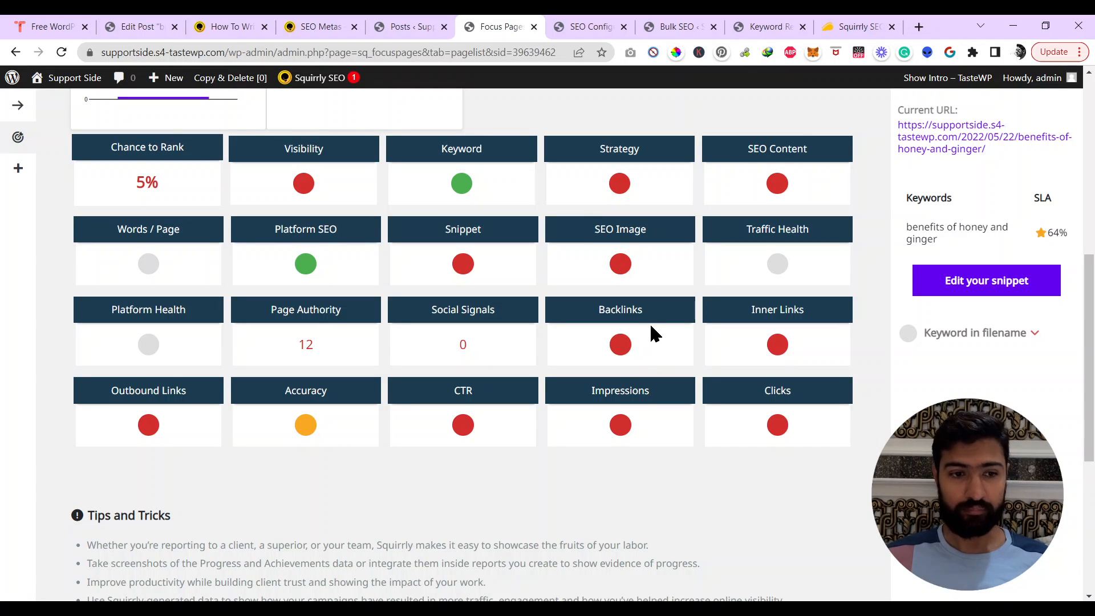
Read the CTR factor's "Clickthrough rate" task details and check the Impressions and Clicks factors
{"action": "left_click", "coordinate": [477, 429]}
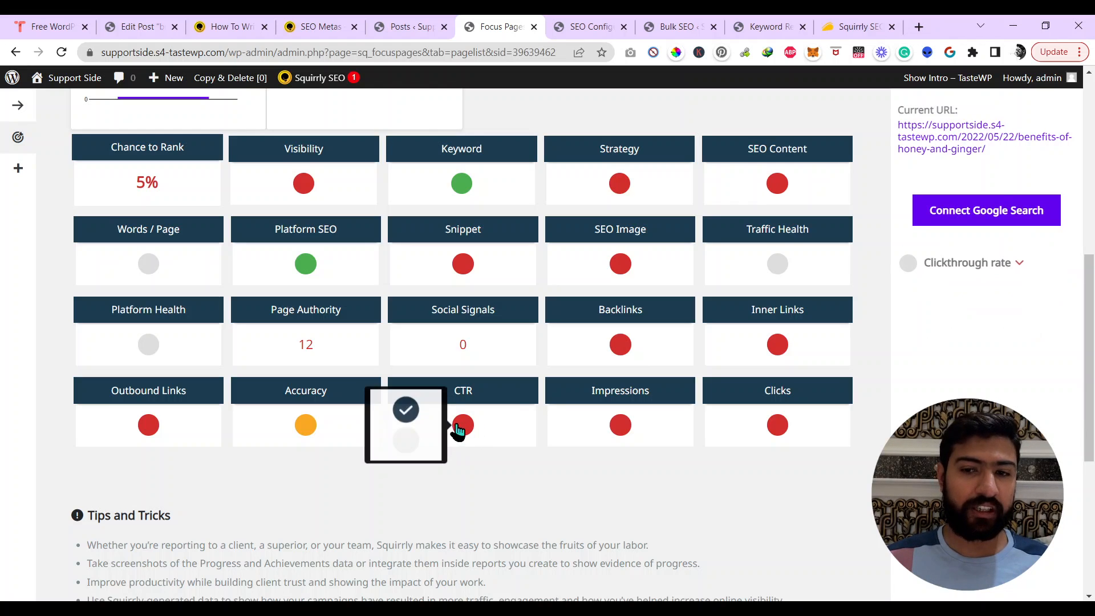
{"action": "left_click", "coordinate": [1016, 264]}
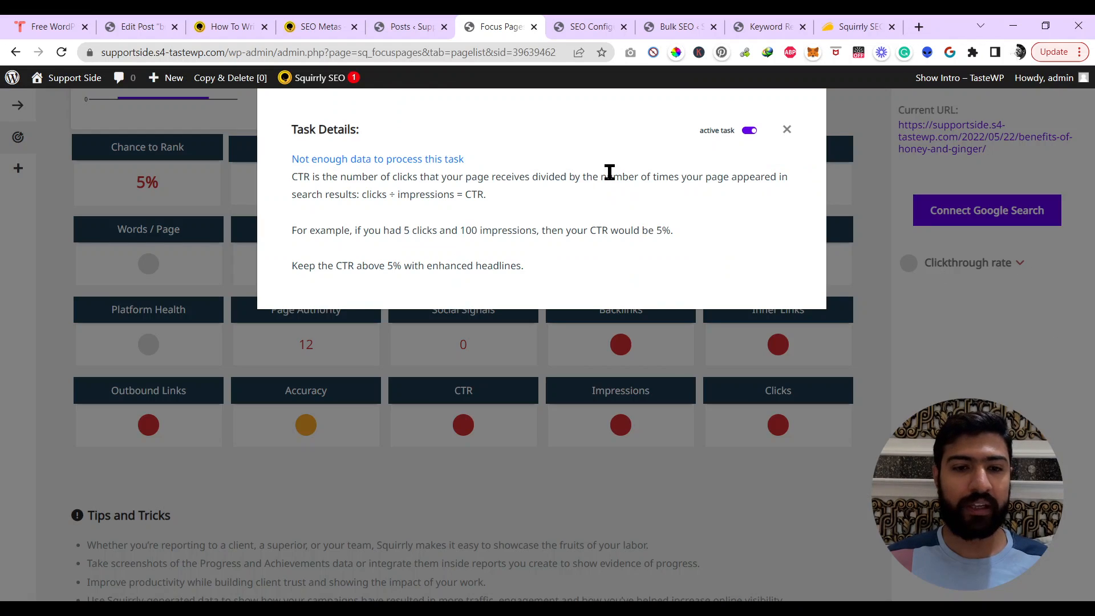
{"action": "left_click", "coordinate": [787, 130]}
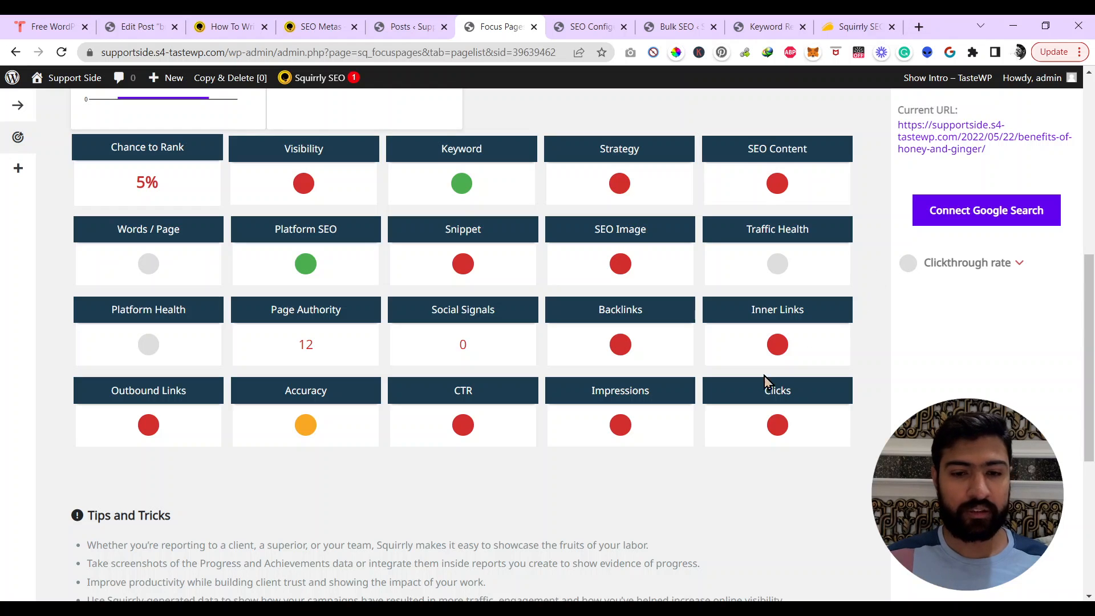
{"action": "left_click", "coordinate": [610, 435]}
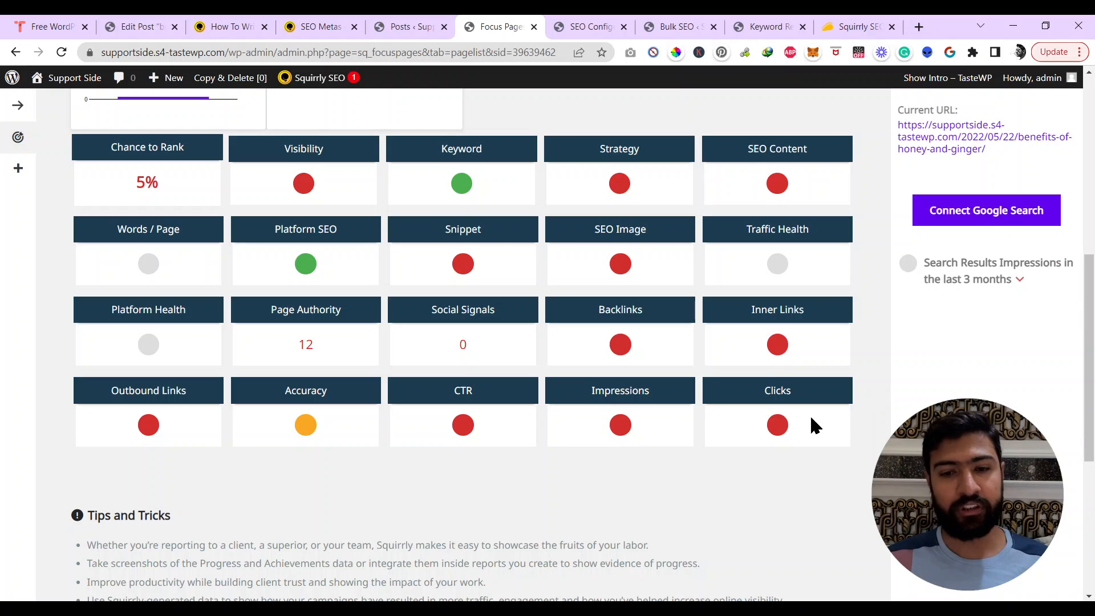
{"action": "left_click", "coordinate": [778, 427]}
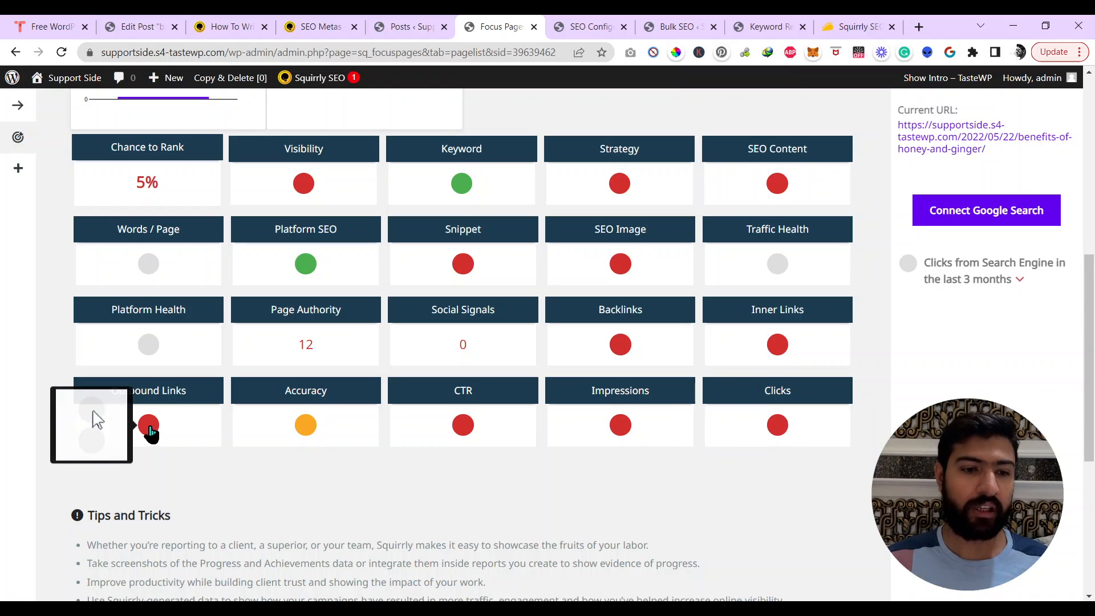
Read the "Maintain authority" task details of the Outbound Links factor and close them
{"action": "left_click", "coordinate": [94, 420]}
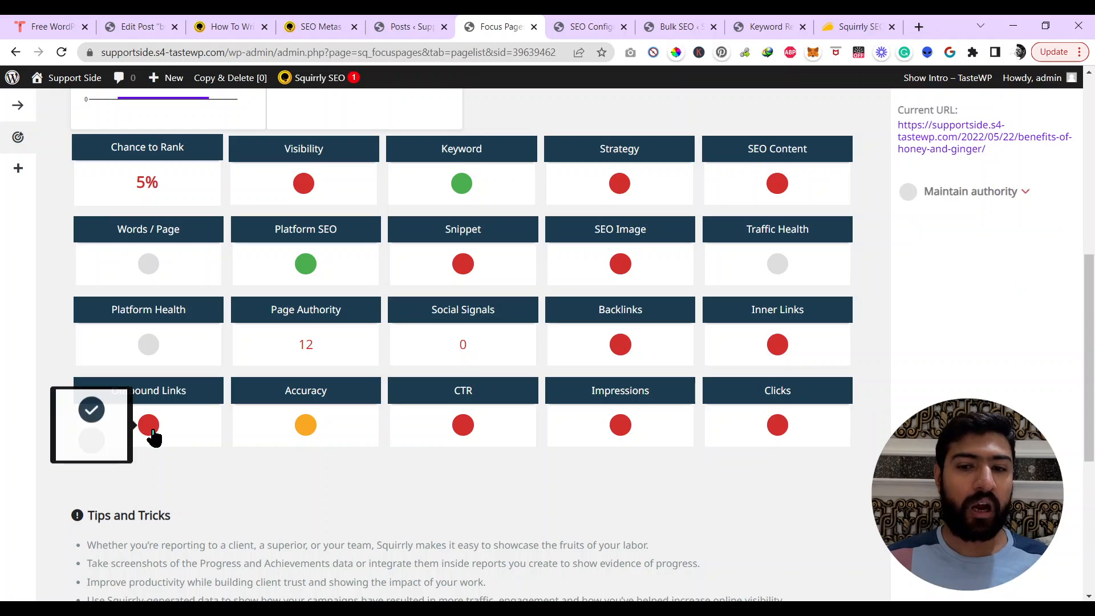
{"action": "left_click", "coordinate": [1027, 193]}
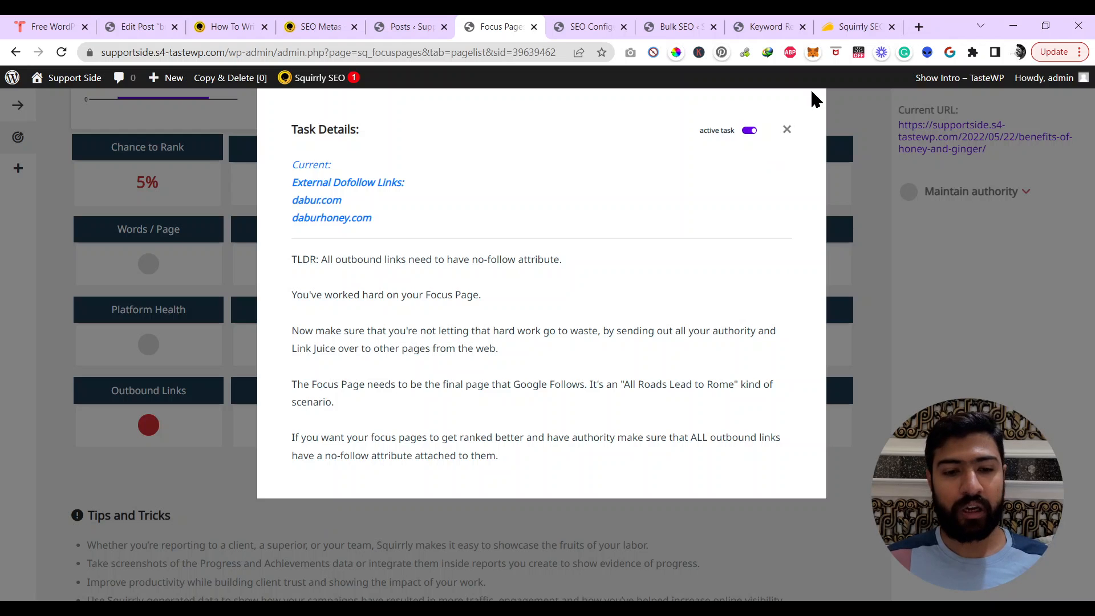
{"action": "left_click", "coordinate": [786, 132]}
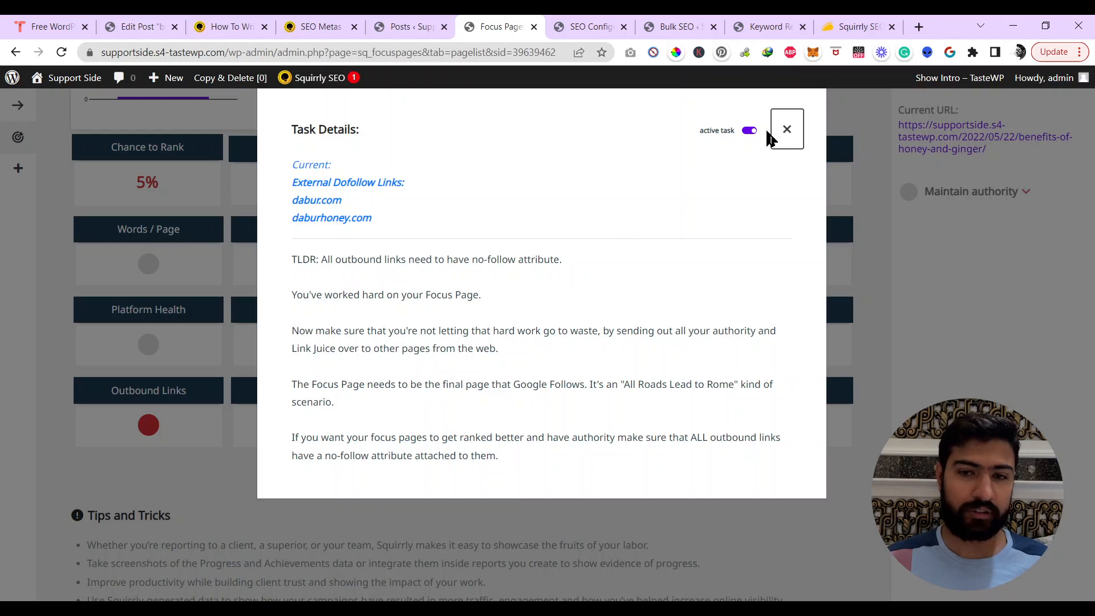
{"action": "left_click", "coordinate": [786, 129]}
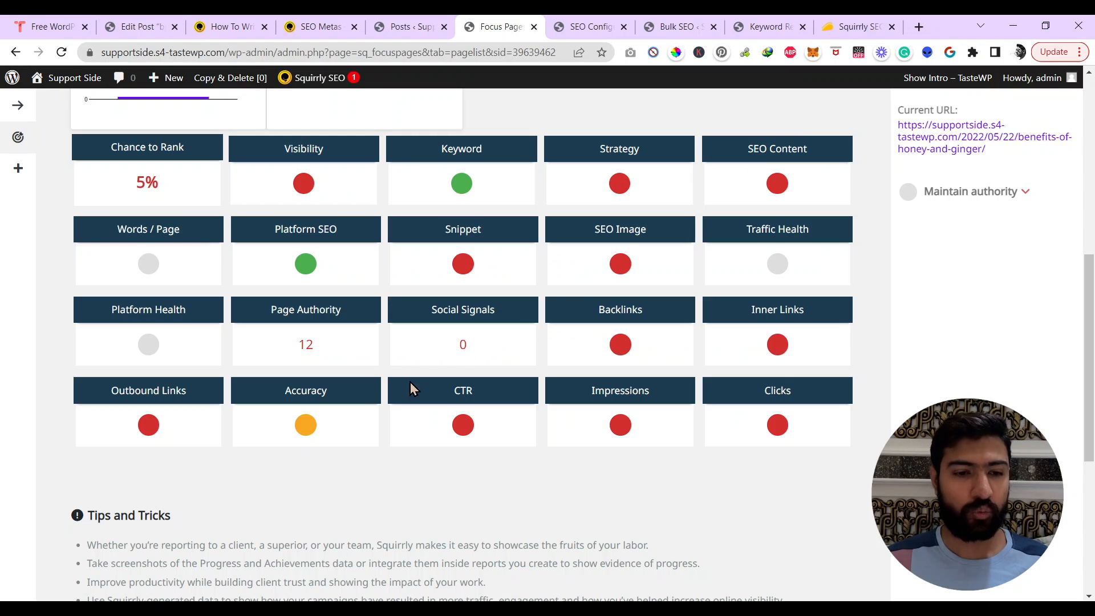
Examine the Inner Links factor's "Get 5 inner links" task details, highlighting the recommendation, explanation and current links
{"action": "left_click", "coordinate": [788, 347]}
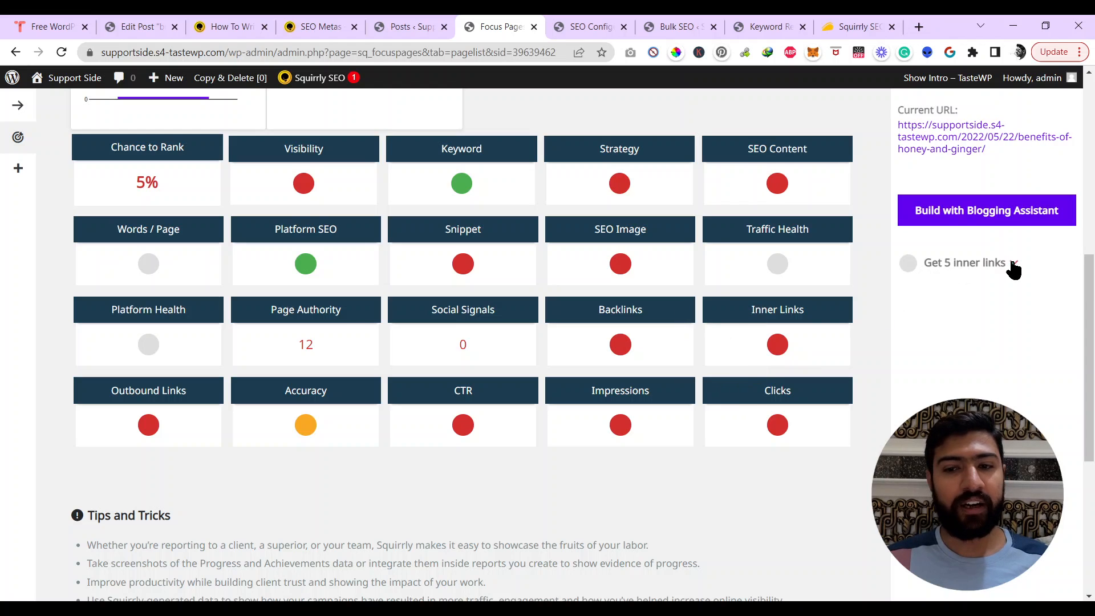
{"action": "left_click", "coordinate": [1014, 267]}
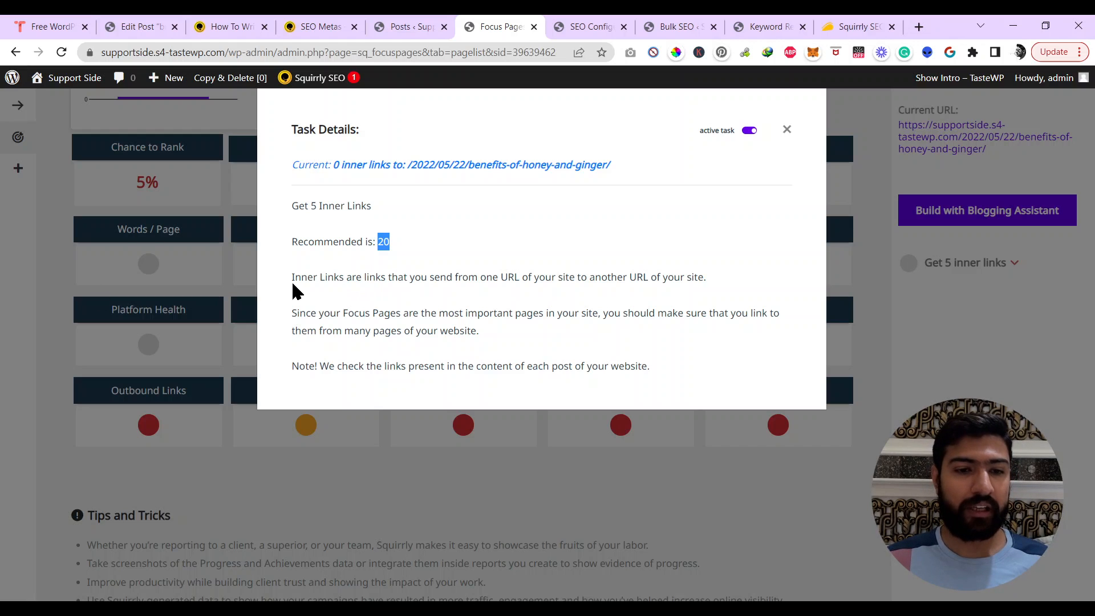
{"action": "left_click_drag", "start_coordinate": [295, 280], "coordinate": [618, 283]}
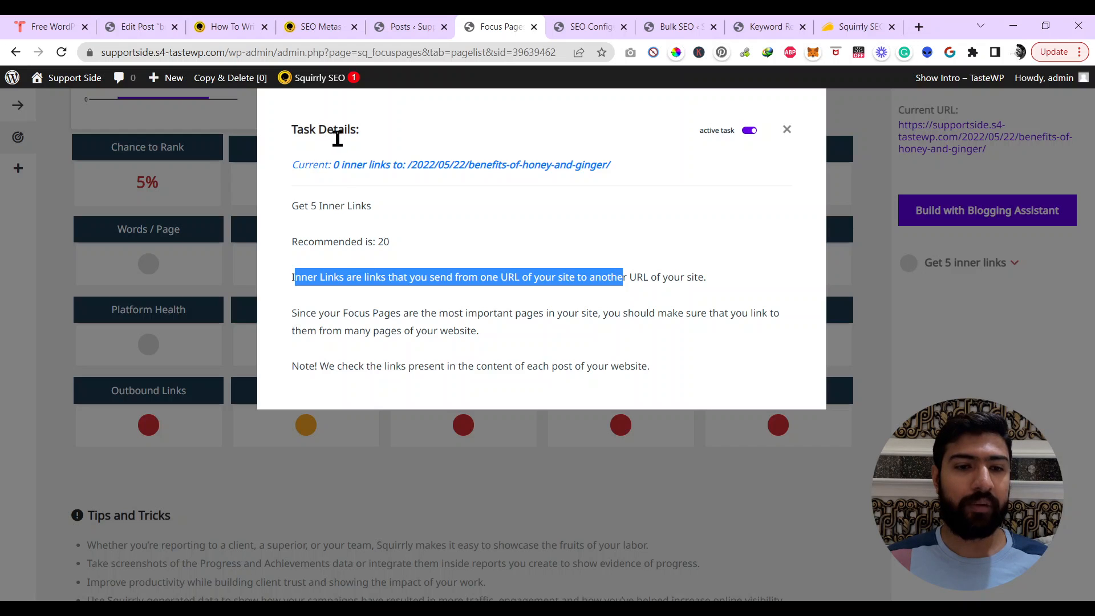
{"action": "left_click_drag", "start_coordinate": [332, 166], "coordinate": [588, 263]}
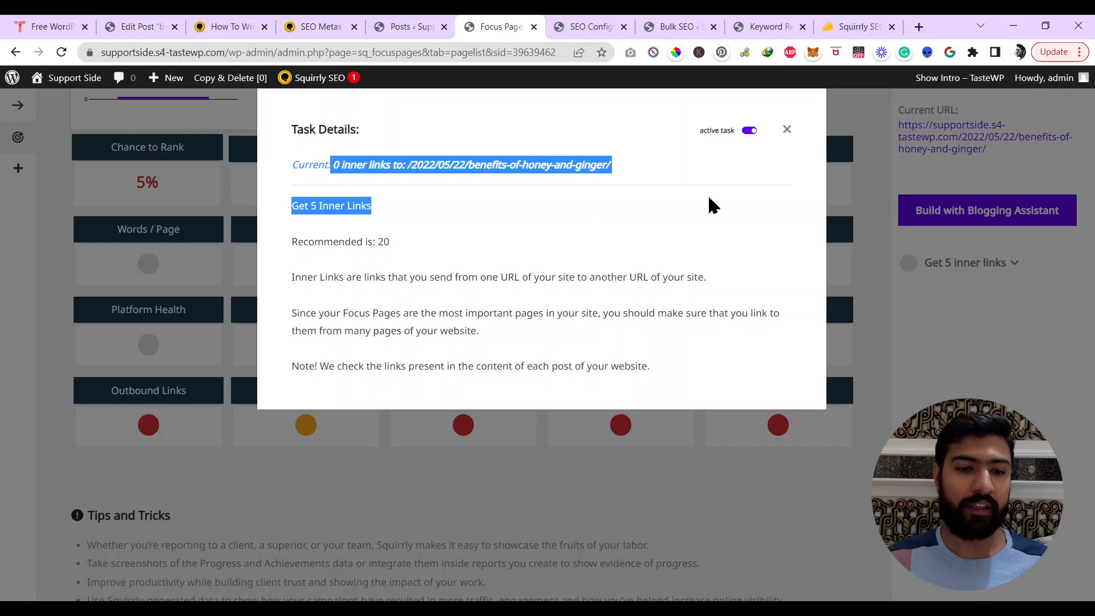
{"action": "left_click", "coordinate": [786, 130]}
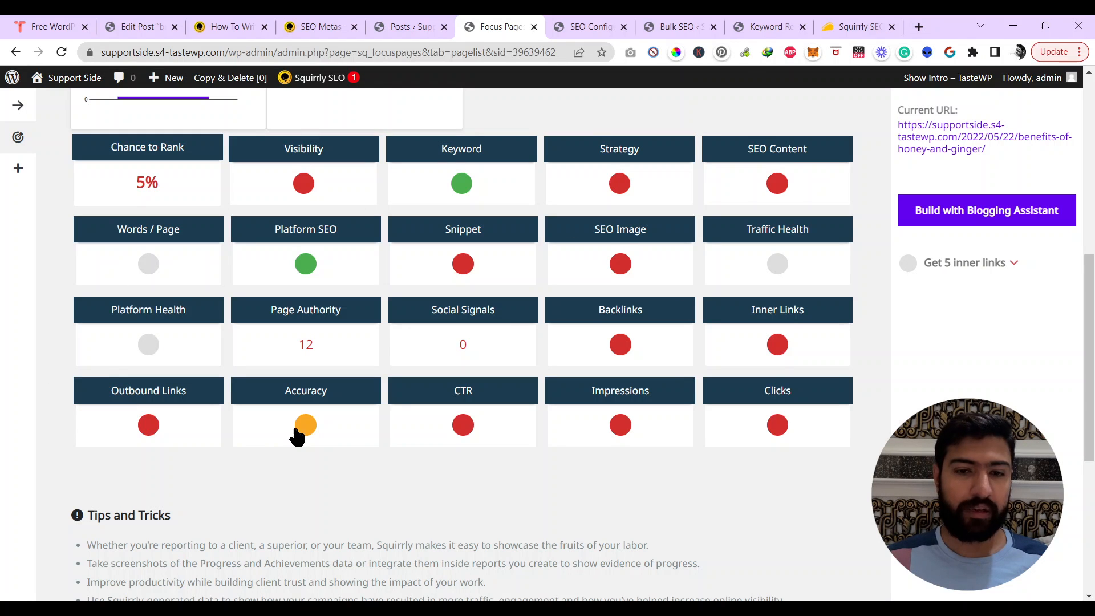
Review the Backlinks factor's task details for MOZ backlinks, referring domains and Majestic SEO links
{"action": "left_click", "coordinate": [623, 346]}
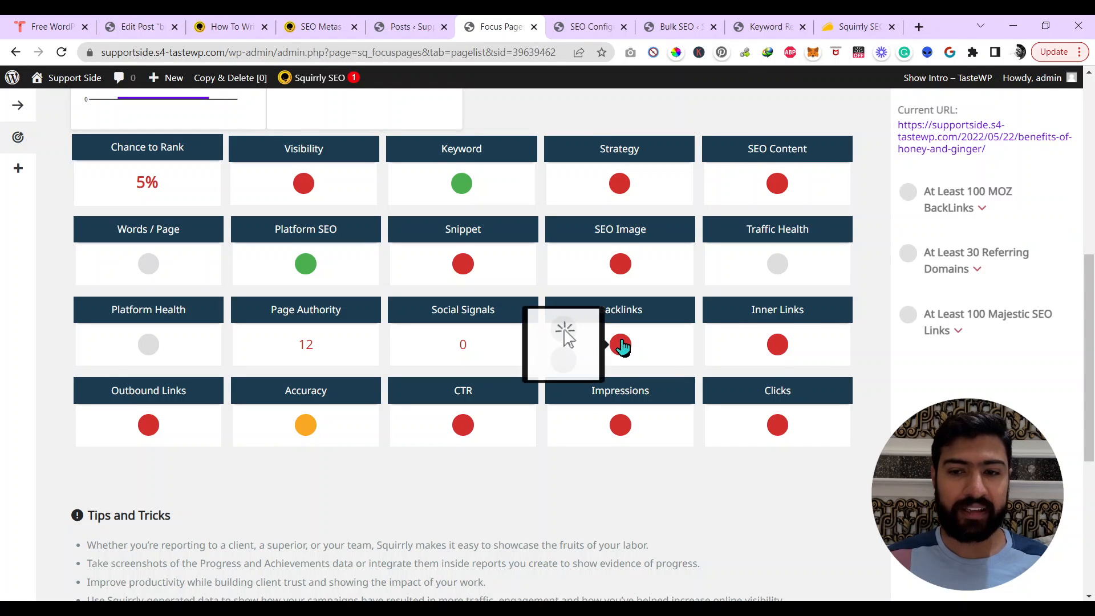
{"action": "left_click", "coordinate": [983, 210]}
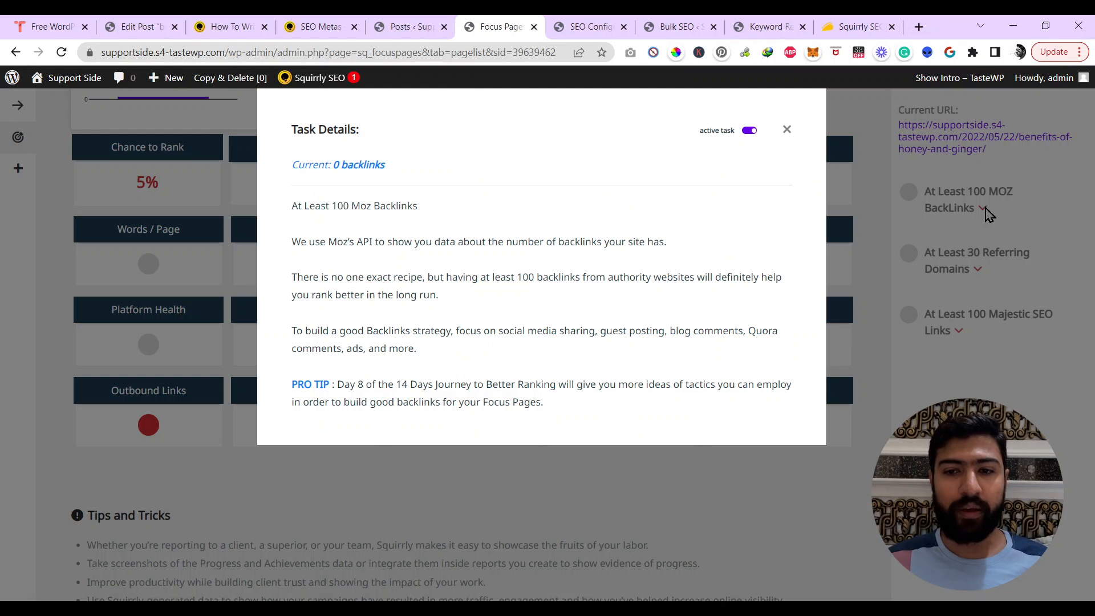
{"action": "left_click", "coordinate": [787, 129]}
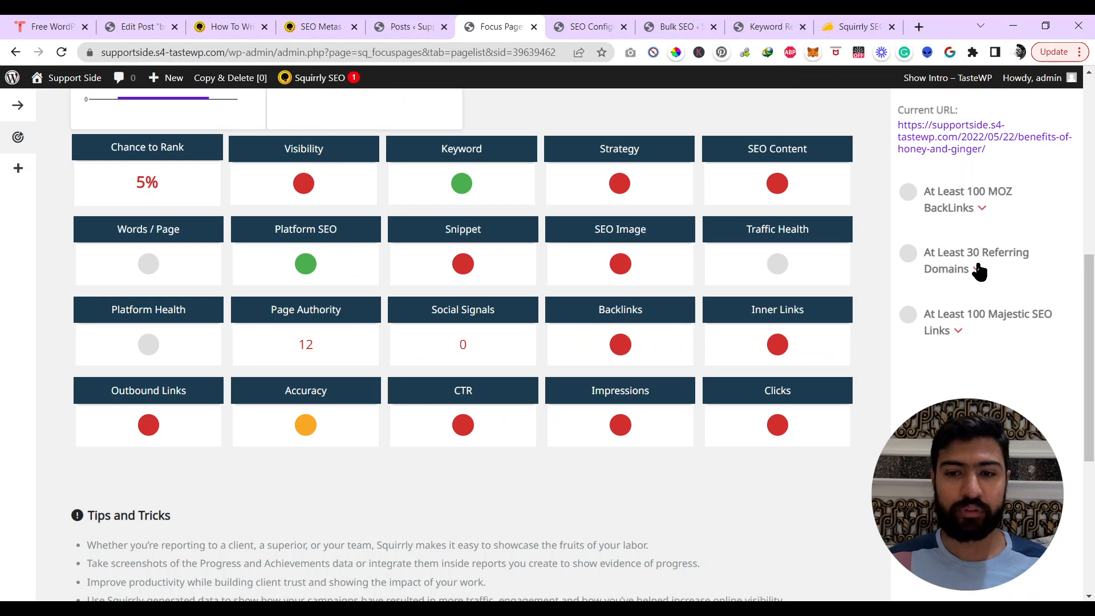
{"action": "left_click", "coordinate": [979, 270]}
{"action": "left_click", "coordinate": [787, 130]}
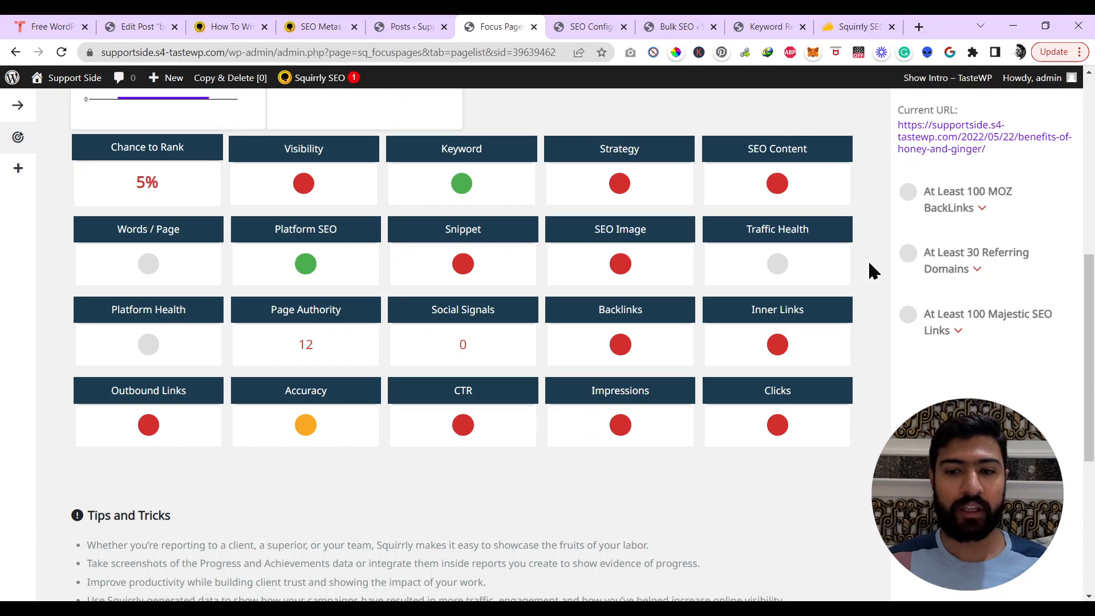
{"action": "left_click", "coordinate": [960, 336]}
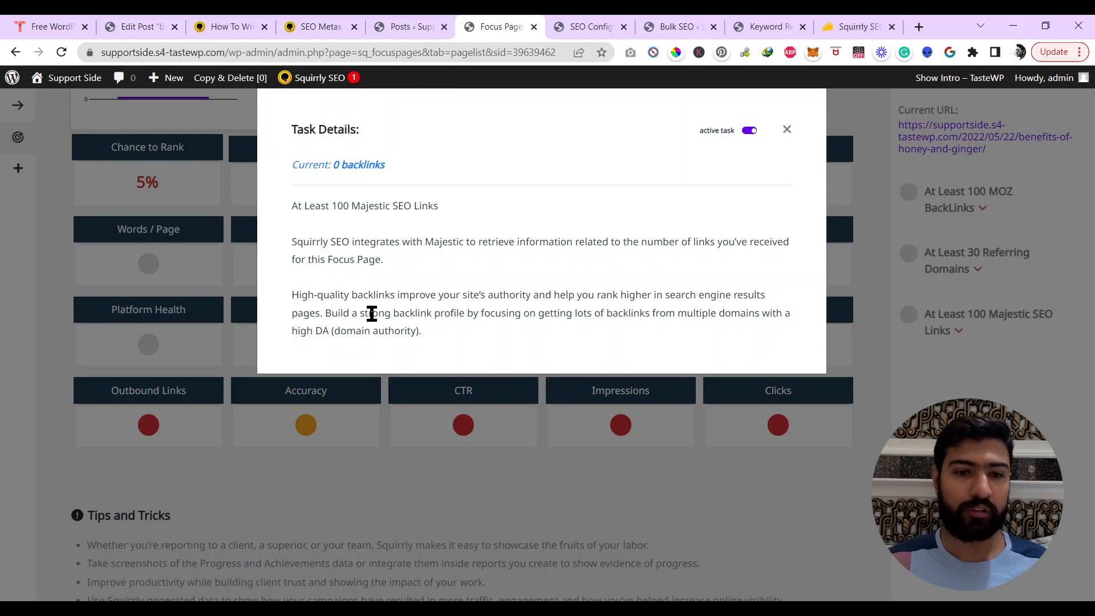
{"action": "left_click", "coordinate": [787, 130]}
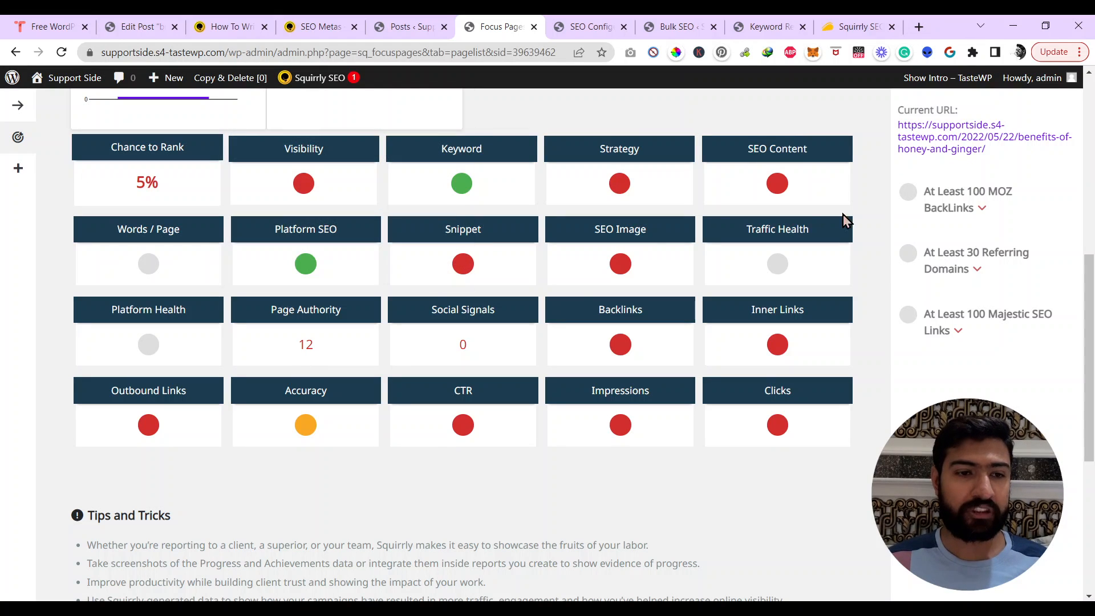
Read the Chance to Rank explanation and look over the rest of the focus page audit
{"action": "mouse_move", "coordinate": [141, 175]}
{"action": "mouse_move", "coordinate": [136, 184]}
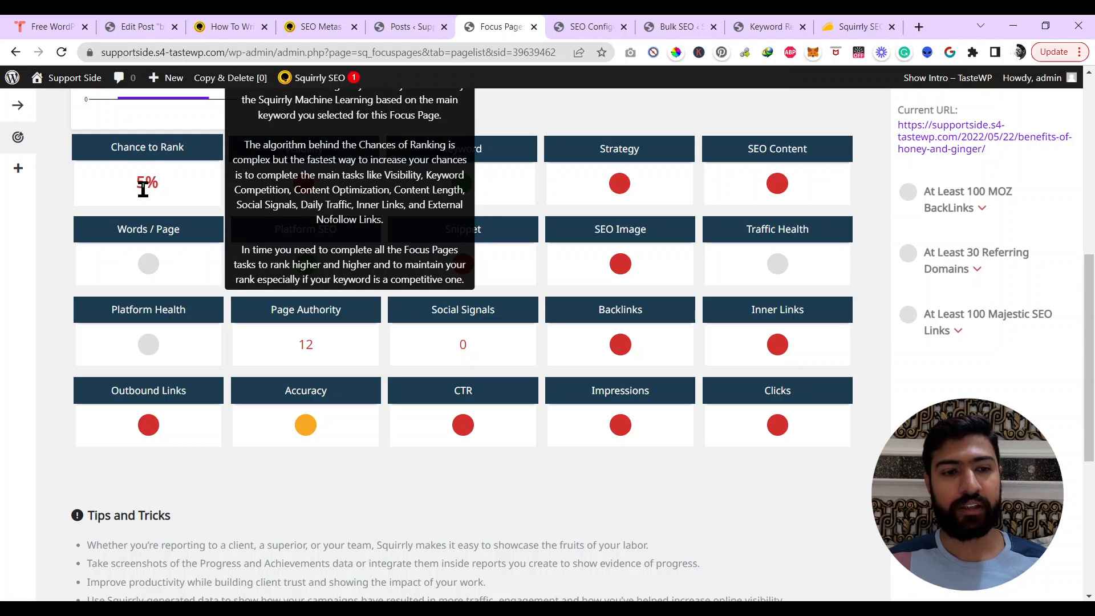
{"action": "left_click", "coordinate": [128, 188]}
{"action": "scroll", "coordinate": [122, 279], "scroll_direction": "down", "scroll_amount": 5}
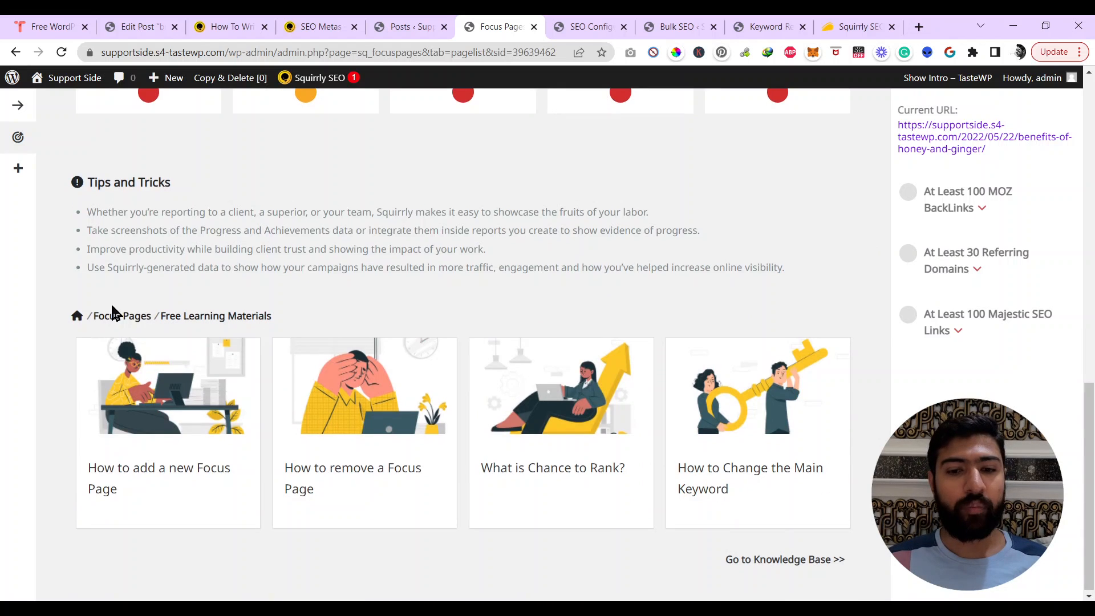
{"action": "scroll", "coordinate": [111, 303], "scroll_direction": "up", "scroll_amount": 5}
{"action": "scroll", "coordinate": [112, 301], "scroll_direction": "down", "scroll_amount": 5}
{"action": "scroll", "coordinate": [113, 302], "scroll_direction": "up", "scroll_amount": 8}
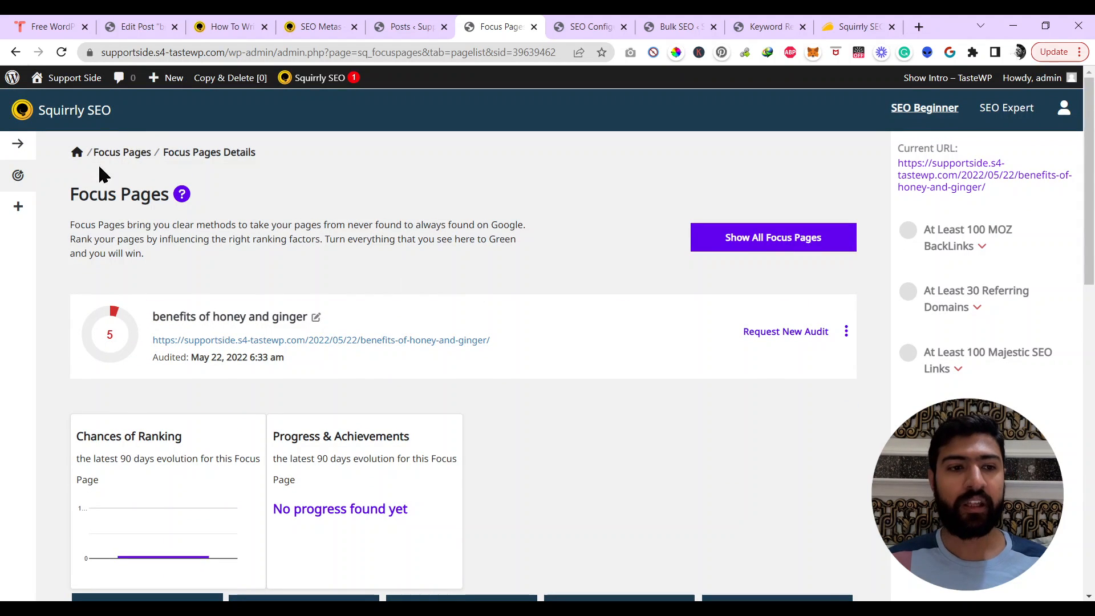
Return to the honey and ginger post's editor and leave it for the list of all posts
{"action": "left_click", "coordinate": [320, 26]}
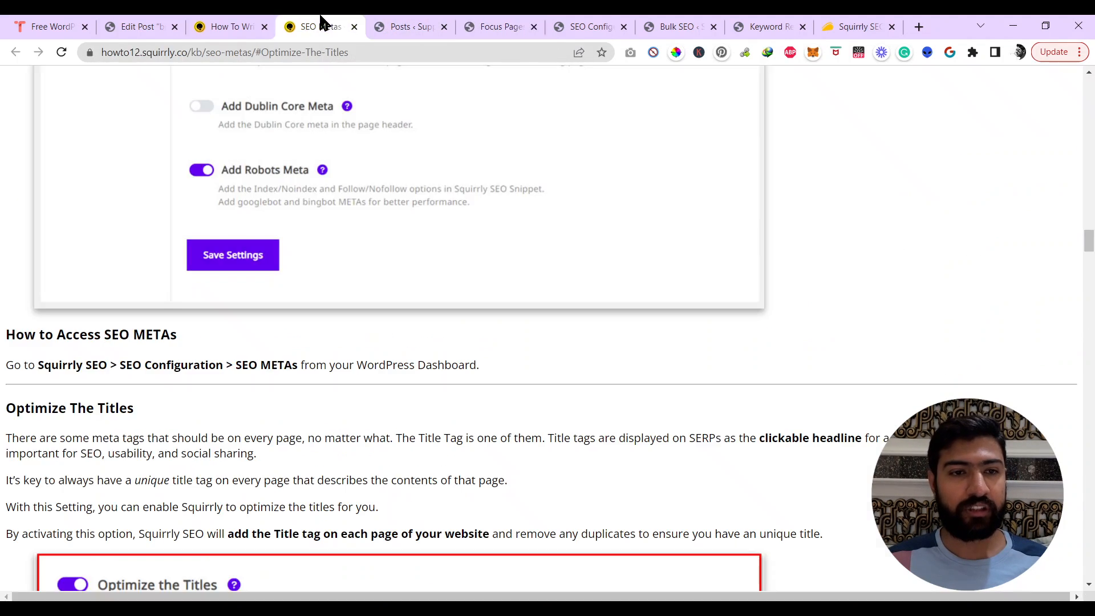
{"action": "left_click", "coordinate": [136, 24]}
{"action": "left_click", "coordinate": [227, 26]}
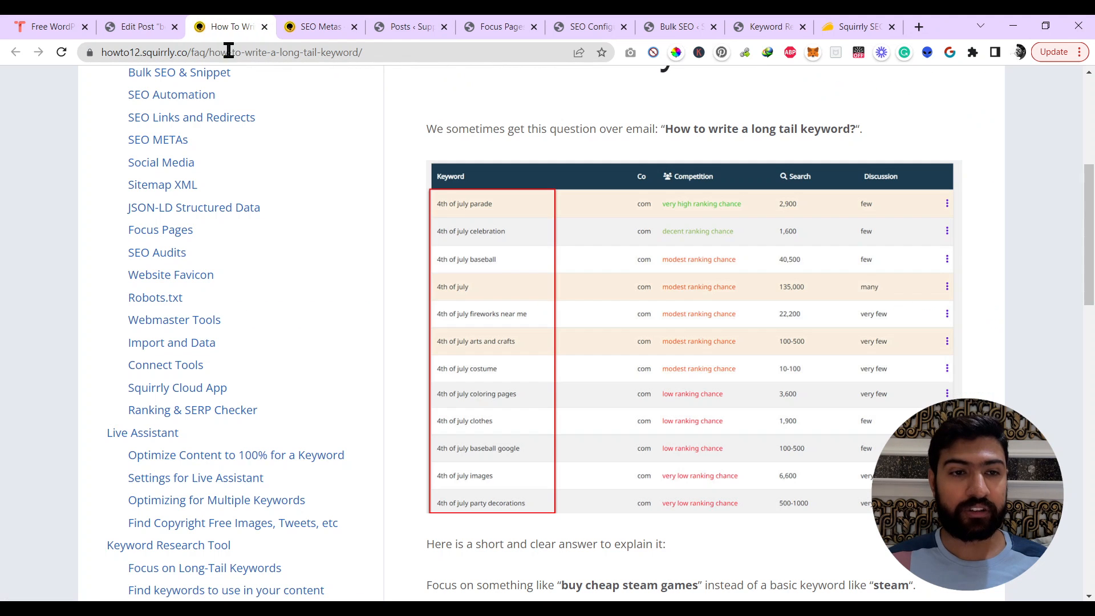
{"action": "left_click", "coordinate": [136, 24]}
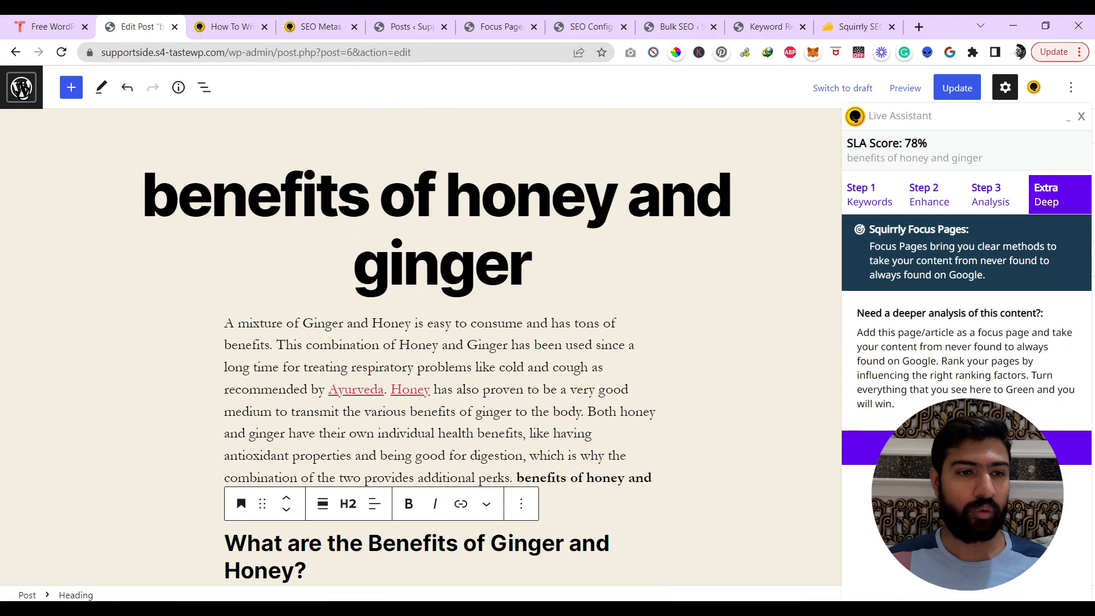
{"action": "left_click", "coordinate": [22, 87]}
{"action": "left_click", "coordinate": [618, 134]}
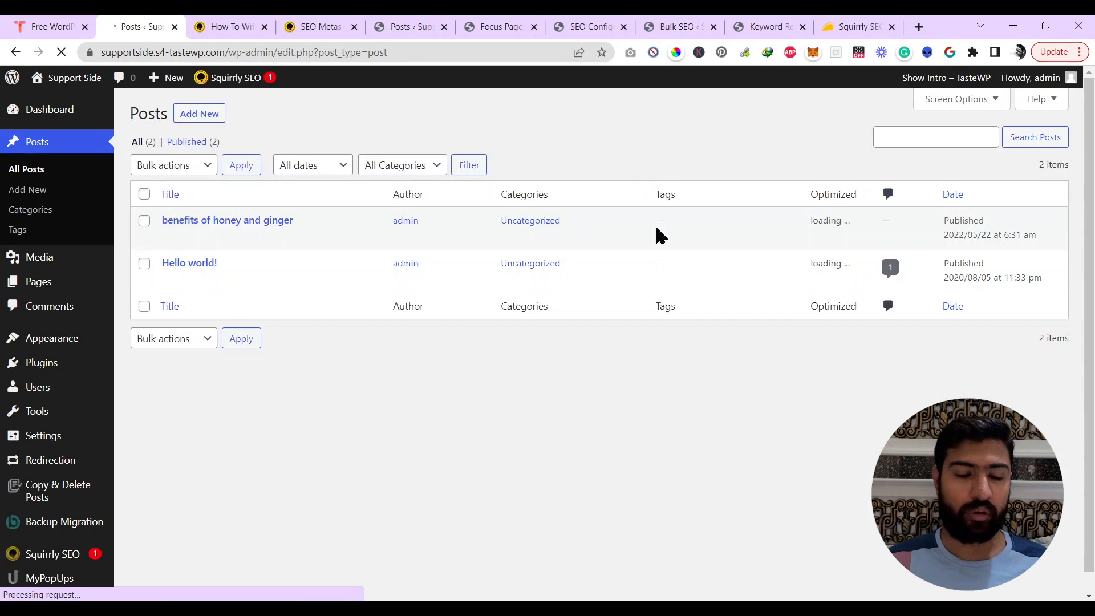
Open the SEO Audit overview and look over the website audit request, audited pages and audit mastery tasks
{"action": "mouse_move", "coordinate": [228, 80]}
{"action": "mouse_move", "coordinate": [231, 103]}
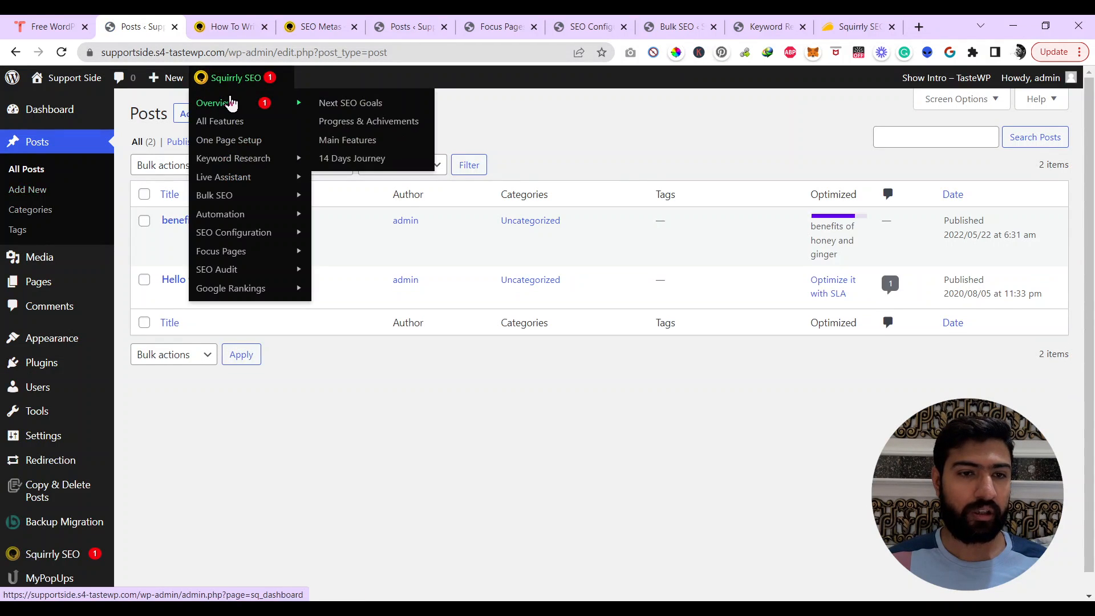
{"action": "mouse_move", "coordinate": [239, 271]}
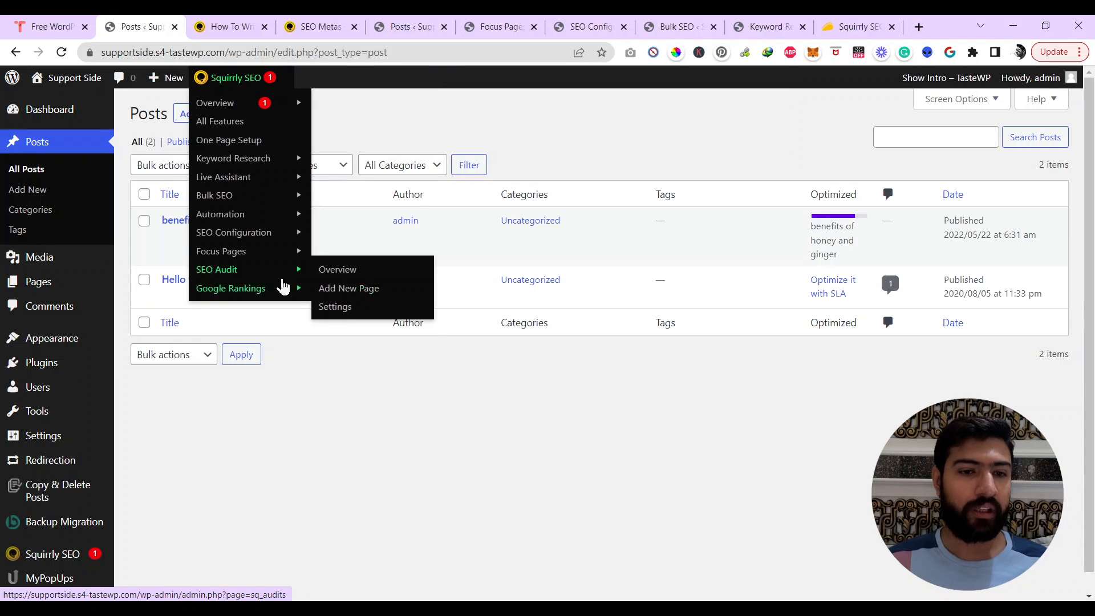
{"action": "left_click", "coordinate": [350, 278]}
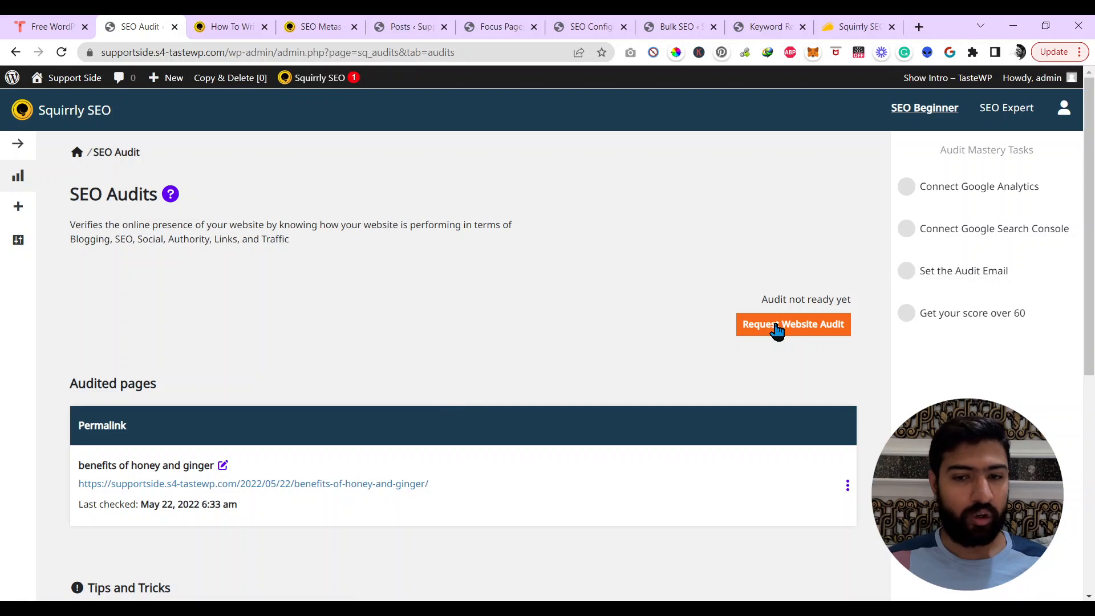
{"action": "scroll", "coordinate": [727, 348], "scroll_direction": "down", "scroll_amount": 3}
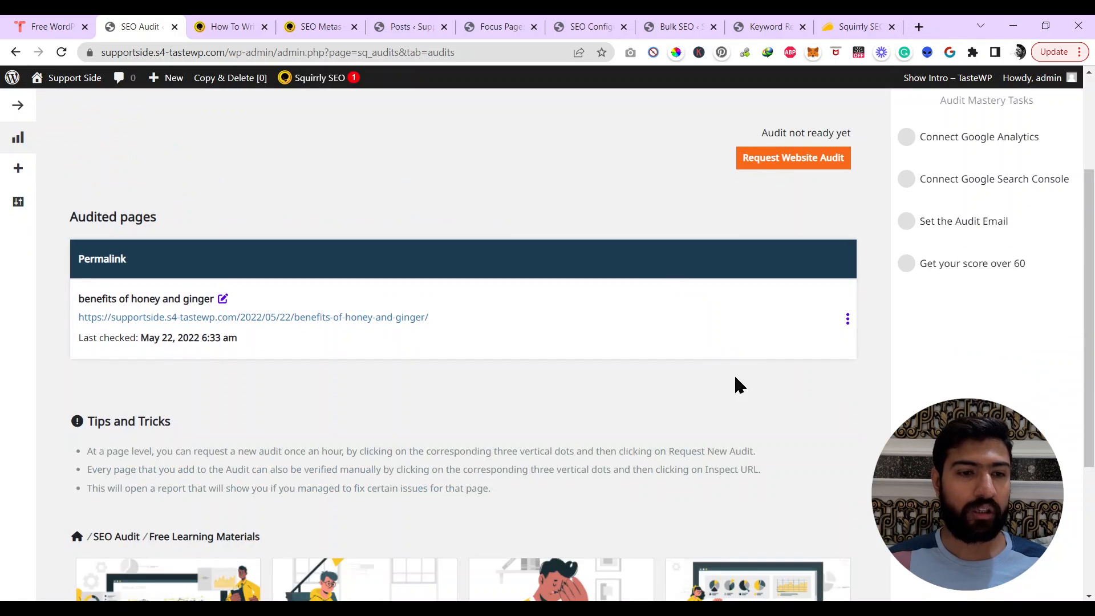
{"action": "scroll", "coordinate": [733, 373], "scroll_direction": "up", "scroll_amount": 3}
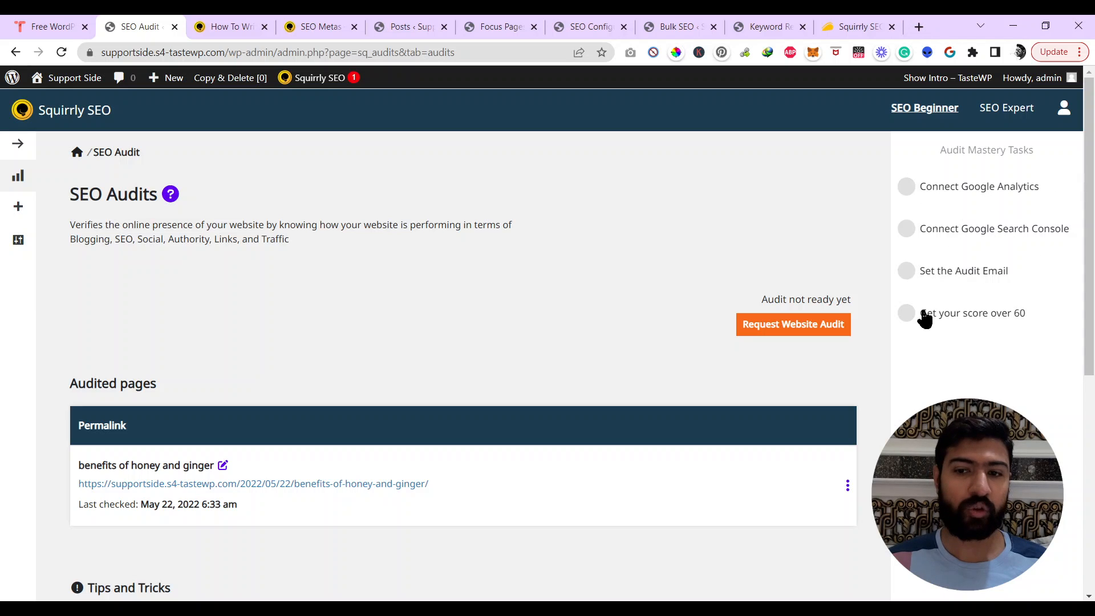
Go to Squirrly's Automation section for adding post types and start the automation setup
{"action": "mouse_move", "coordinate": [295, 88]}
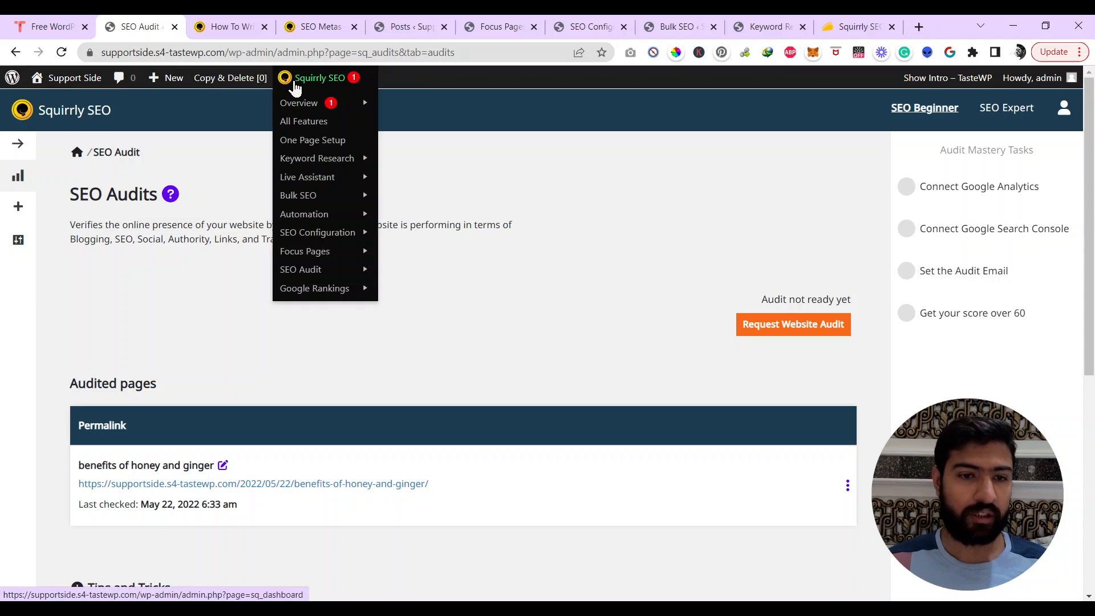
{"action": "mouse_move", "coordinate": [344, 239]}
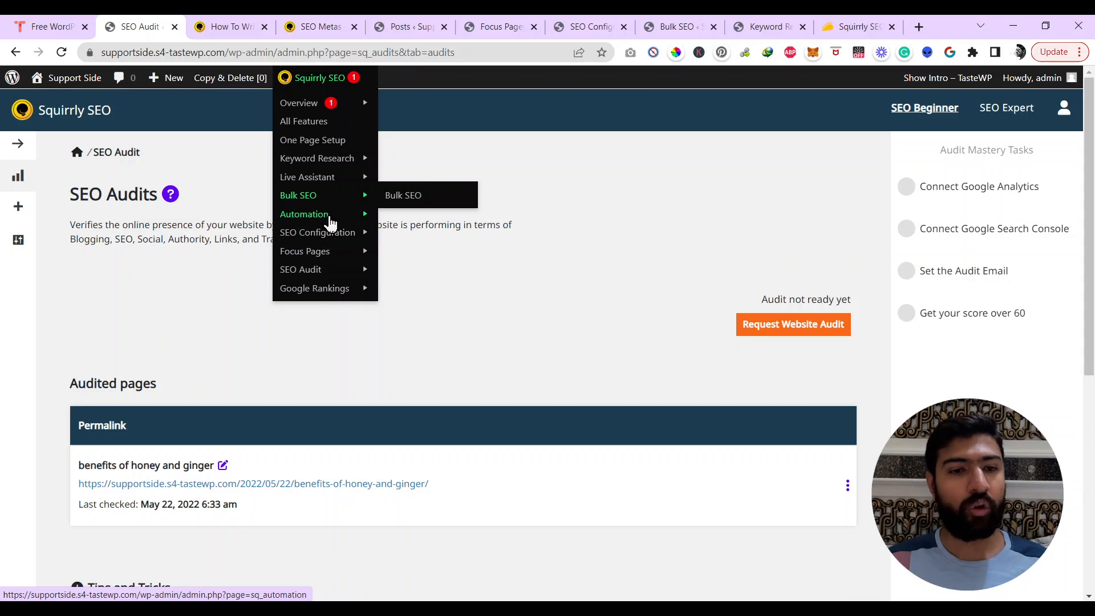
{"action": "mouse_move", "coordinate": [359, 214]}
{"action": "left_click", "coordinate": [394, 225]}
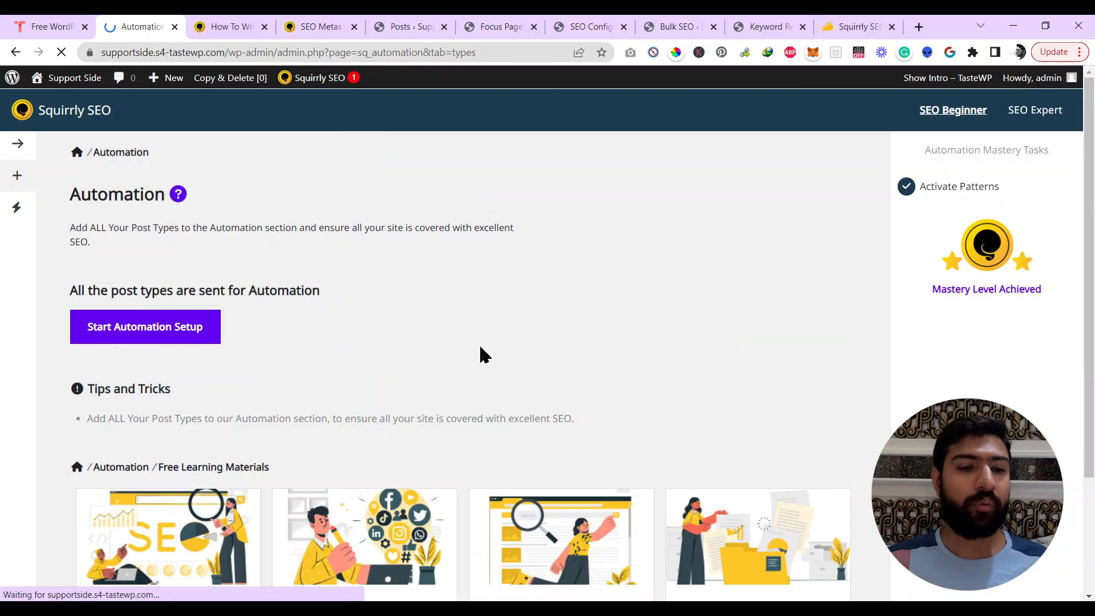
{"action": "scroll", "coordinate": [470, 354], "scroll_direction": "down", "scroll_amount": 3}
{"action": "left_click", "coordinate": [200, 185]}
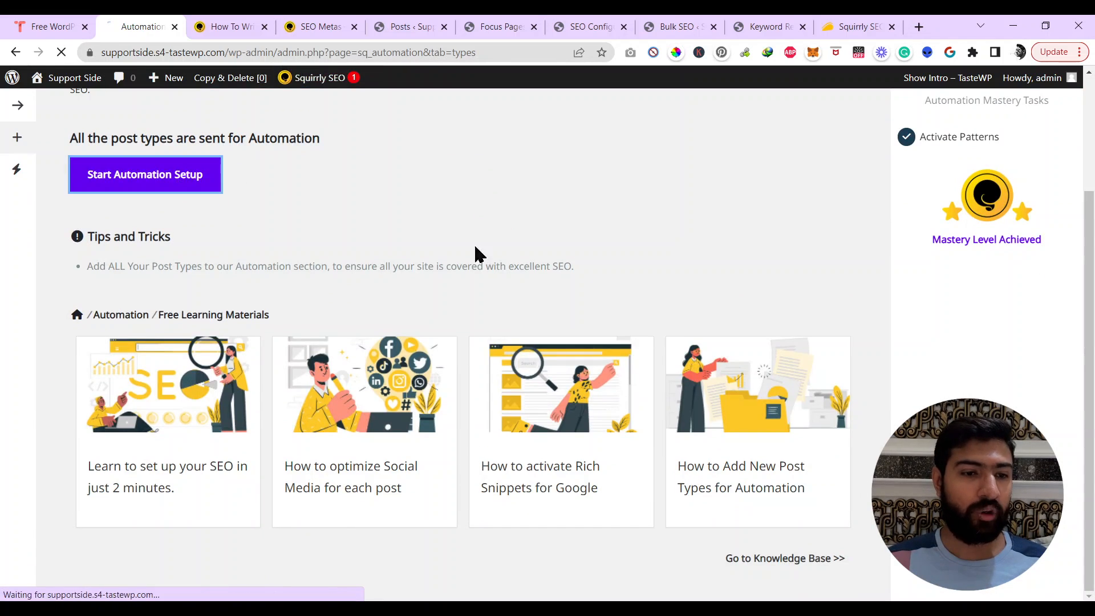
Open the Post type's automation settings and review its indexing, authority, sitemap and broken URL redirect options
{"action": "scroll", "coordinate": [594, 270], "scroll_direction": "down", "scroll_amount": 3}
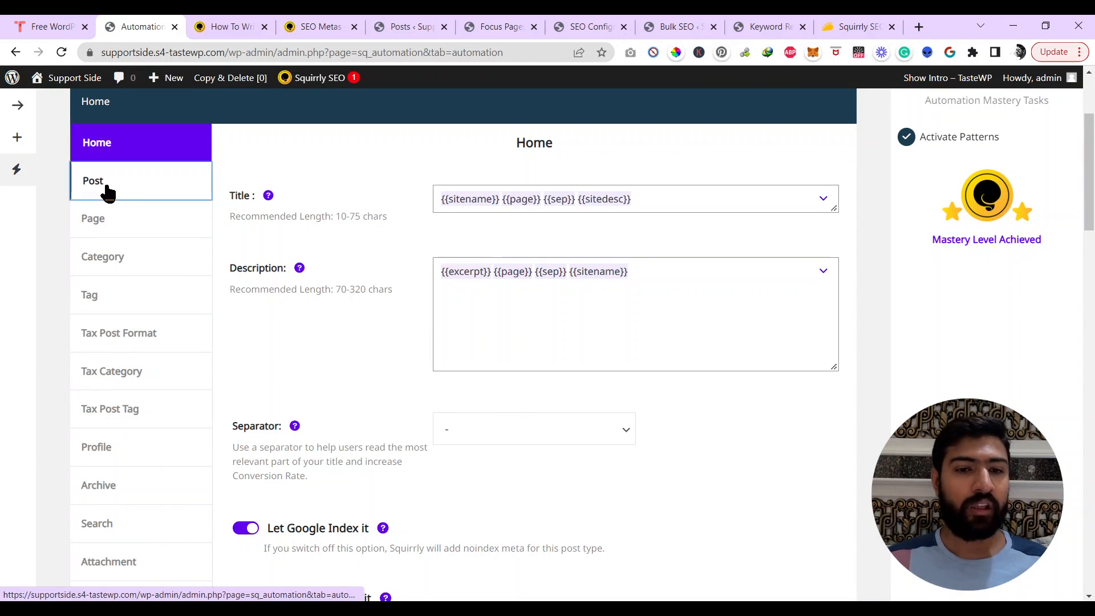
{"action": "left_click", "coordinate": [107, 192]}
{"action": "scroll", "coordinate": [584, 259], "scroll_direction": "down", "scroll_amount": 3}
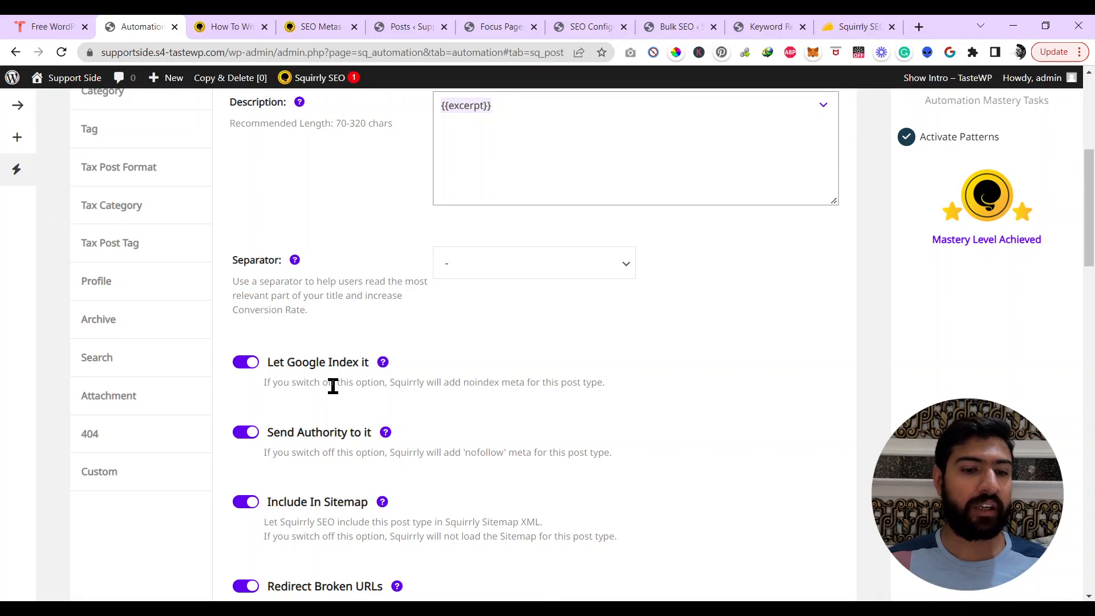
{"action": "scroll", "coordinate": [320, 408], "scroll_direction": "down", "scroll_amount": 3}
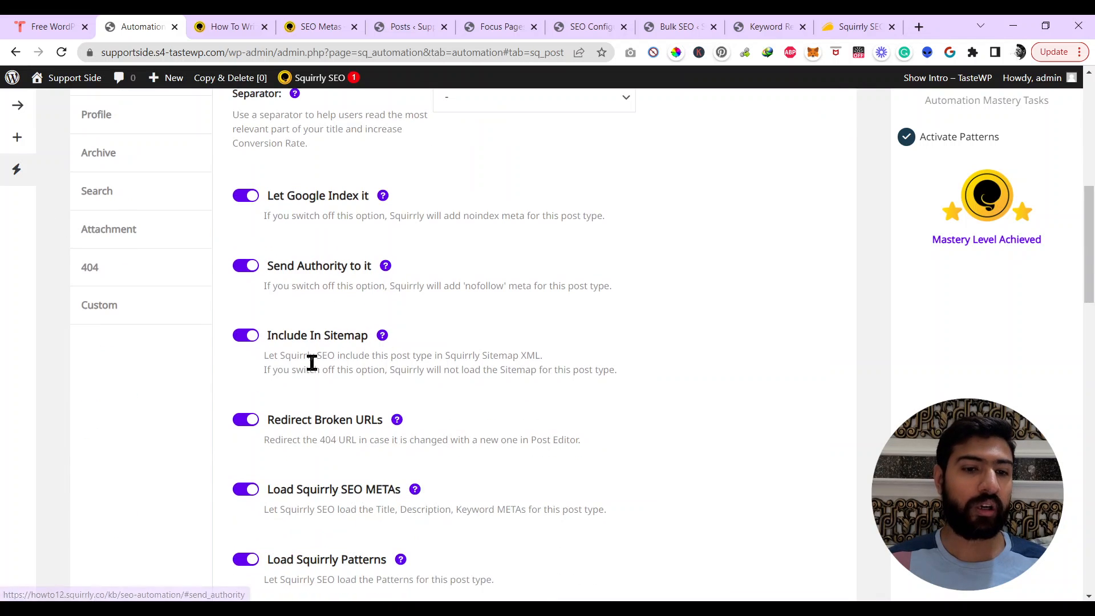
{"action": "scroll", "coordinate": [386, 335], "scroll_direction": "down", "scroll_amount": 3}
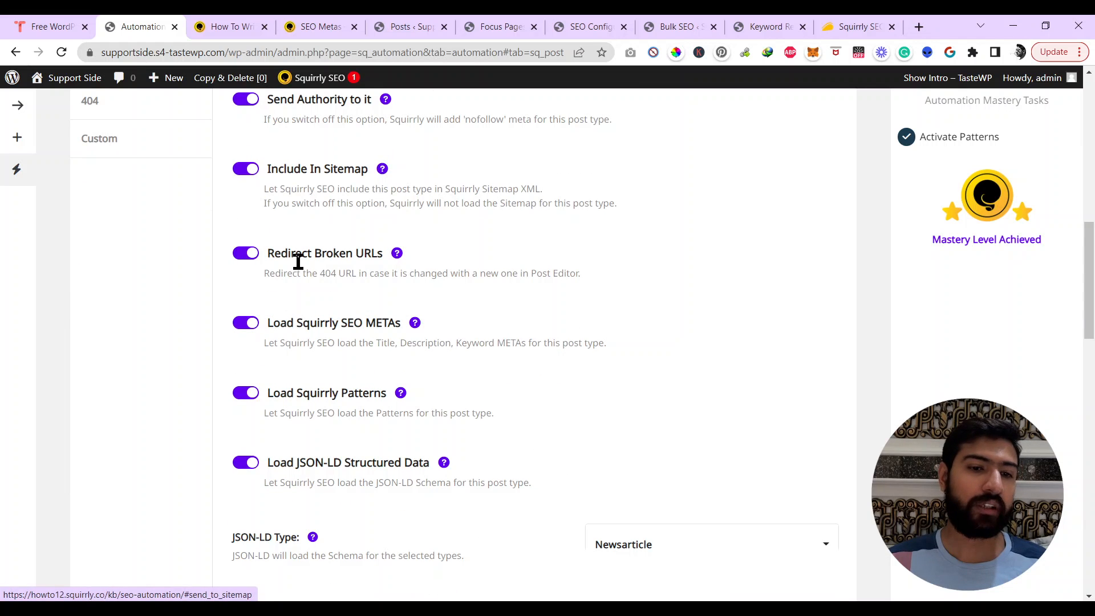
Open the Redirect Broken URLs help article and review the remaining Post settings through the Facebook Pixel Tracking Script
{"action": "left_click", "coordinate": [397, 253]}
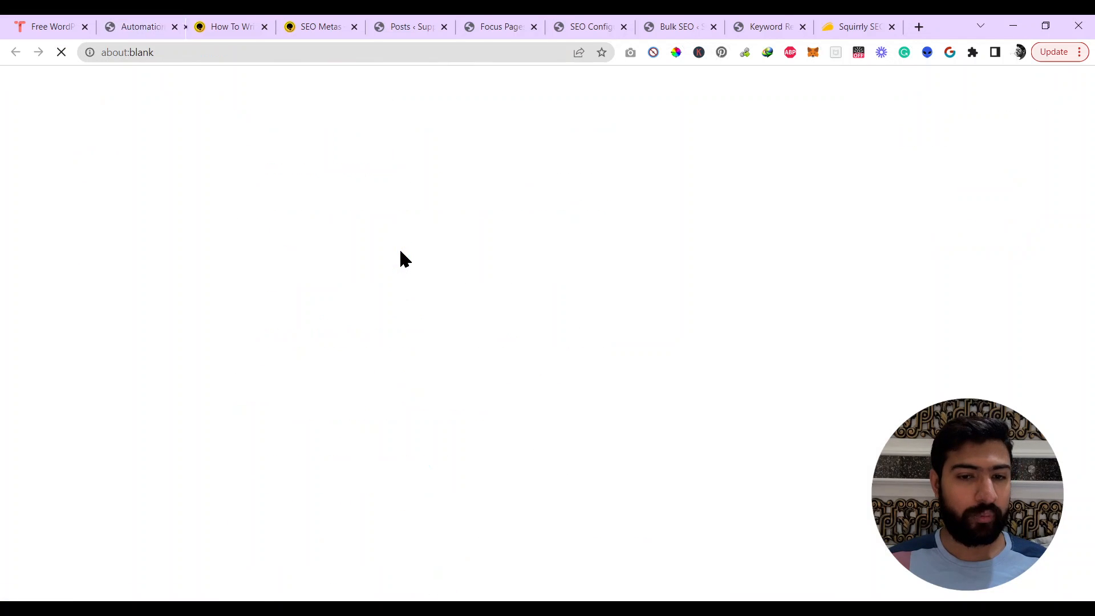
{"action": "left_click", "coordinate": [112, 24]}
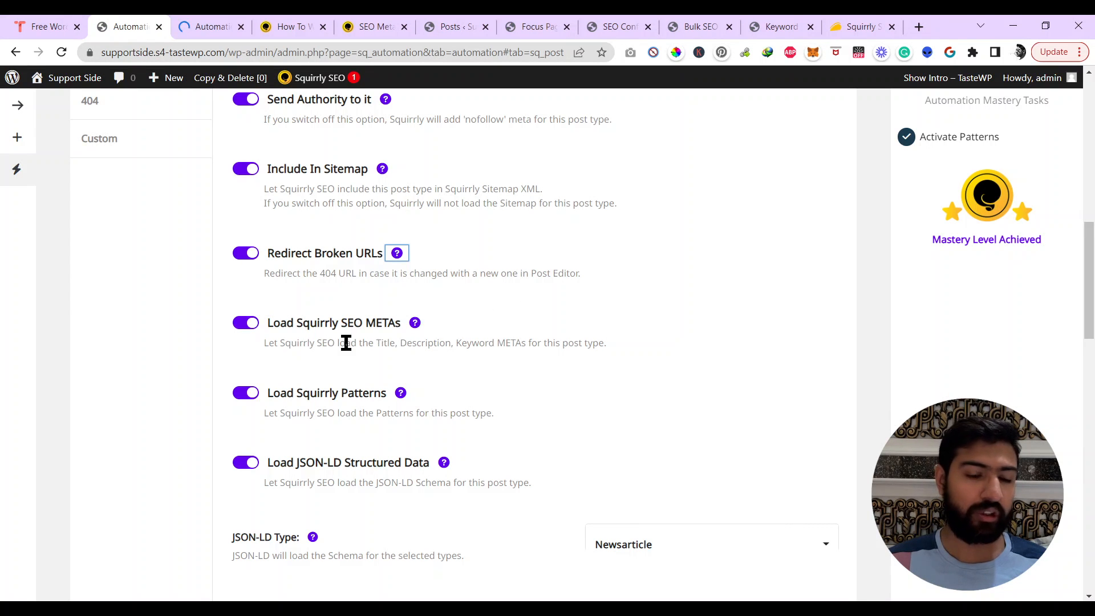
{"action": "scroll", "coordinate": [408, 374], "scroll_direction": "down", "scroll_amount": 3}
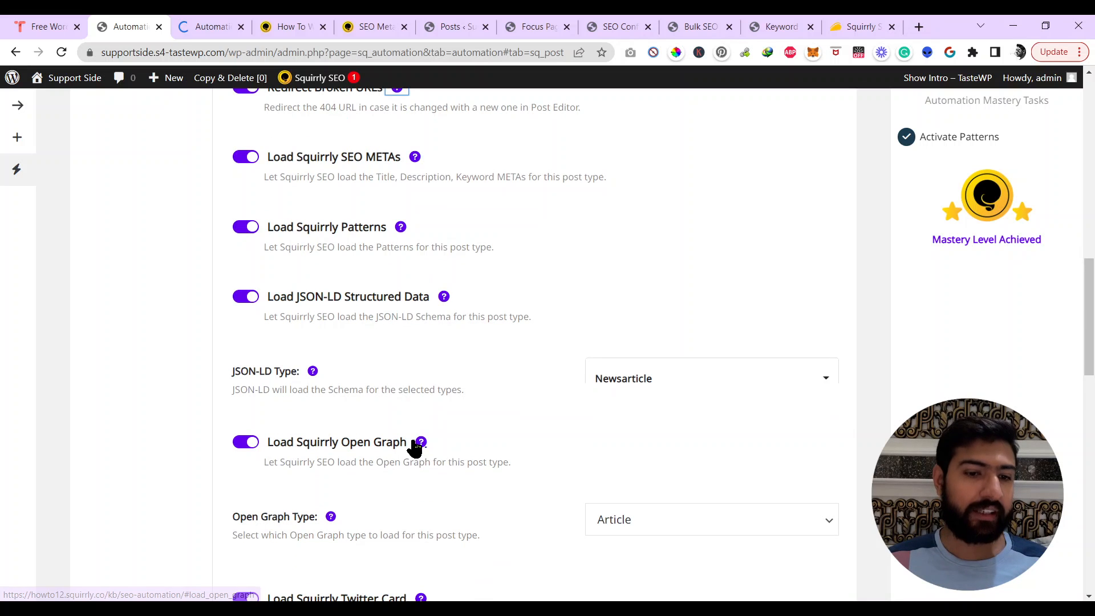
{"action": "scroll", "coordinate": [420, 447], "scroll_direction": "down", "scroll_amount": 3}
{"action": "scroll", "coordinate": [422, 279], "scroll_direction": "down", "scroll_amount": 3}
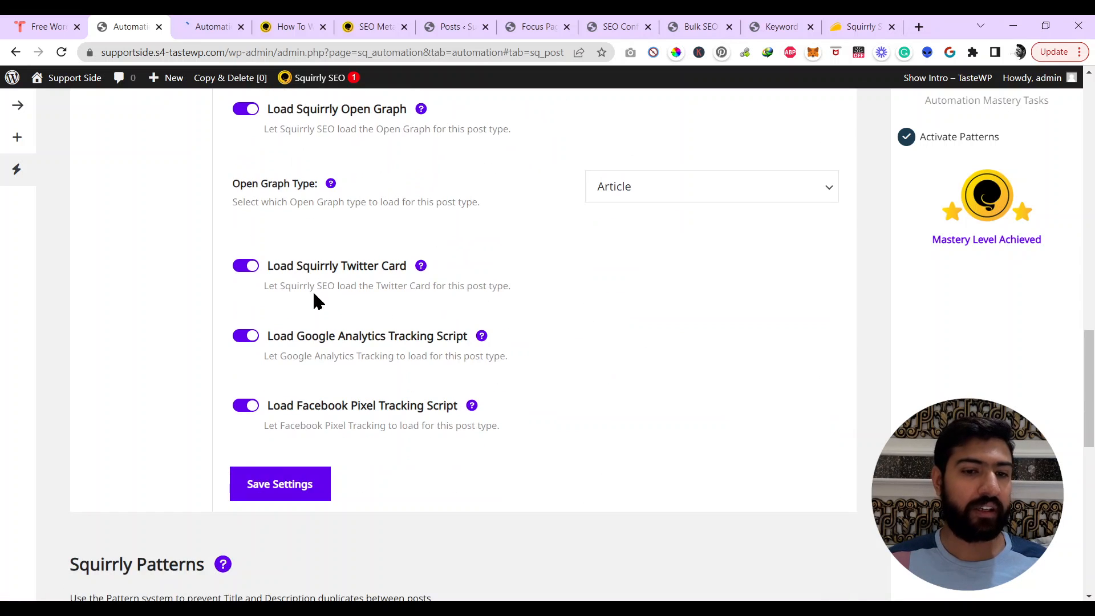
{"action": "left_click", "coordinate": [191, 23]}
{"action": "left_click", "coordinate": [126, 24]}
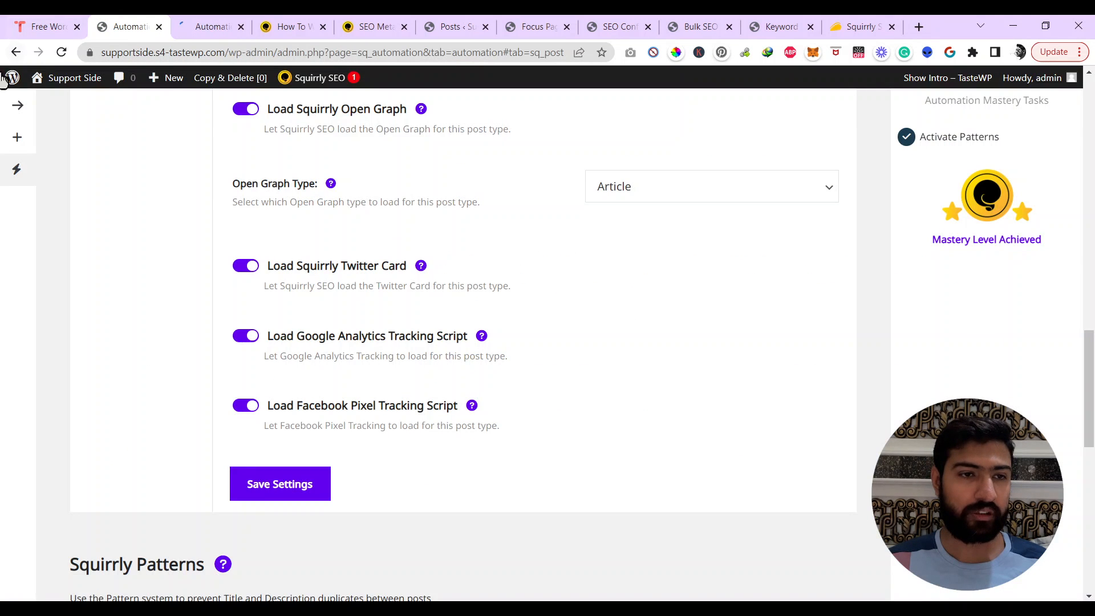
Leave the automation settings, open Bulk SEO and look over the posts' METAs, Open Graph, Twitter Card and Visibility columns
{"action": "left_click", "coordinate": [20, 51]}
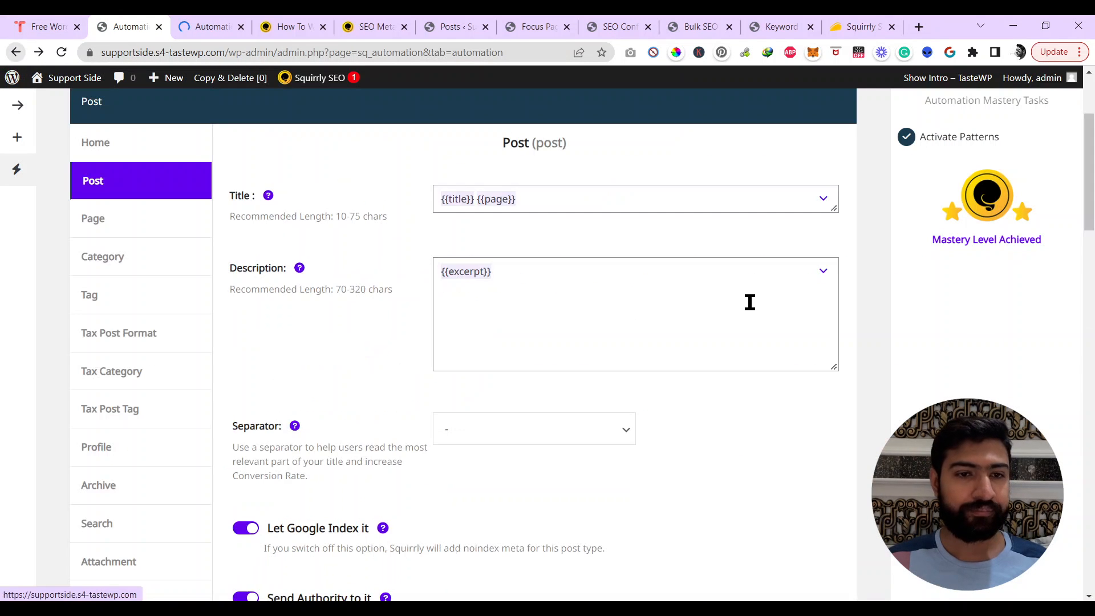
{"action": "left_click", "coordinate": [20, 54]}
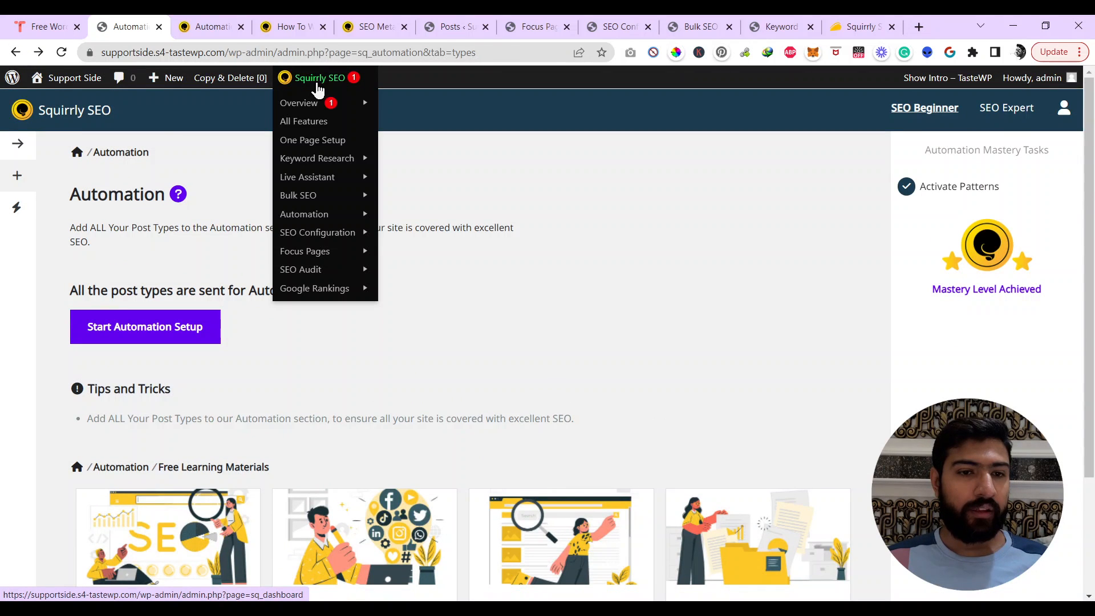
{"action": "mouse_move", "coordinate": [323, 165]}
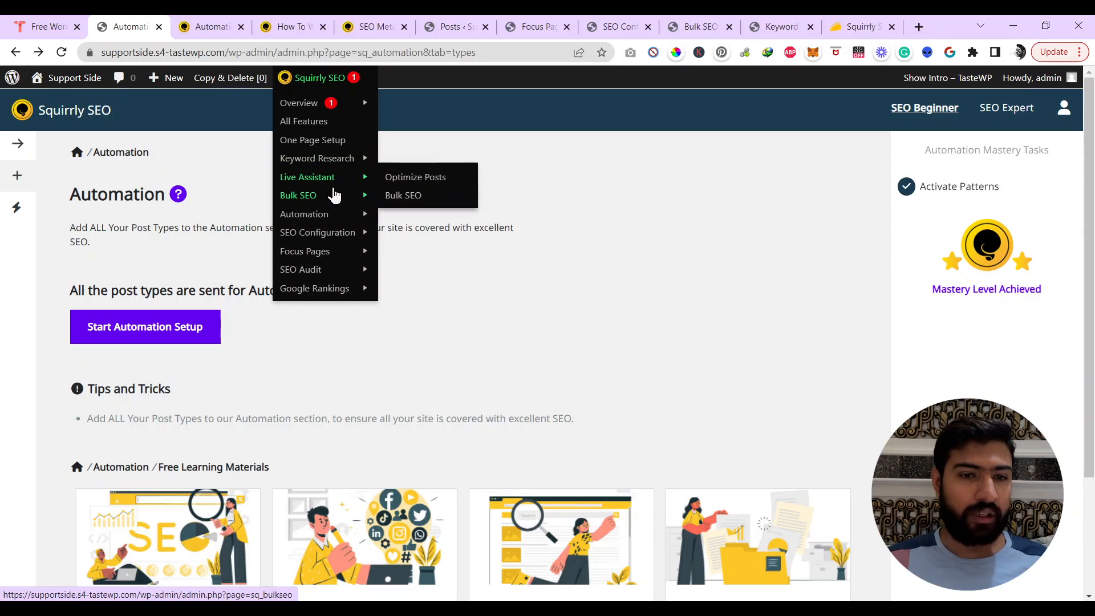
{"action": "mouse_move", "coordinate": [334, 196]}
{"action": "left_click", "coordinate": [402, 200]}
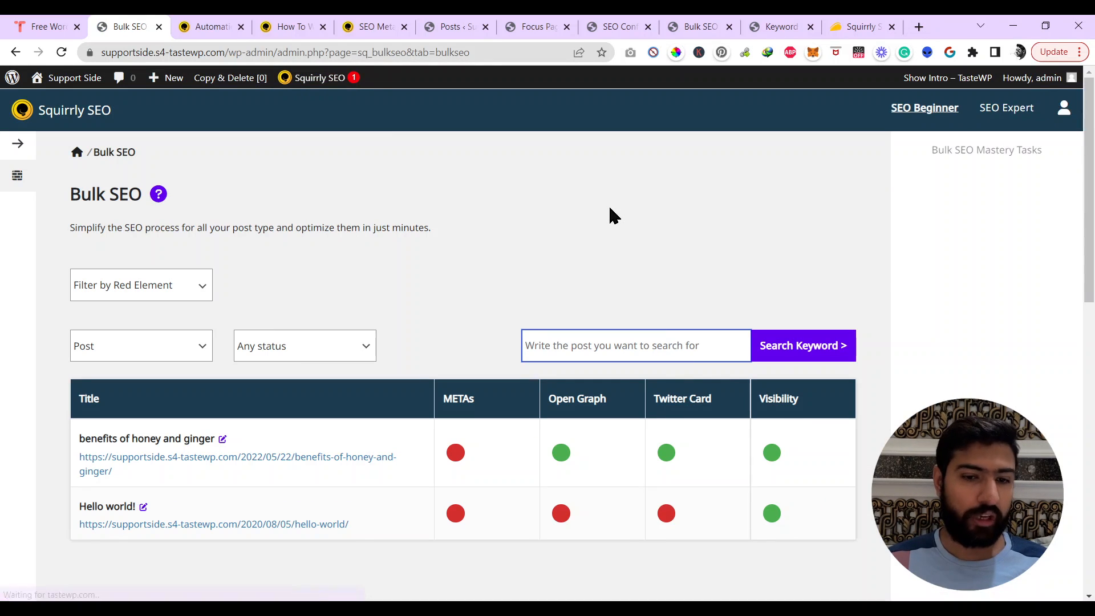
{"action": "scroll", "coordinate": [609, 216], "scroll_direction": "down", "scroll_amount": 3}
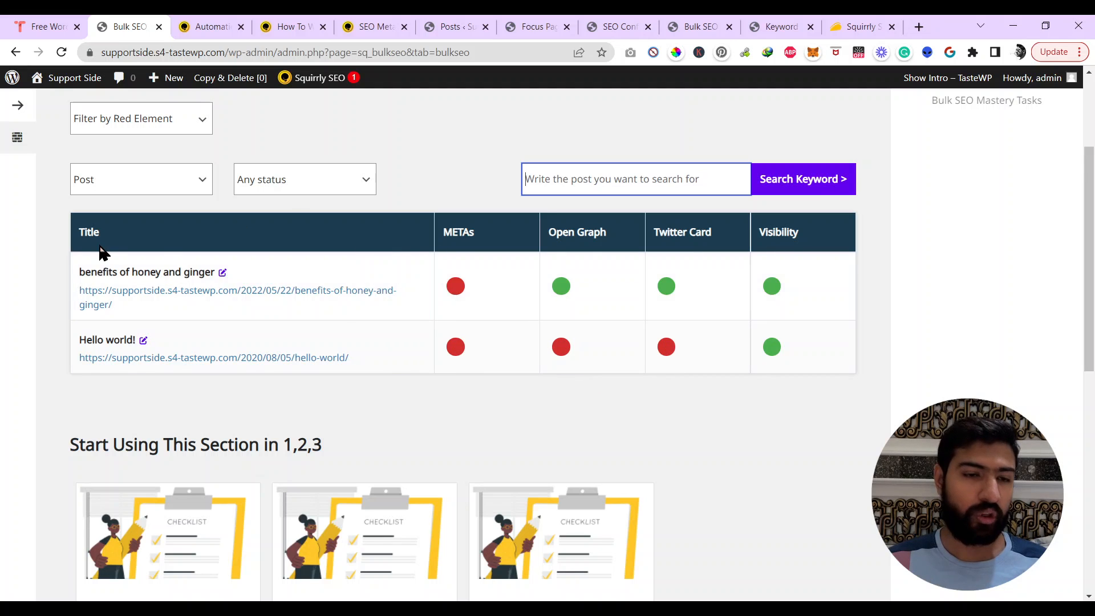
{"action": "scroll", "coordinate": [100, 250], "scroll_direction": "up", "scroll_amount": 3}
Open the 14 Days Journey from the Squirrly overview and start the Journey To Better Ranking
{"action": "mouse_move", "coordinate": [318, 78]}
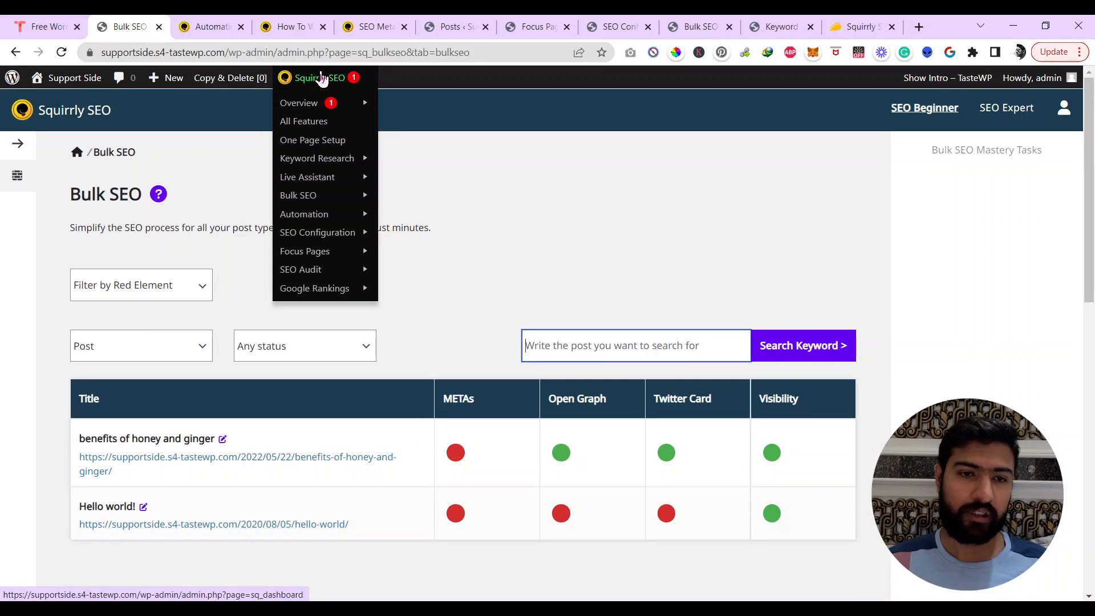
{"action": "mouse_move", "coordinate": [329, 108]}
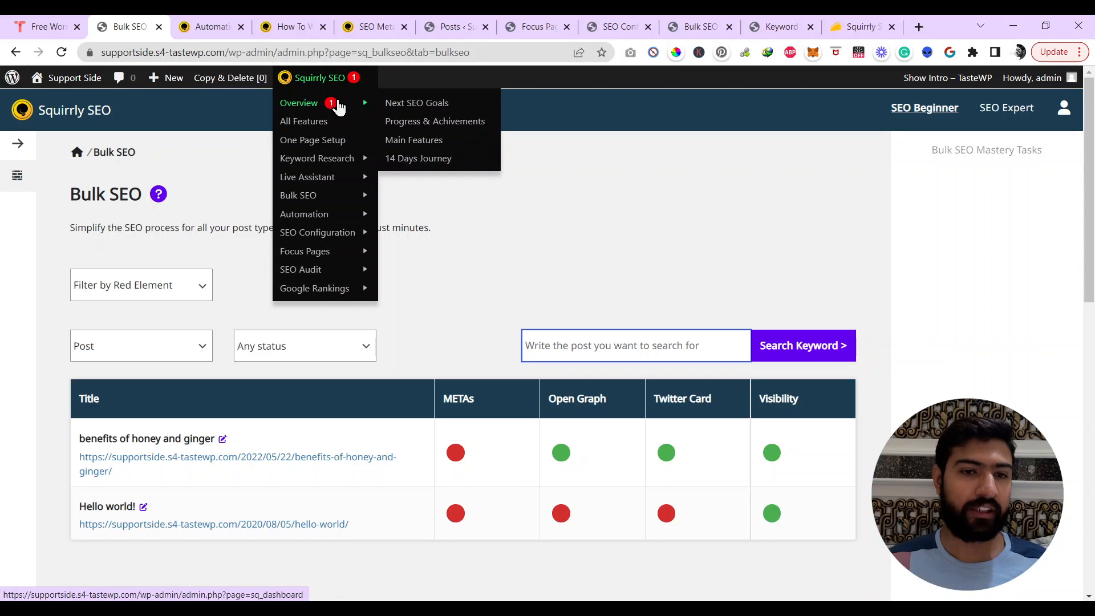
{"action": "left_click", "coordinate": [433, 163]}
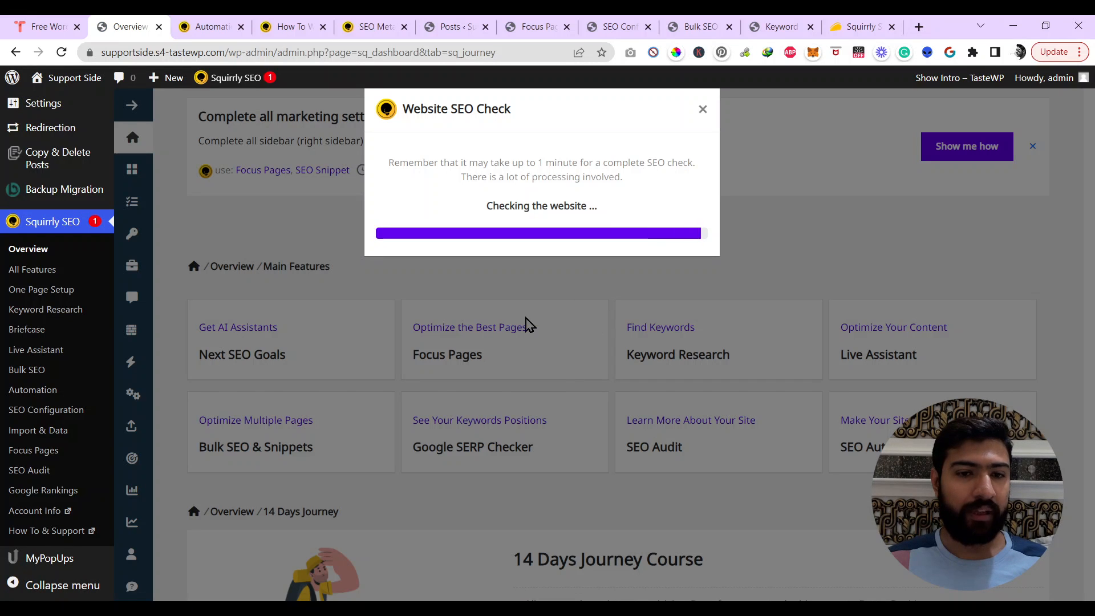
{"action": "scroll", "coordinate": [524, 313], "scroll_direction": "down", "scroll_amount": 3}
{"action": "scroll", "coordinate": [525, 318], "scroll_direction": "down", "scroll_amount": 2}
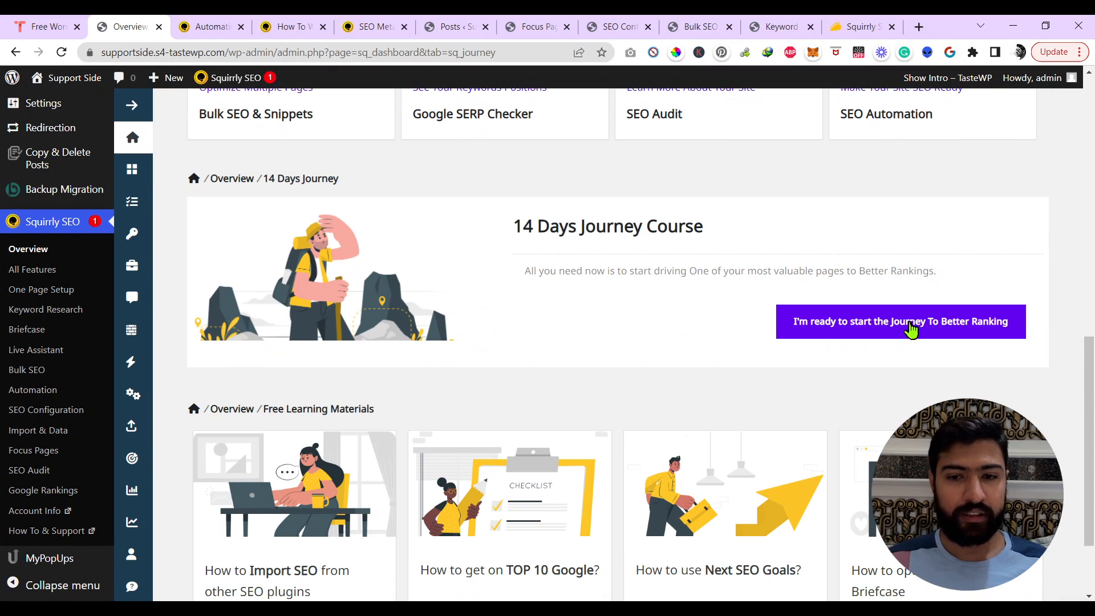
{"action": "left_click", "coordinate": [941, 322]}
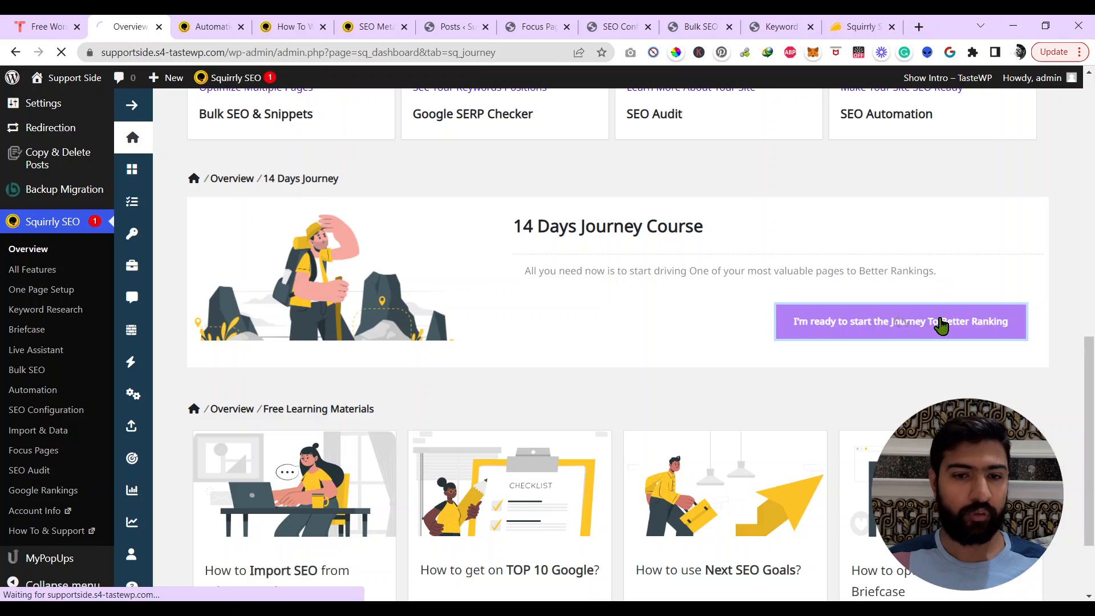
{"action": "left_click_drag", "start_coordinate": [513, 228], "coordinate": [736, 254]}
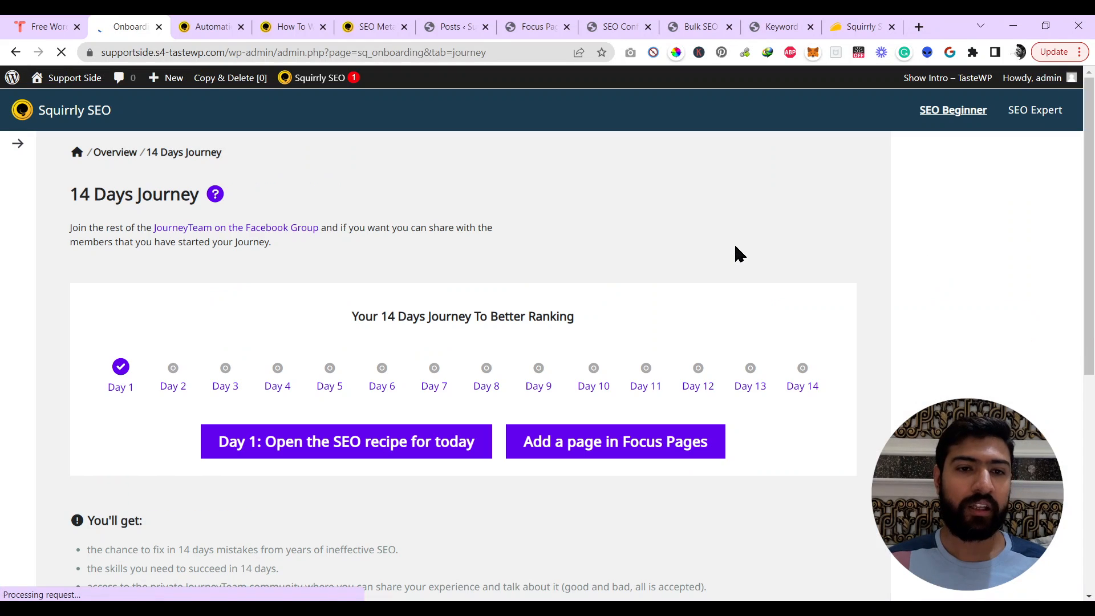
Review the journey's benefits and learning materials, and open the Day 2 recipe in a separate tab
{"action": "scroll", "coordinate": [947, 256], "scroll_direction": "down", "scroll_amount": 5}
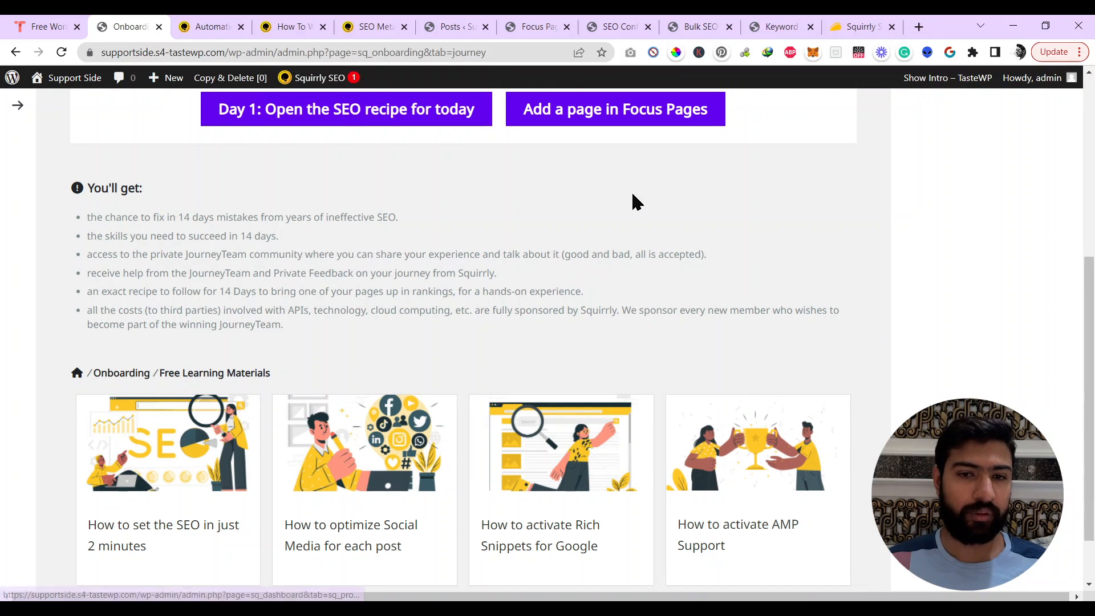
{"action": "scroll", "coordinate": [631, 194], "scroll_direction": "up", "scroll_amount": 3}
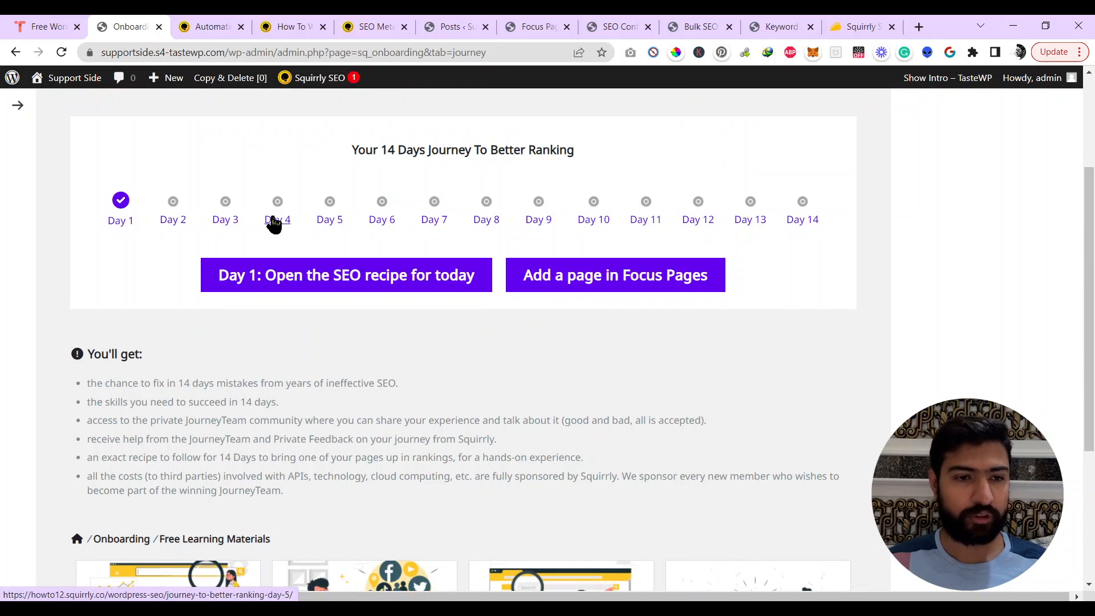
{"action": "left_click", "coordinate": [174, 211]}
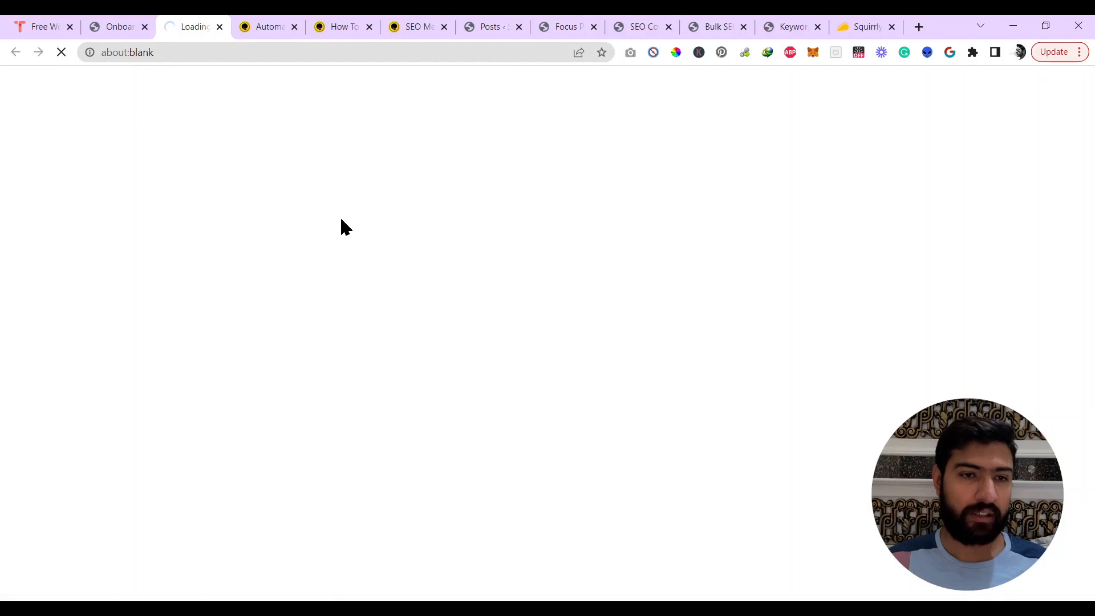
{"action": "left_click", "coordinate": [114, 26]}
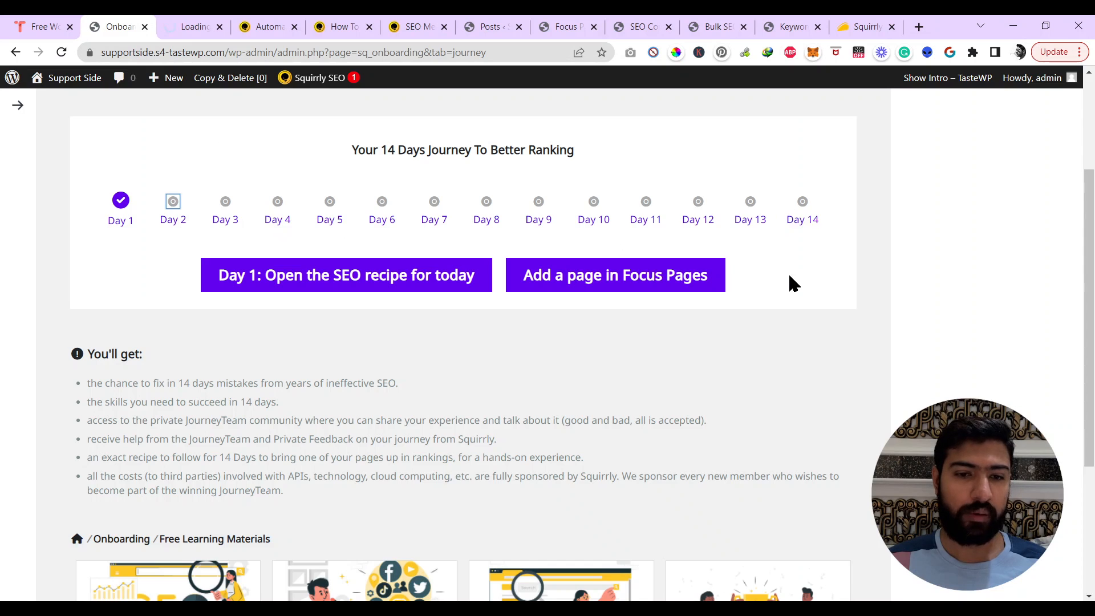
{"action": "scroll", "coordinate": [793, 291], "scroll_direction": "down", "scroll_amount": 4}
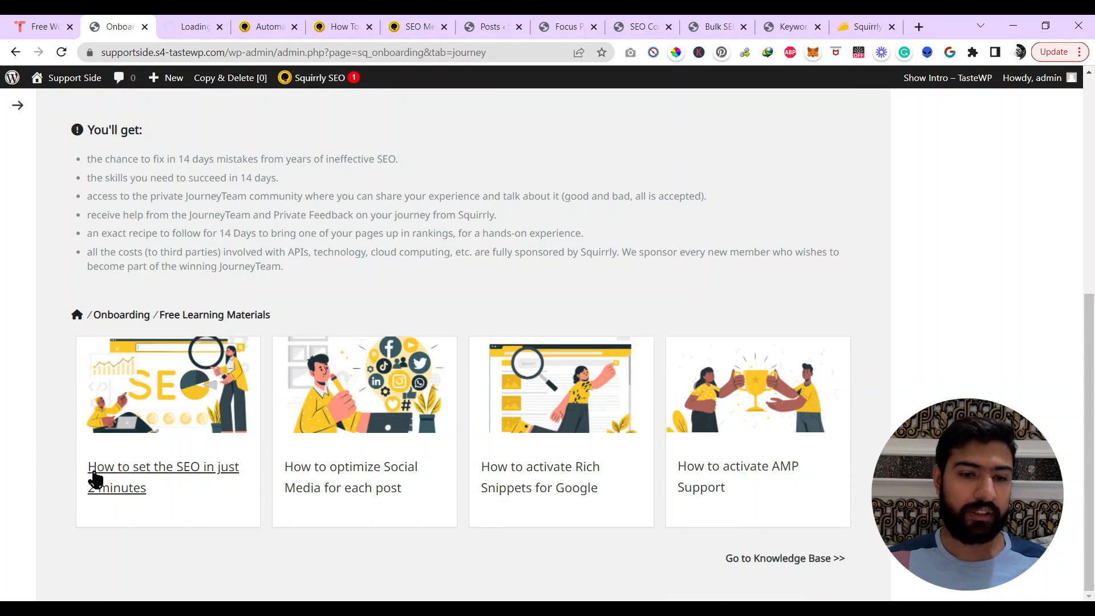
{"action": "scroll", "coordinate": [776, 459], "scroll_direction": "up", "scroll_amount": 5}
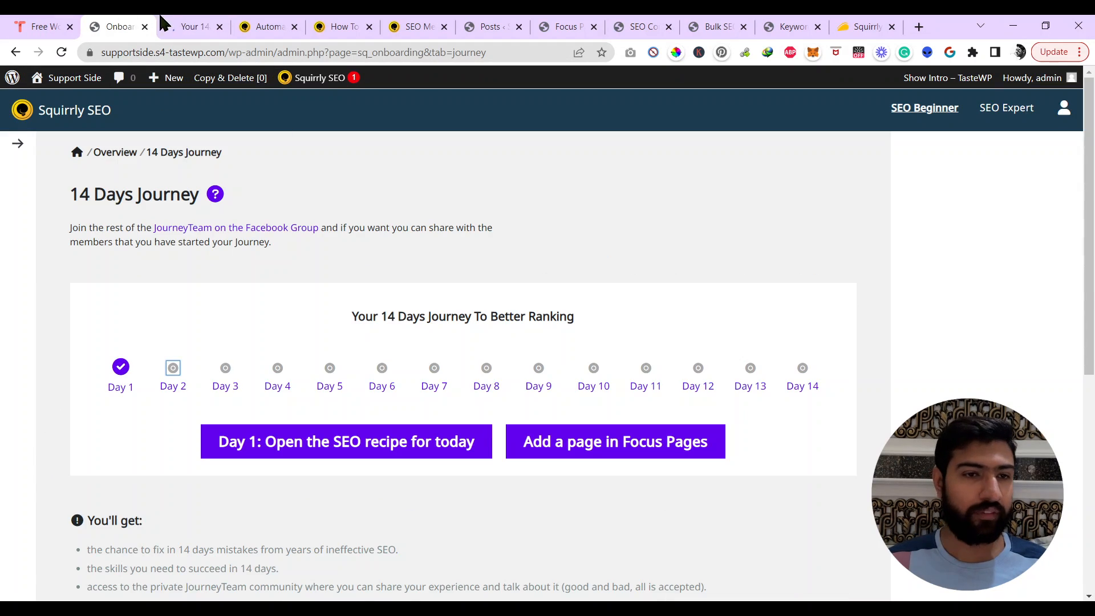
Read through the Day 2 article of the 14 Days Journey, covering its goal, keyword types and advice on finding a good keyword
{"action": "left_click", "coordinate": [193, 27]}
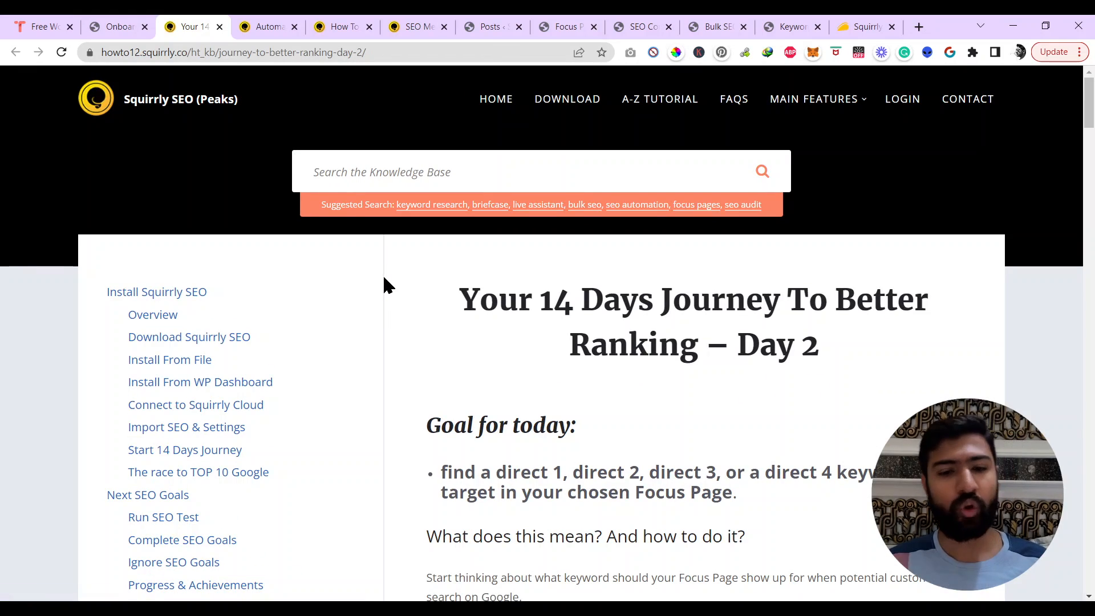
{"action": "scroll", "coordinate": [394, 300], "scroll_direction": "down", "scroll_amount": 6}
{"action": "scroll", "coordinate": [397, 299], "scroll_direction": "down", "scroll_amount": 20}
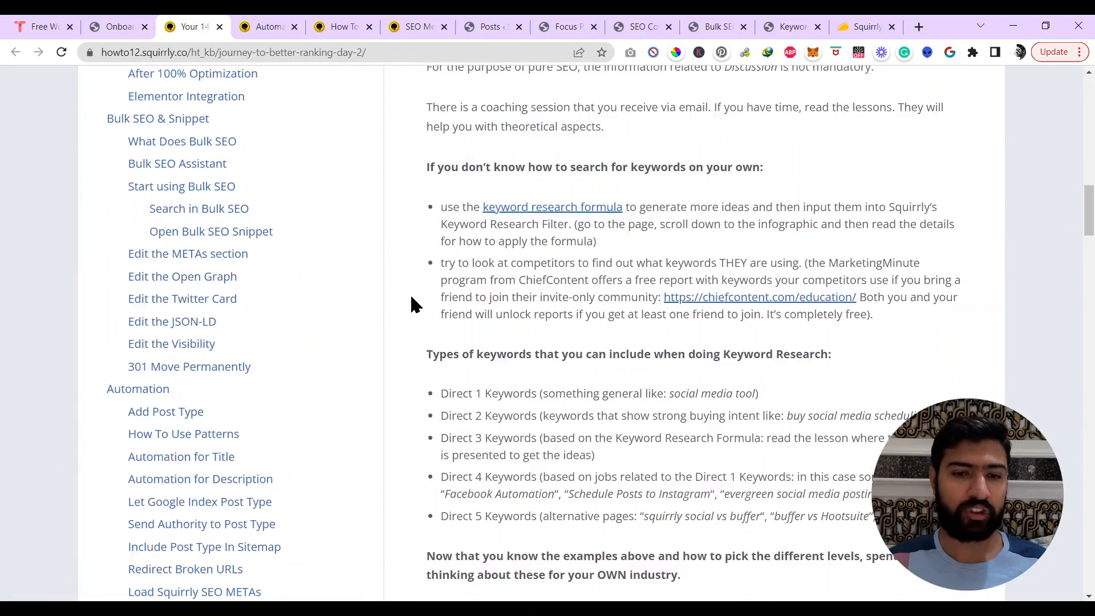
{"action": "scroll", "coordinate": [460, 279], "scroll_direction": "down", "scroll_amount": 13}
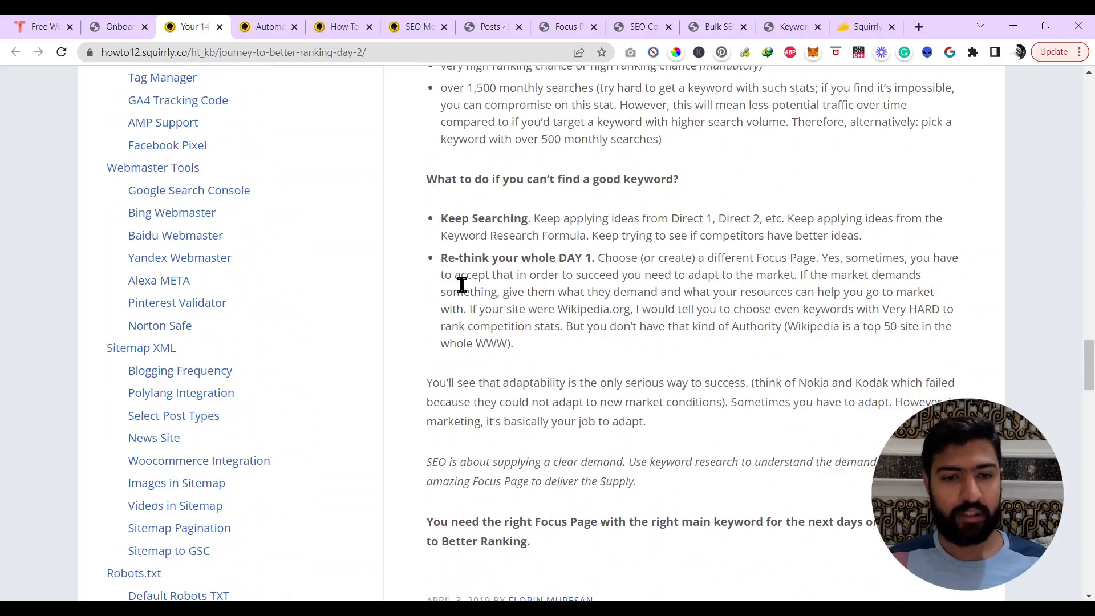
{"action": "scroll", "coordinate": [459, 283], "scroll_direction": "up", "scroll_amount": 18}
{"action": "scroll", "coordinate": [437, 339], "scroll_direction": "up", "scroll_amount": 20}
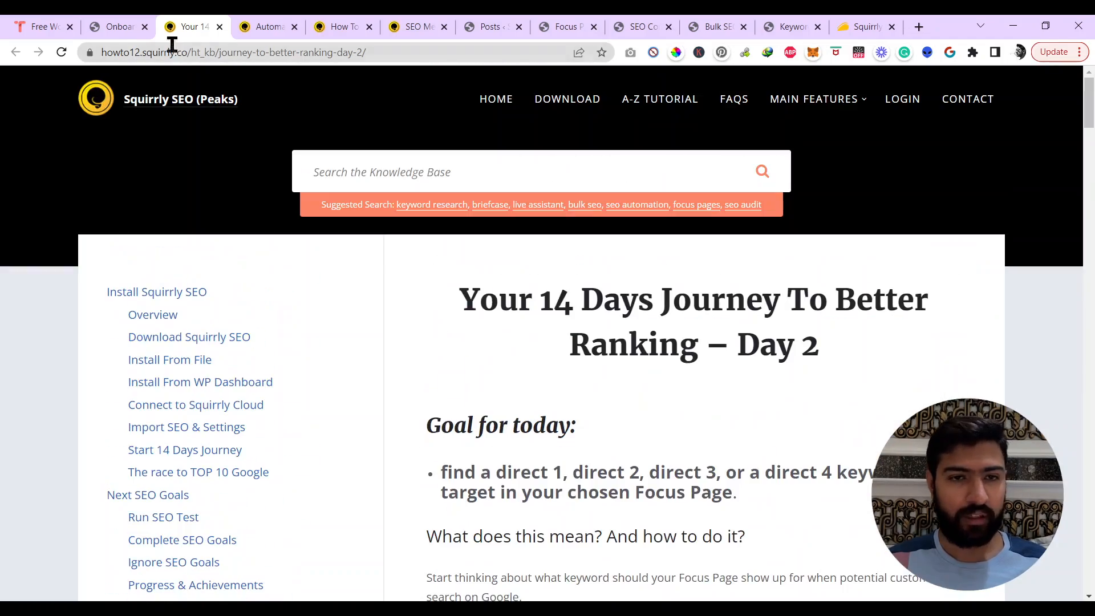
Look over the Squirrly SEO deal page on AppSumo up to its product header, and return to the 14 Days Journey page
{"action": "left_click", "coordinate": [865, 26]}
{"action": "scroll", "coordinate": [362, 312], "scroll_direction": "up", "scroll_amount": 20}
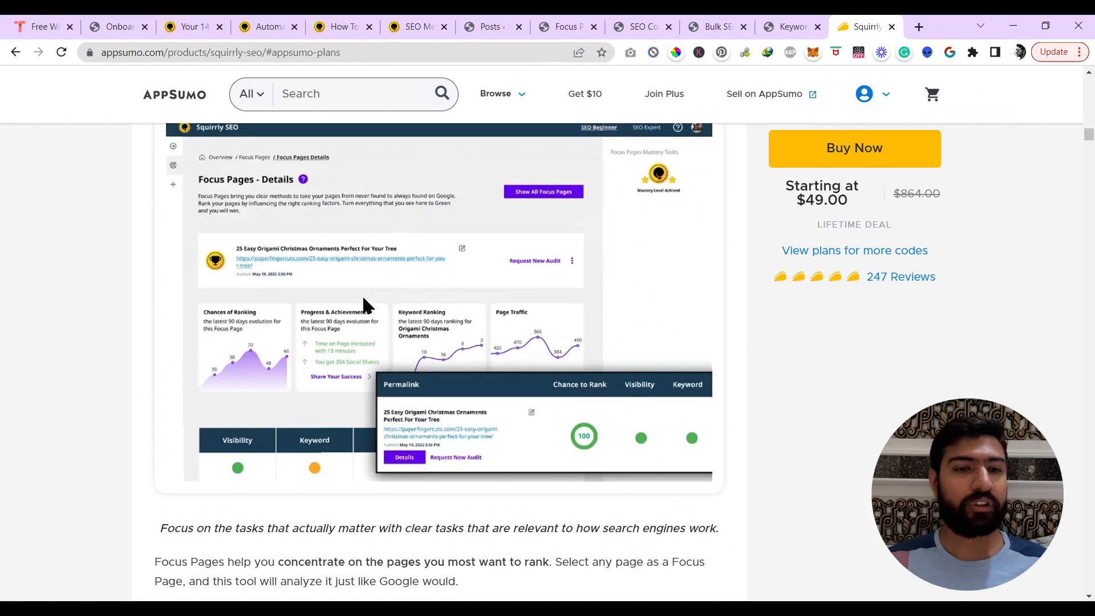
{"action": "scroll", "coordinate": [361, 245], "scroll_direction": "up", "scroll_amount": 10}
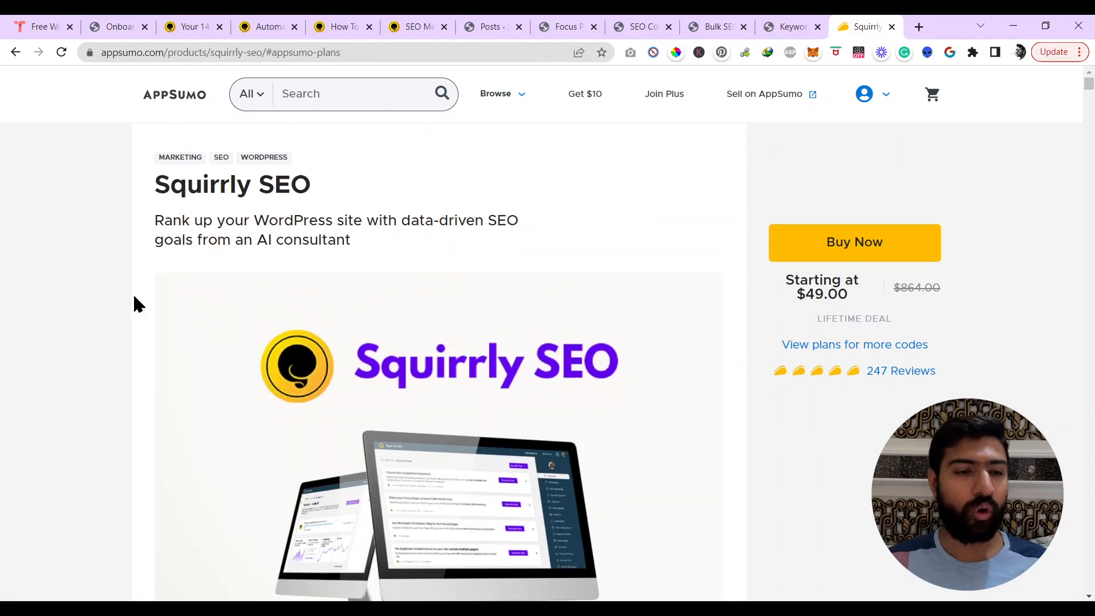
{"action": "left_click", "coordinate": [100, 23]}
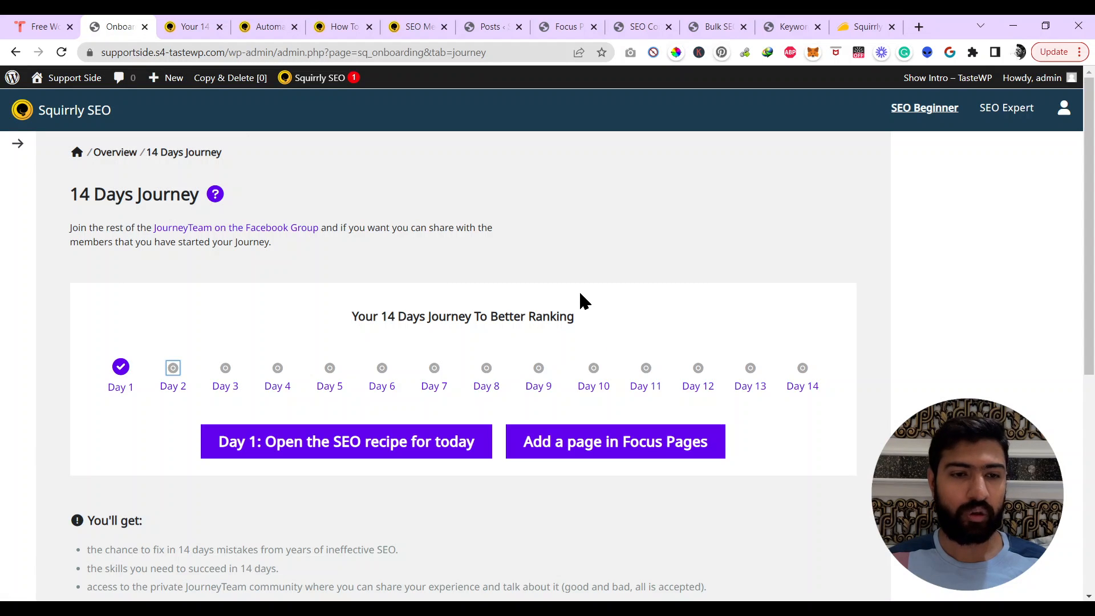